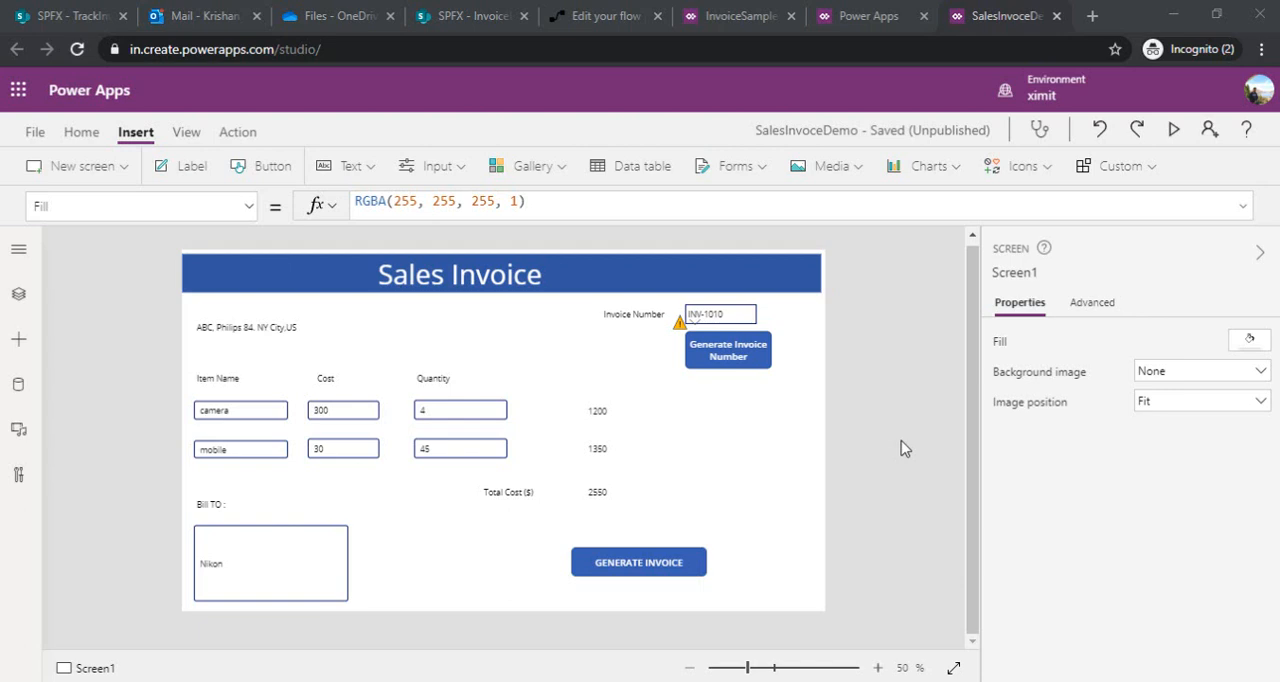
Preview the Sales Invoice app, producing a new invoice number and generating the invoice for it
{"action": "left_click", "coordinate": [1173, 129]}
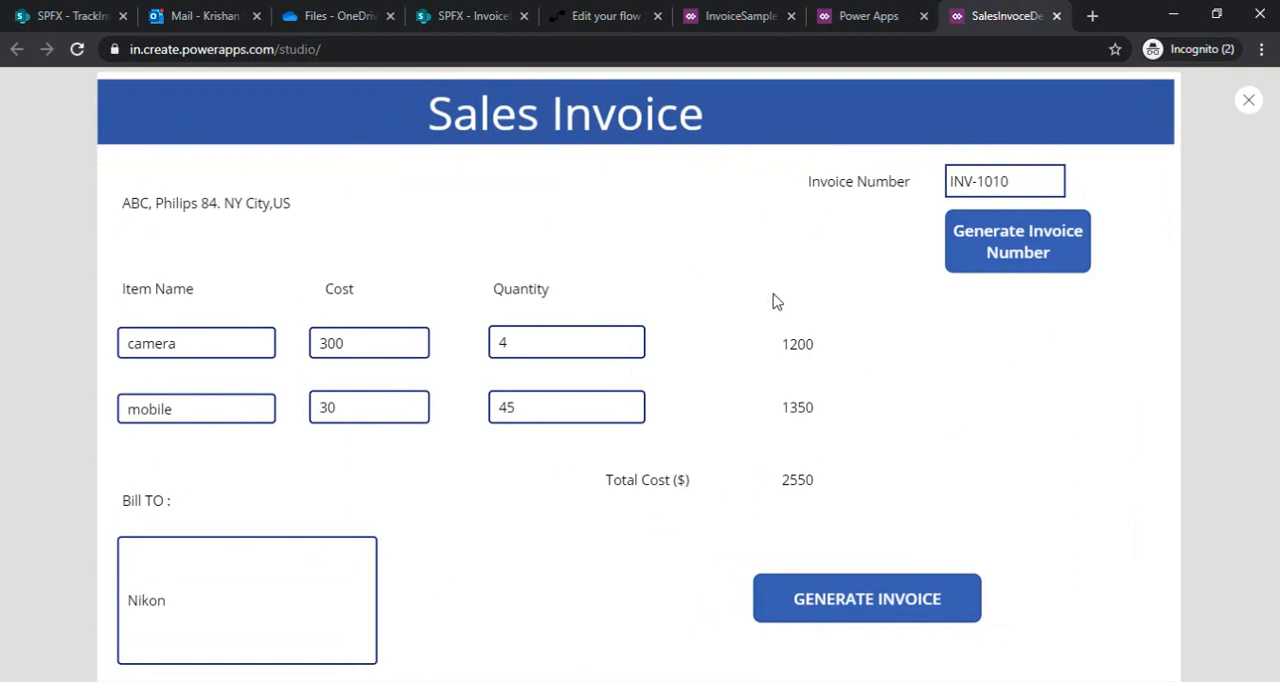
{"action": "left_click", "coordinate": [997, 249]}
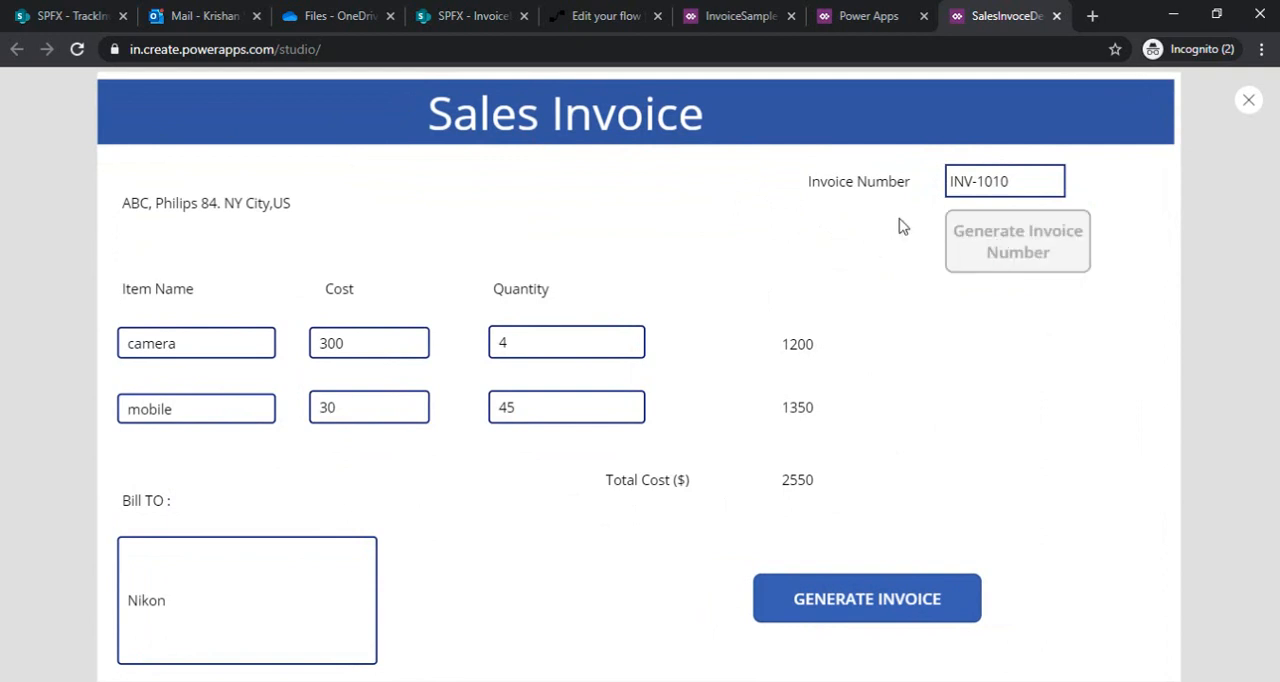
{"action": "left_click", "coordinate": [998, 250]}
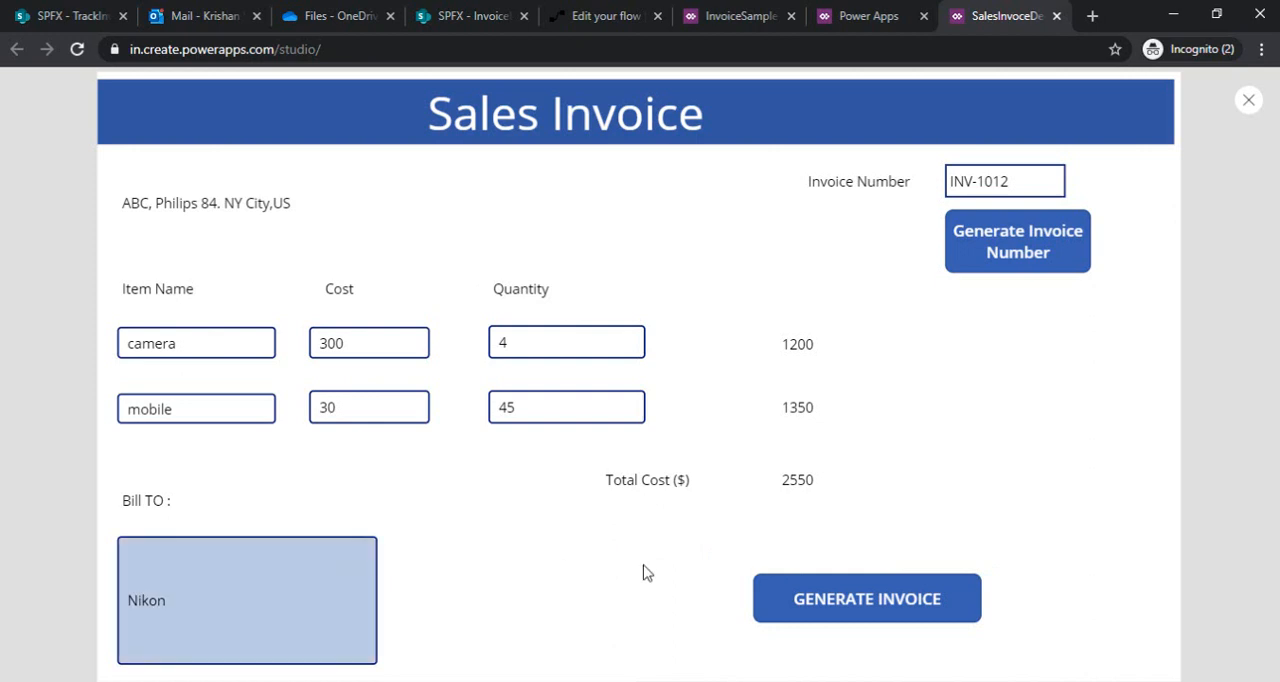
{"action": "left_click", "coordinate": [895, 612]}
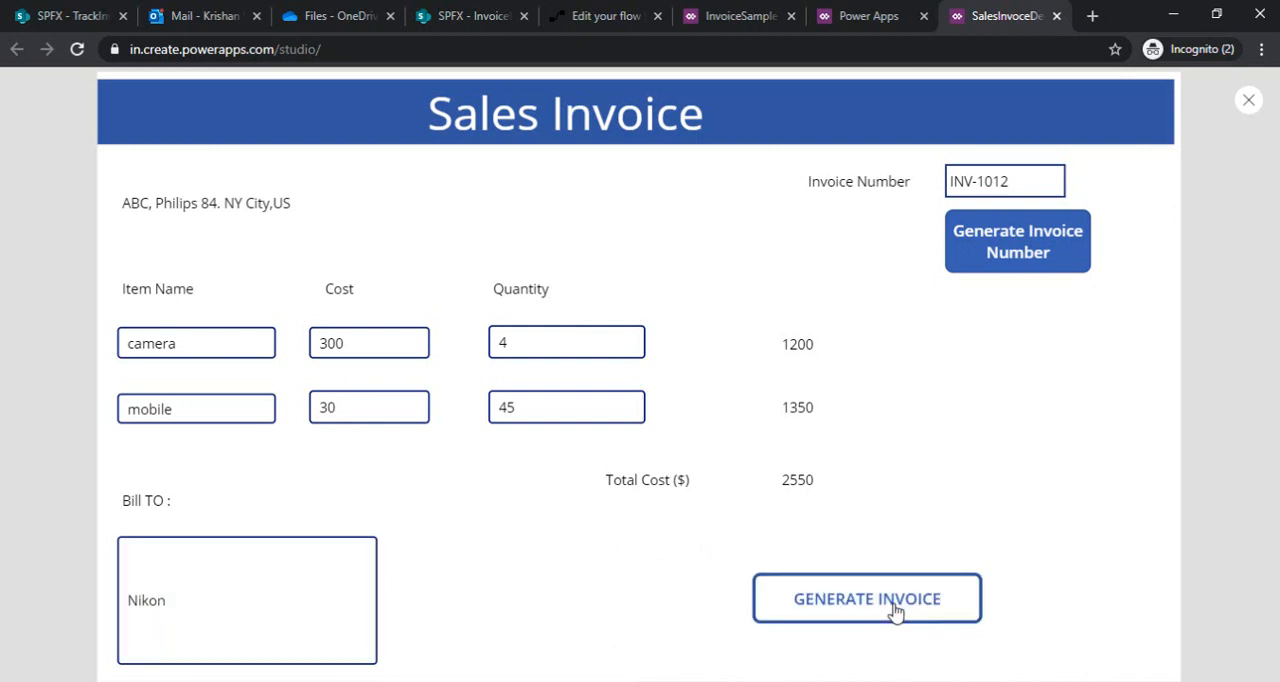
Examine the TrackInvoiceNumber and InvoiceList SharePoint lists for the invoice entries, and return to the Sales Invoice app
{"action": "left_click", "coordinate": [100, 20]}
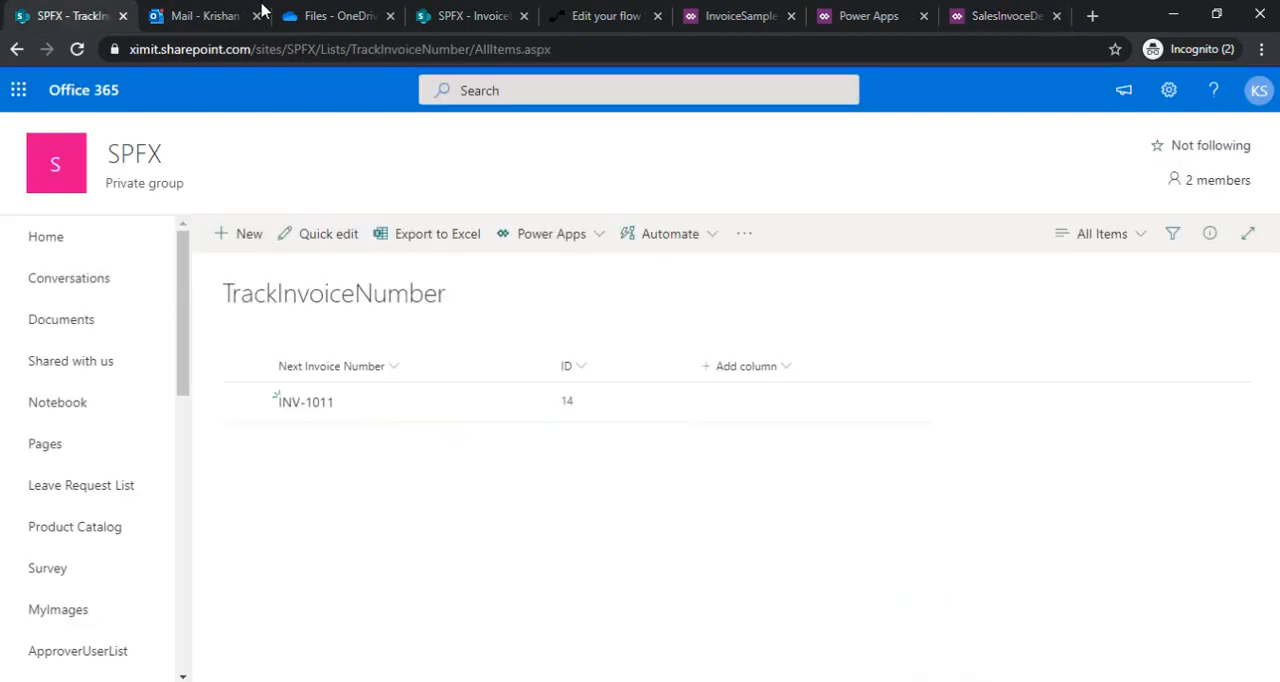
{"action": "left_click", "coordinate": [450, 12]}
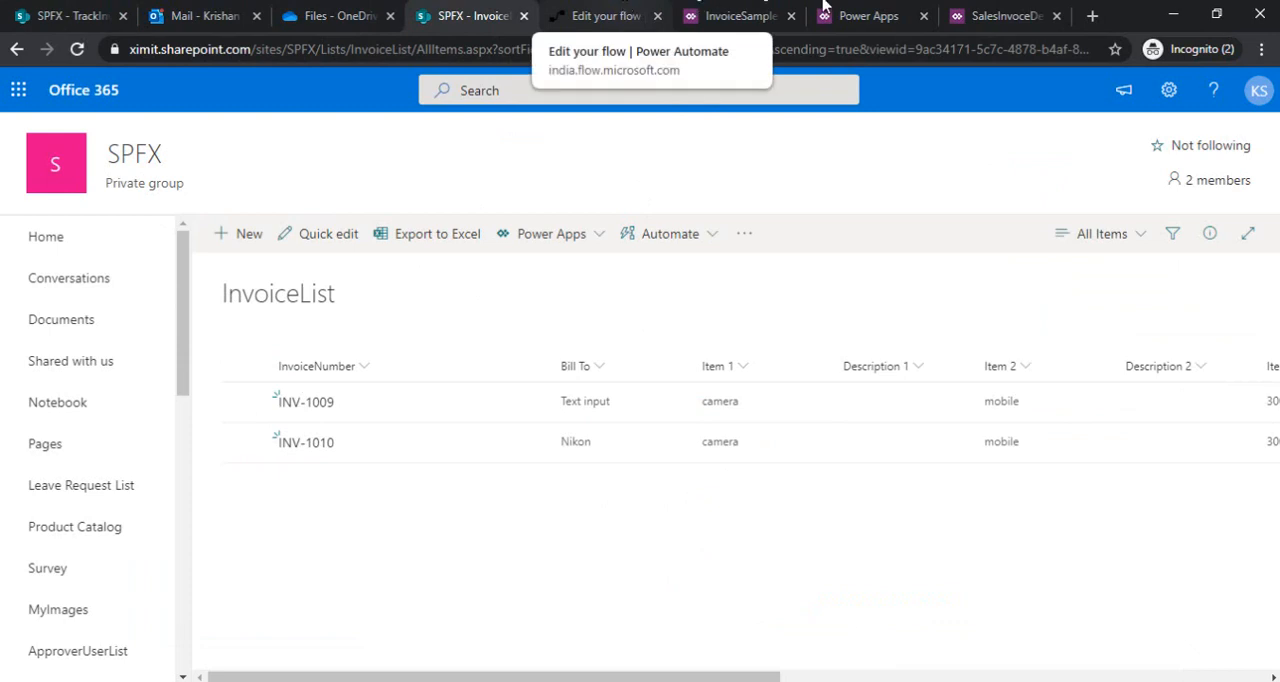
{"action": "left_click", "coordinate": [1000, 15]}
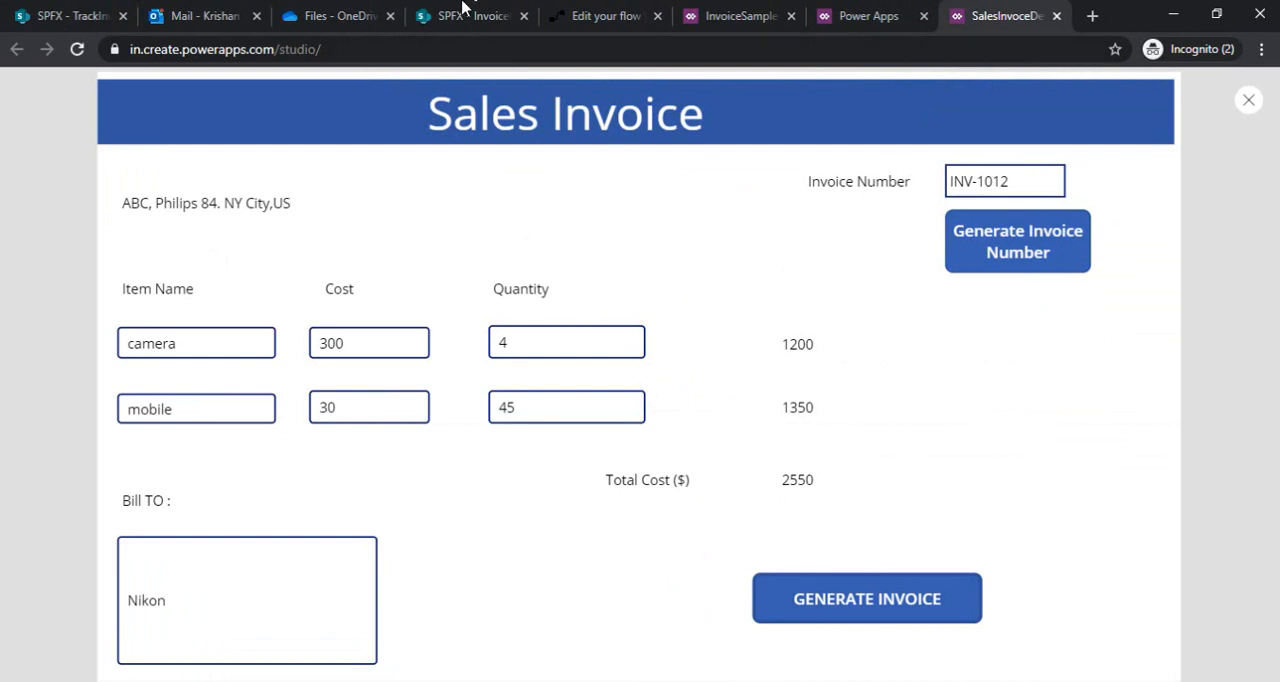
In Power Automate, create an automated flow from blank named InvoiceGenerateFlow with the SharePoint trigger "When an item is created"
{"action": "left_click", "coordinate": [593, 12]}
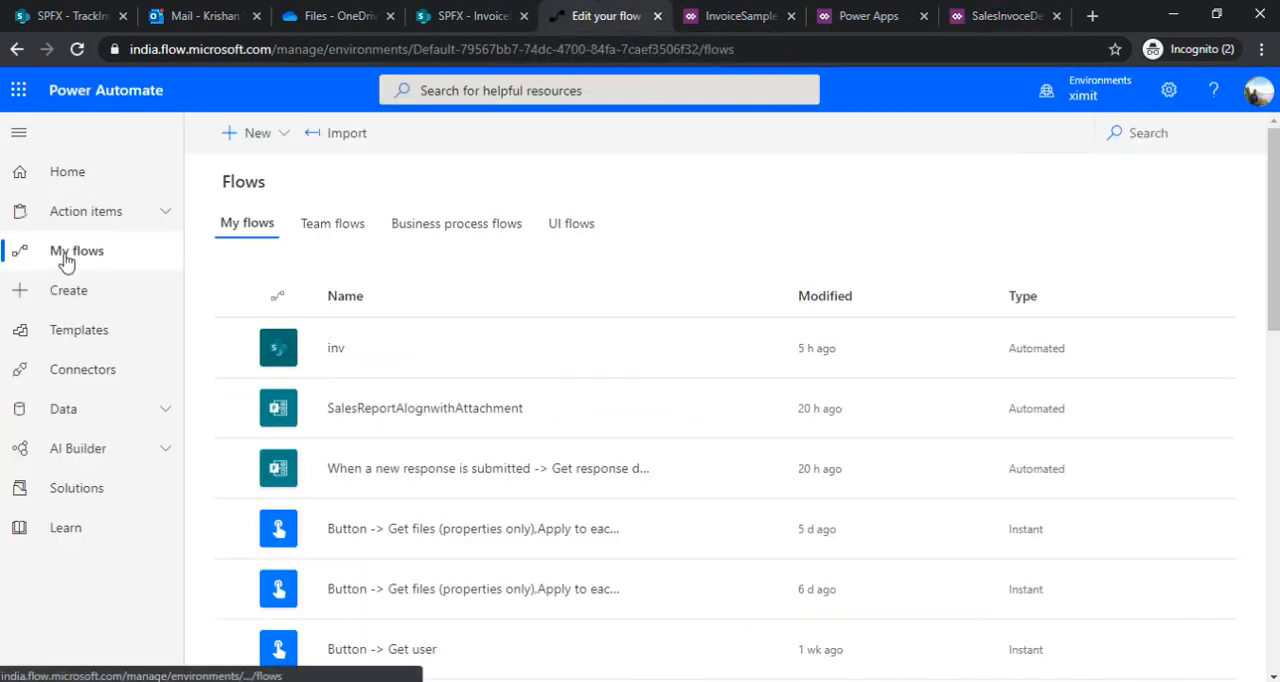
{"action": "left_click", "coordinate": [286, 145]}
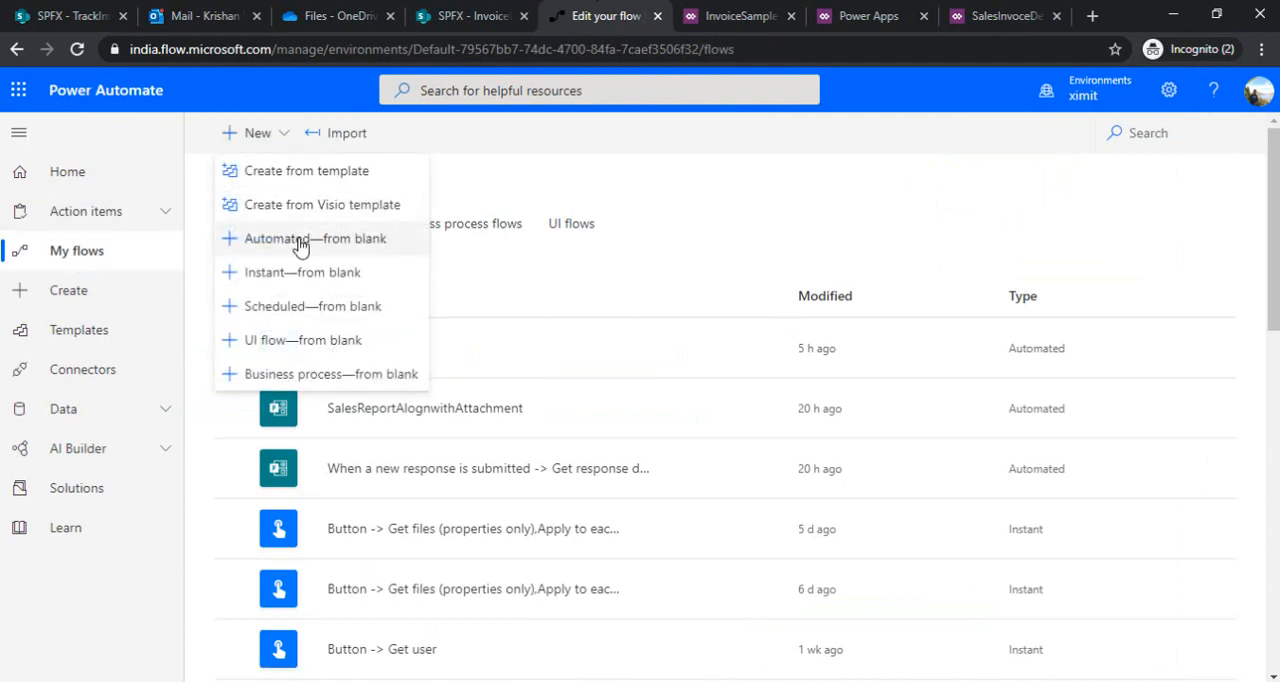
{"action": "left_click", "coordinate": [350, 244]}
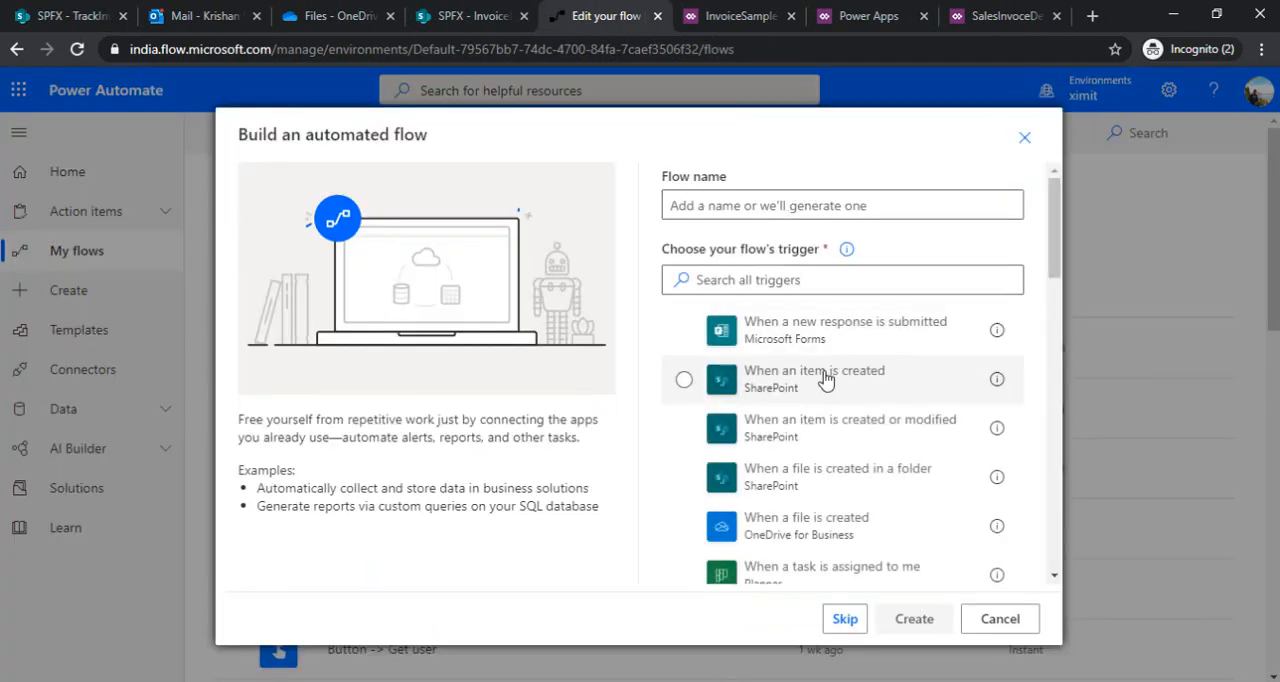
{"action": "left_click", "coordinate": [485, 18]}
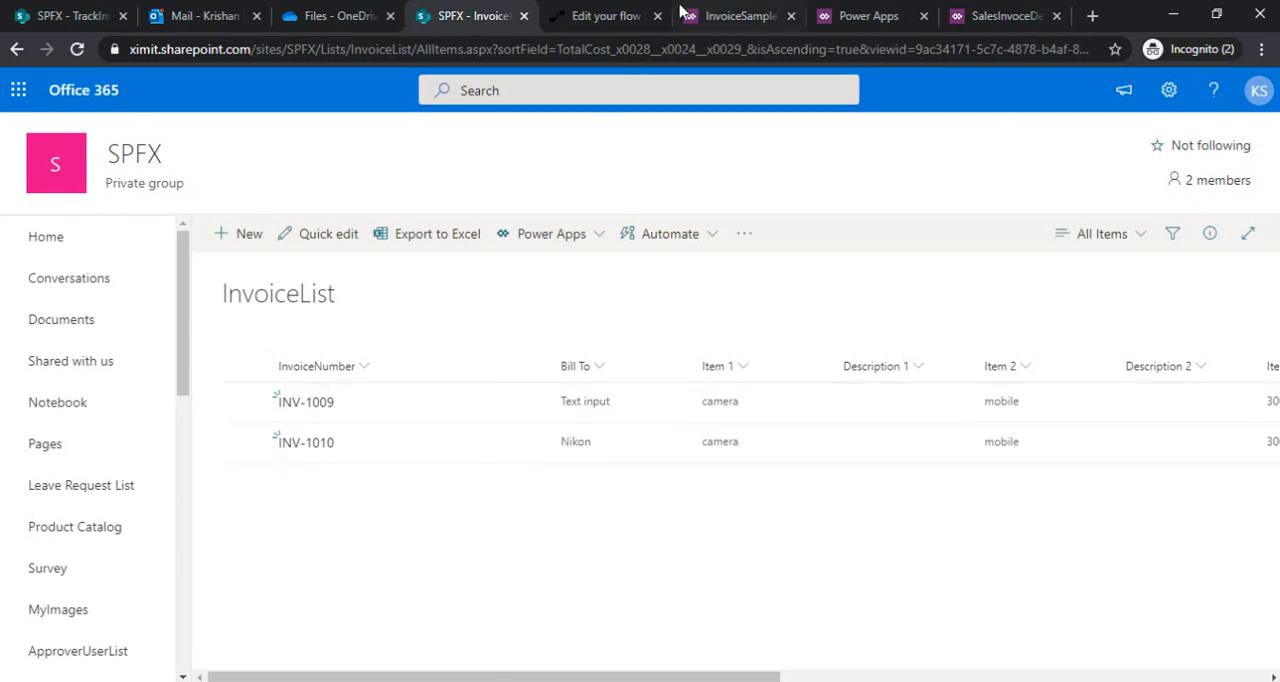
{"action": "left_click", "coordinate": [600, 16]}
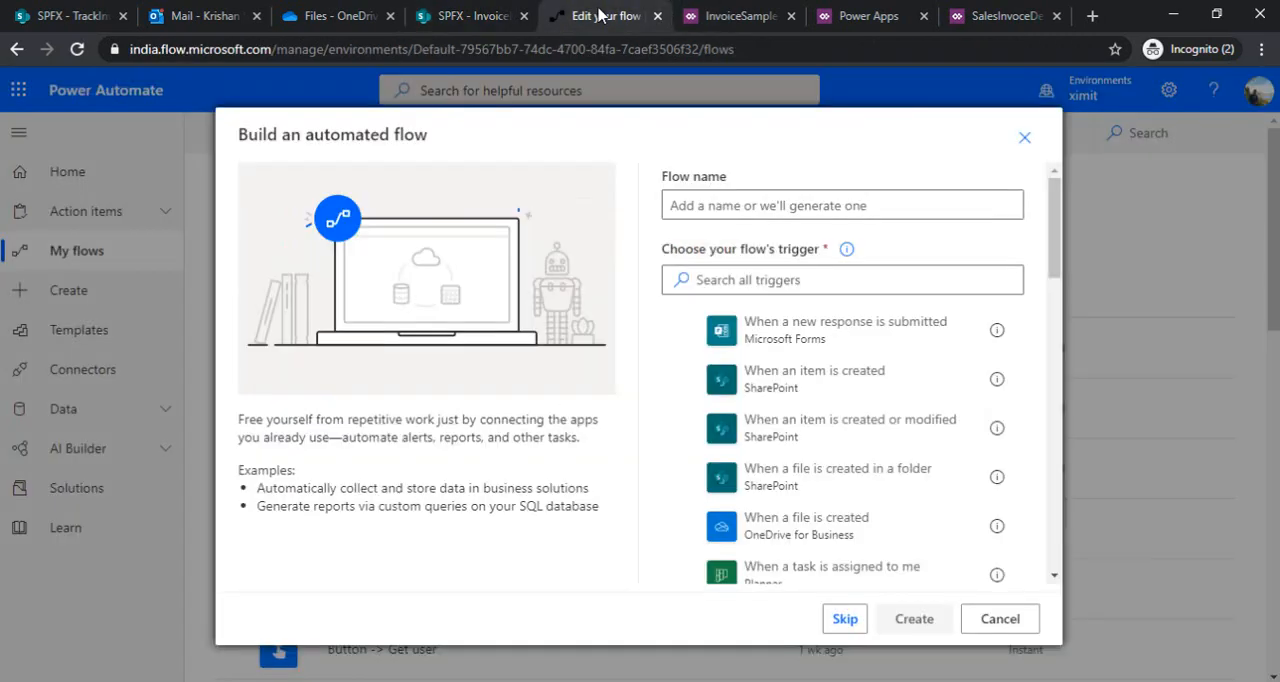
{"action": "left_click", "coordinate": [790, 383]}
{"action": "left_click", "coordinate": [931, 204]}
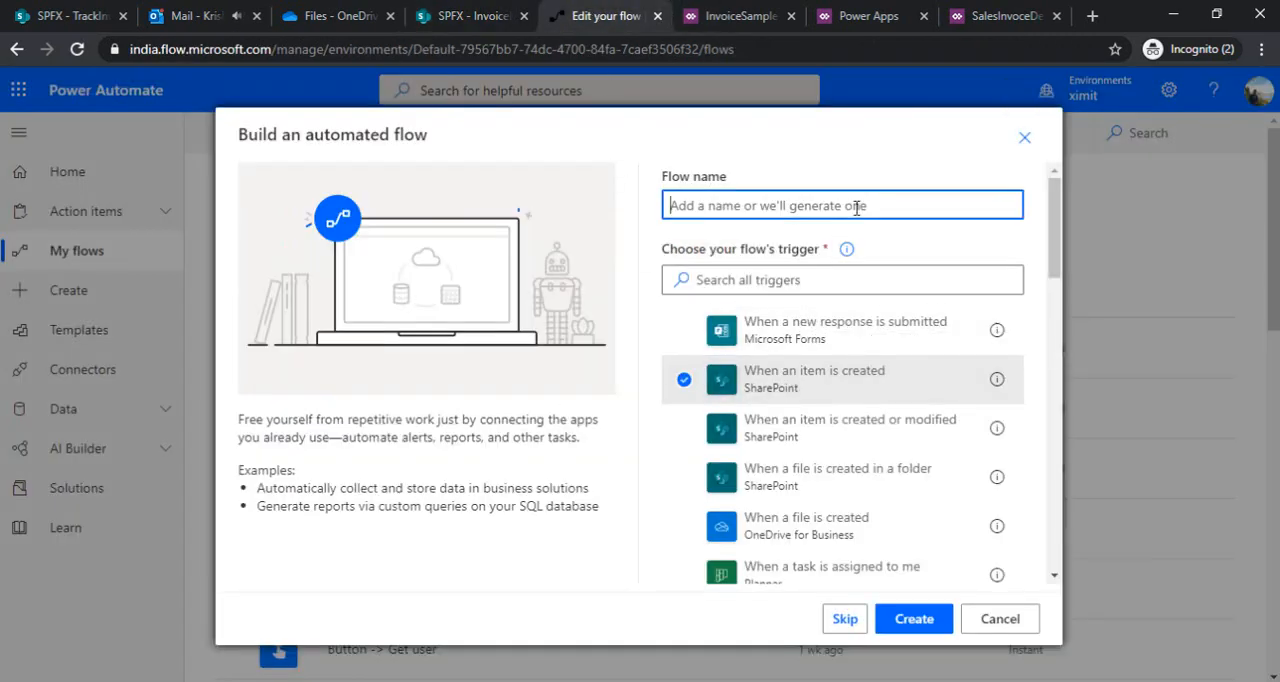
{"action": "type", "text": "Invoice"}
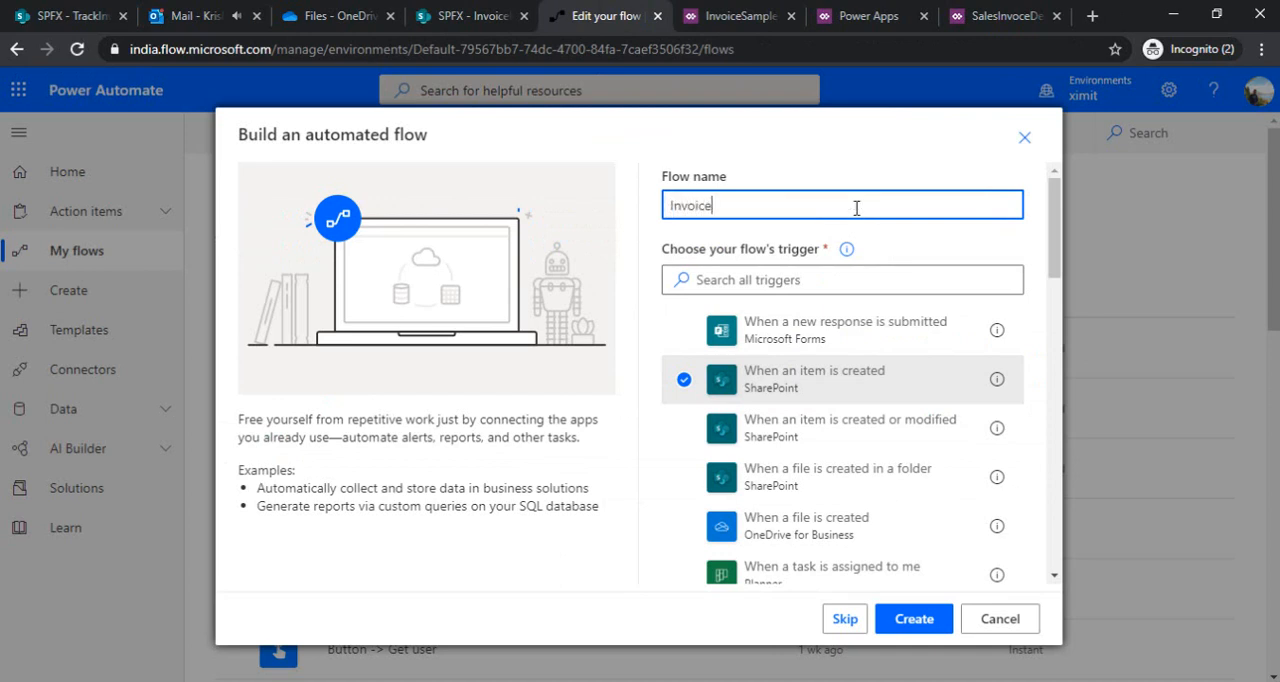
{"action": "type", "text": "GenerateFlow"}
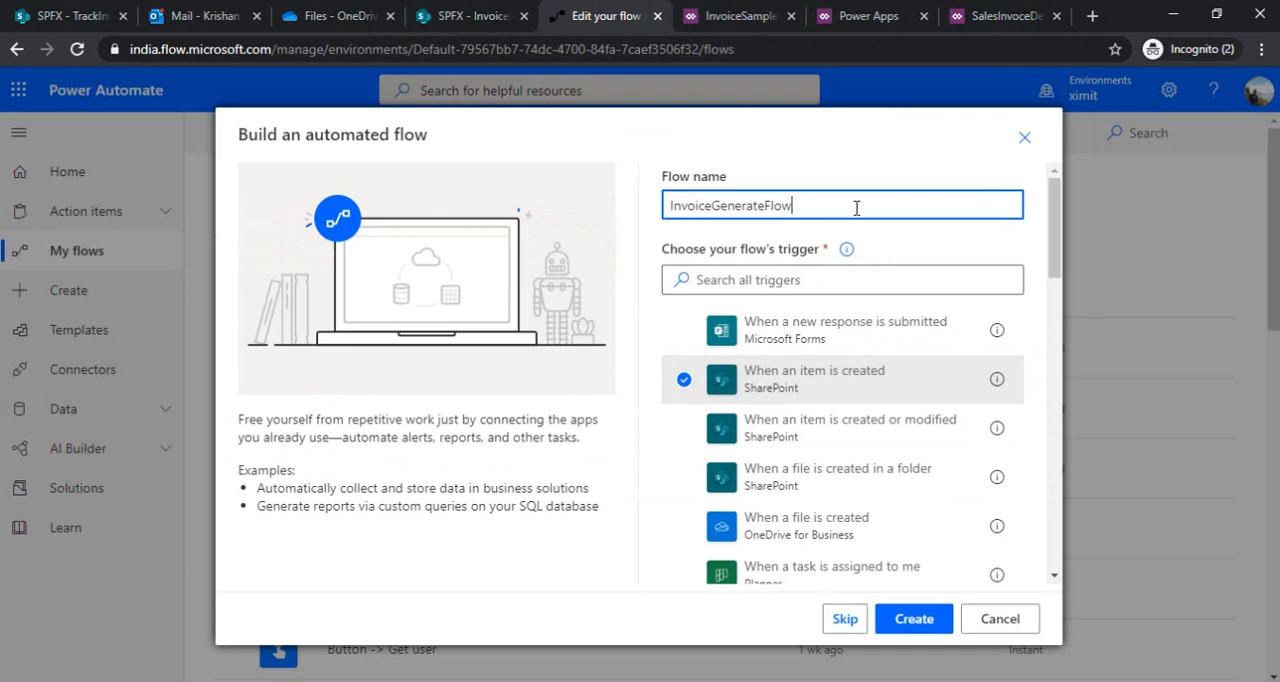
{"action": "left_click", "coordinate": [895, 622]}
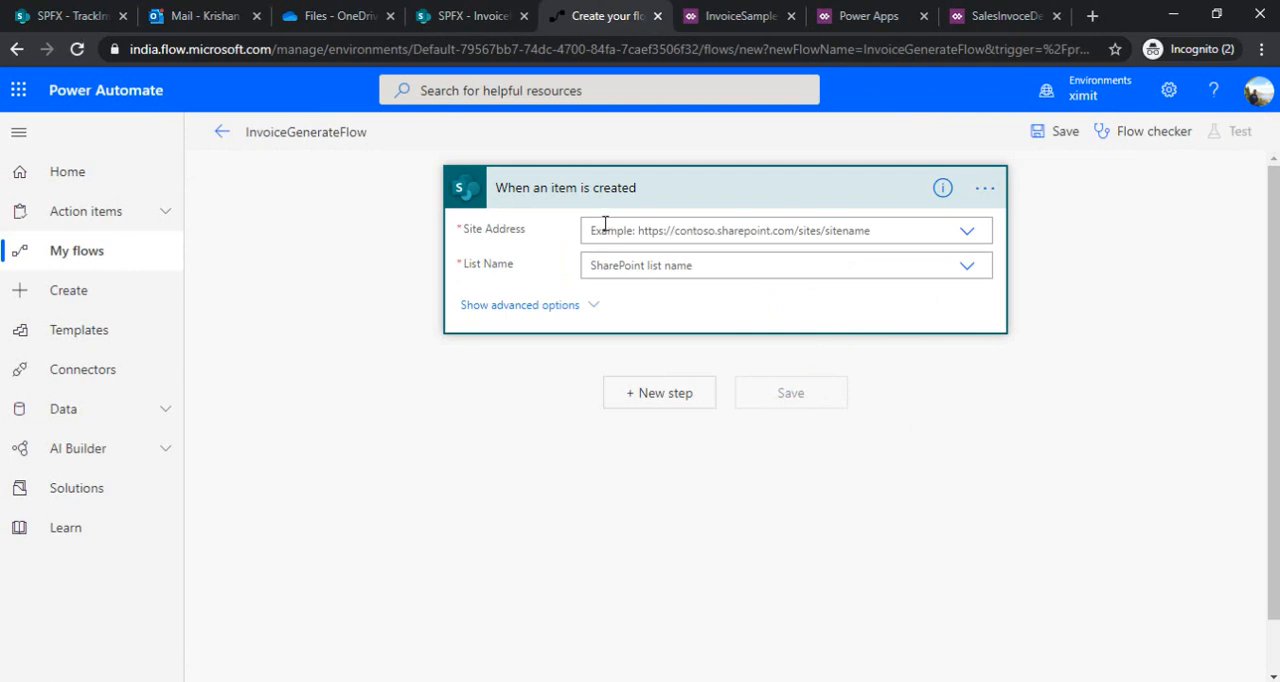
Point the "When an item is created" trigger at the SPFX site and its InvoiceList list
{"action": "left_click", "coordinate": [966, 233]}
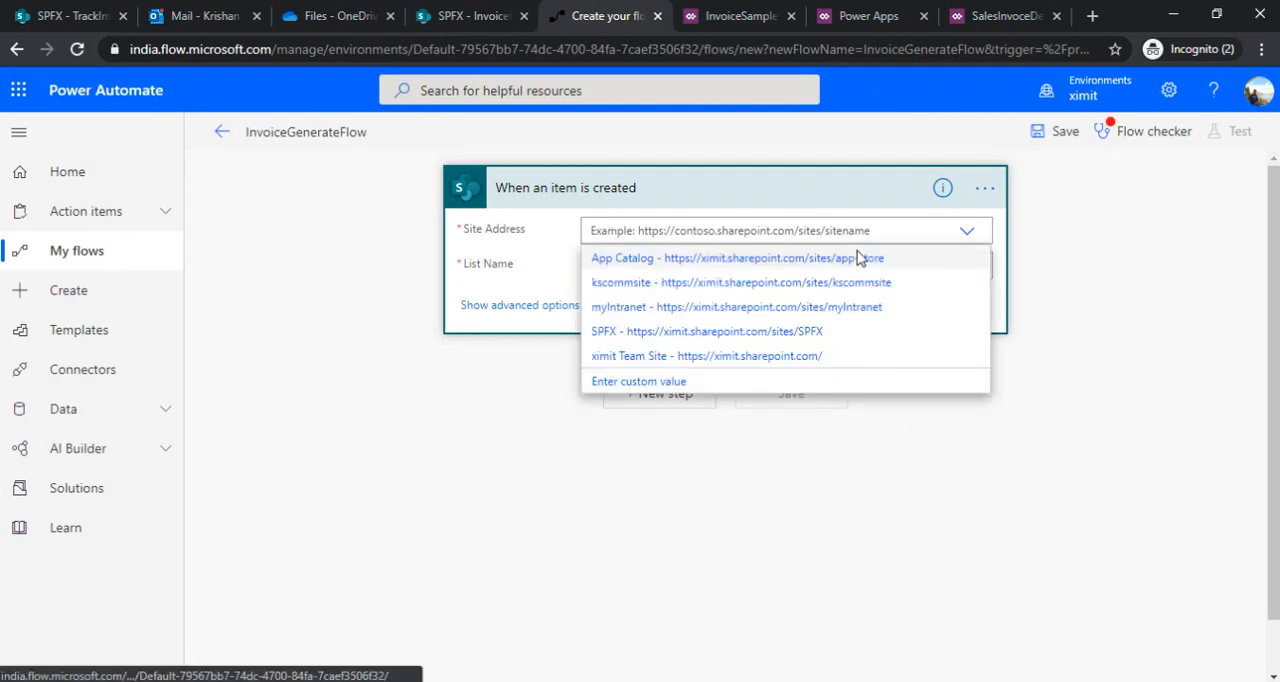
{"action": "left_click", "coordinate": [849, 333]}
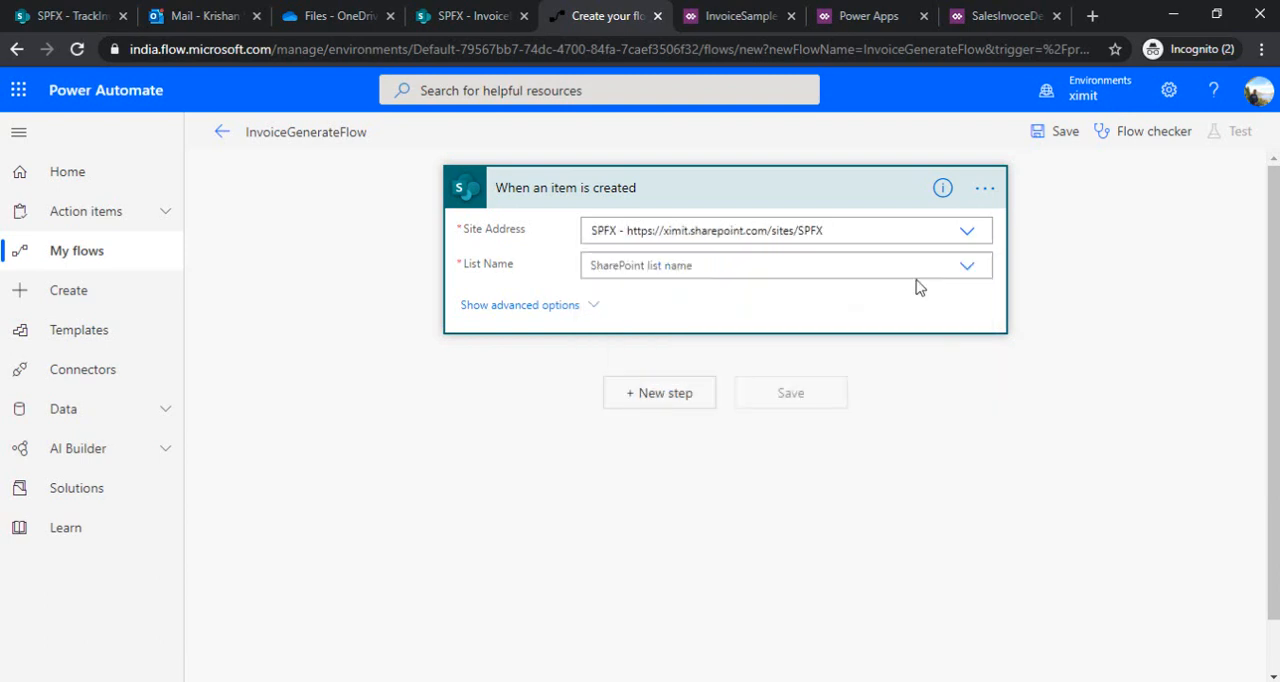
{"action": "left_click", "coordinate": [967, 265]}
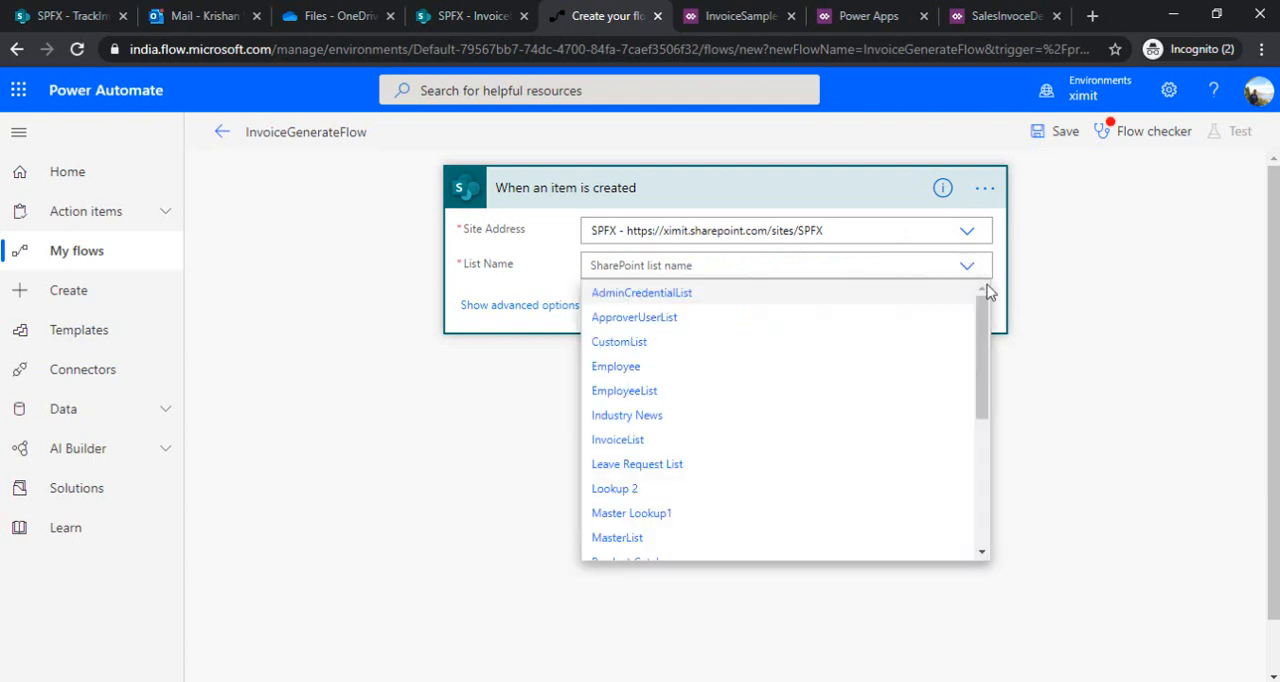
{"action": "left_click_drag", "start_coordinate": [986, 366], "coordinate": [840, 383]}
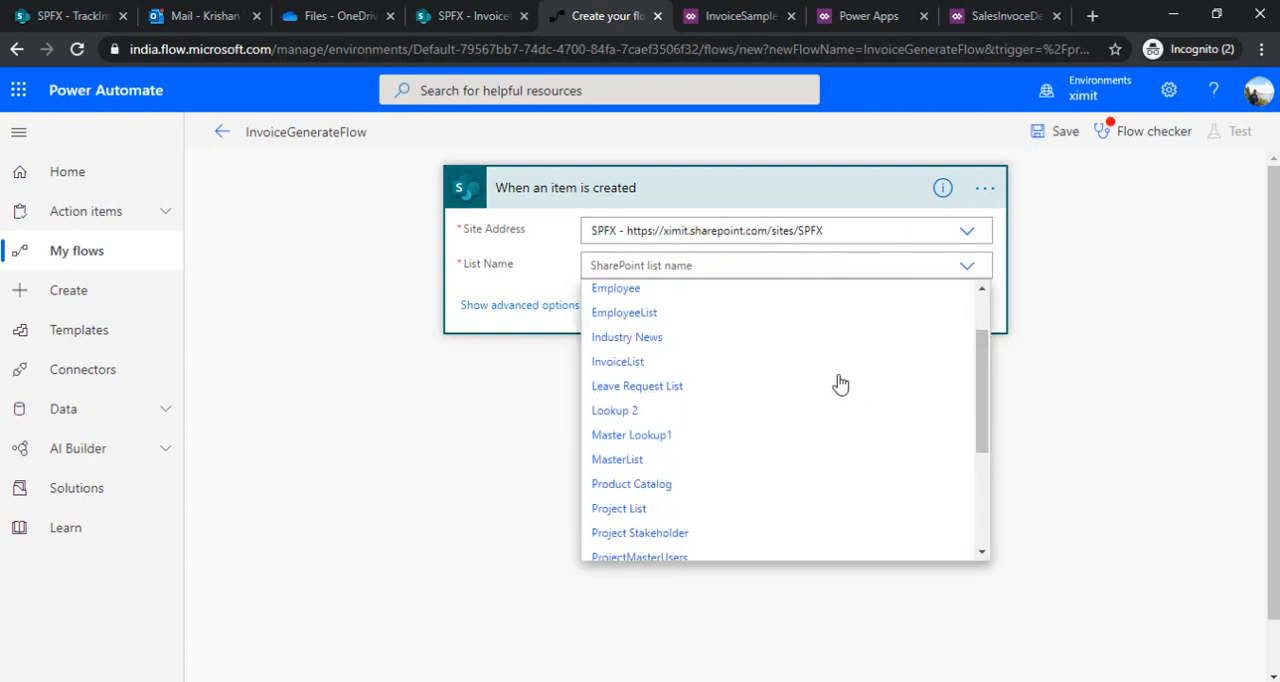
{"action": "left_click", "coordinate": [824, 366]}
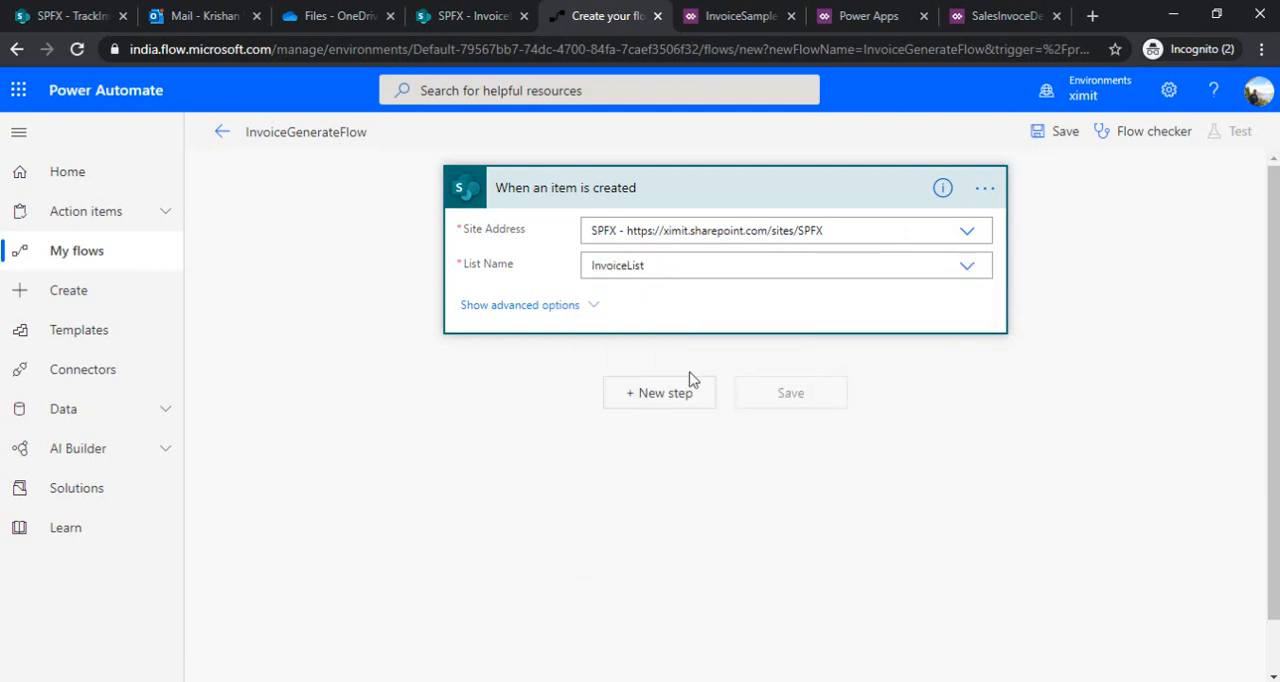
Add an Initialize variable action after the trigger
{"action": "left_click", "coordinate": [655, 397]}
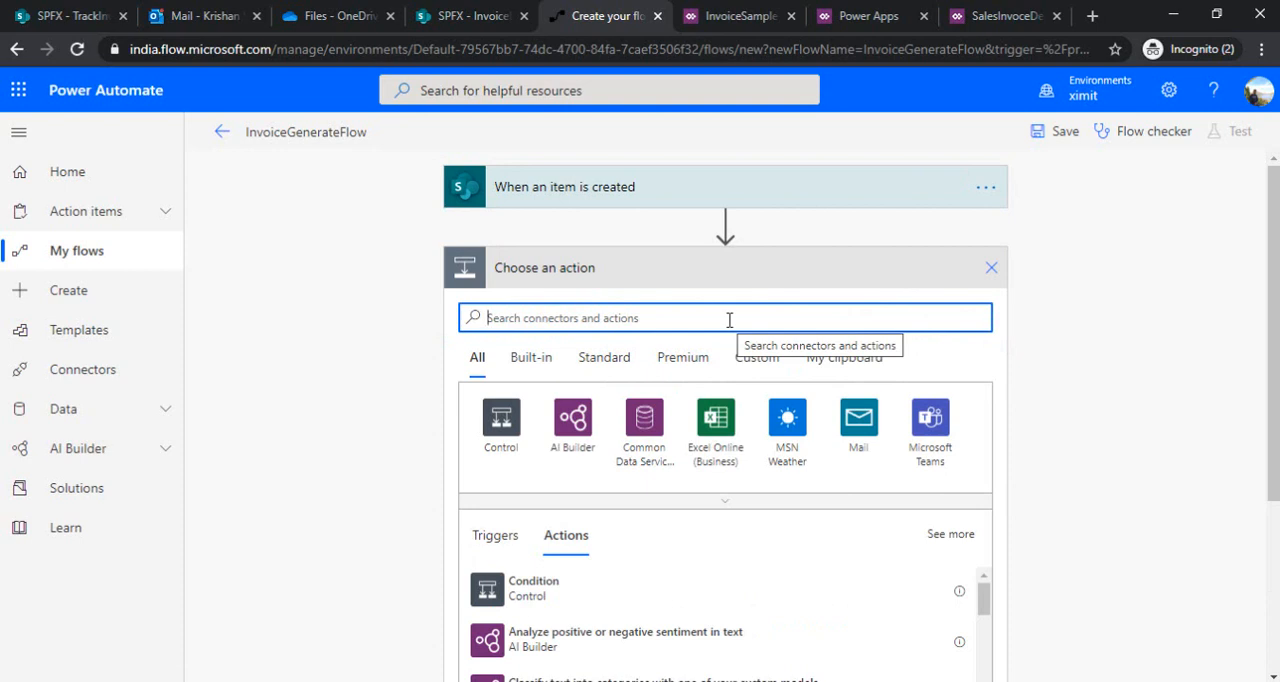
{"action": "type", "text": "Initiali"}
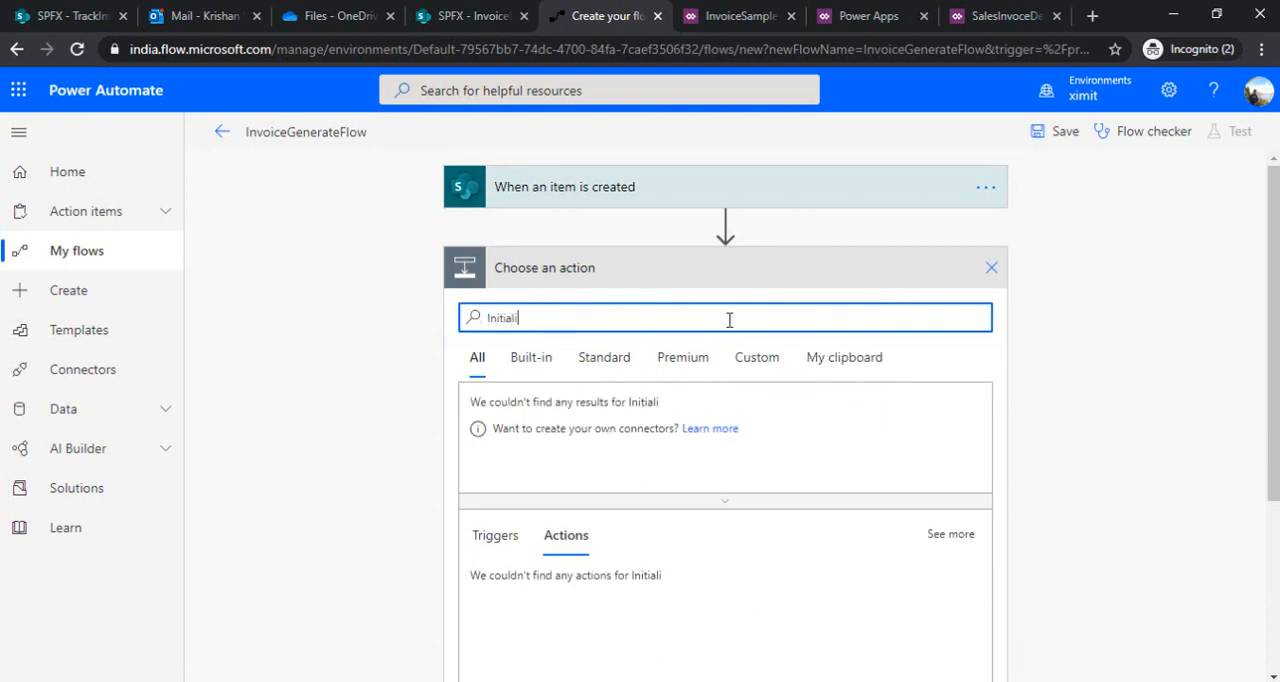
{"action": "key", "text": "BackSpace"}
{"action": "key", "text": "BackSpace"}
{"action": "key", "text": "BackSpace"}
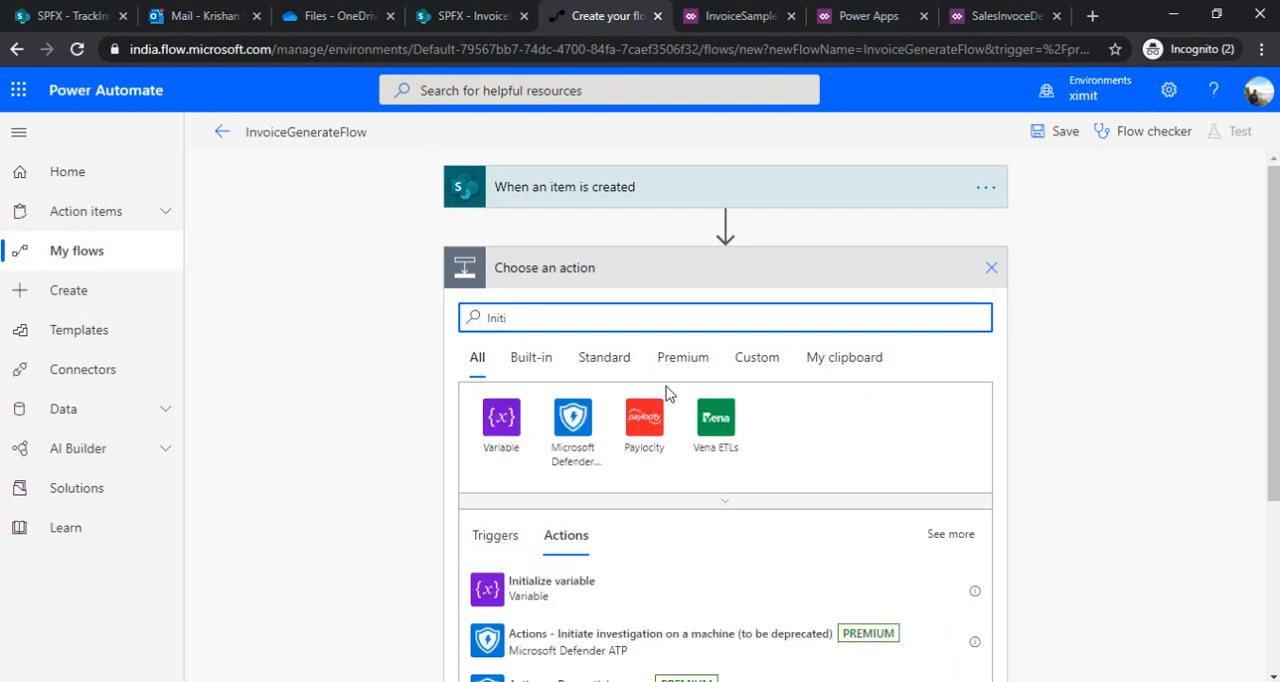
{"action": "left_click", "coordinate": [645, 598]}
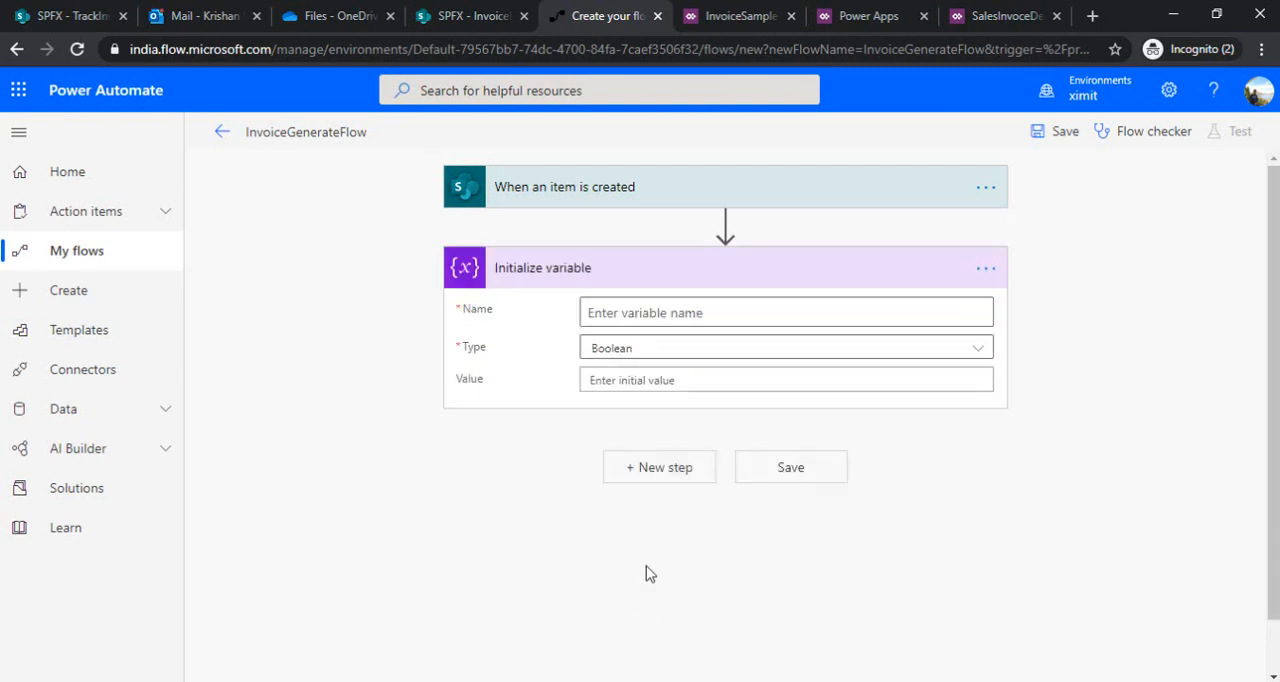
Name the variable ObjectList, set its type to Object and use the trigger's body as its initial value
{"action": "left_click", "coordinate": [748, 314]}
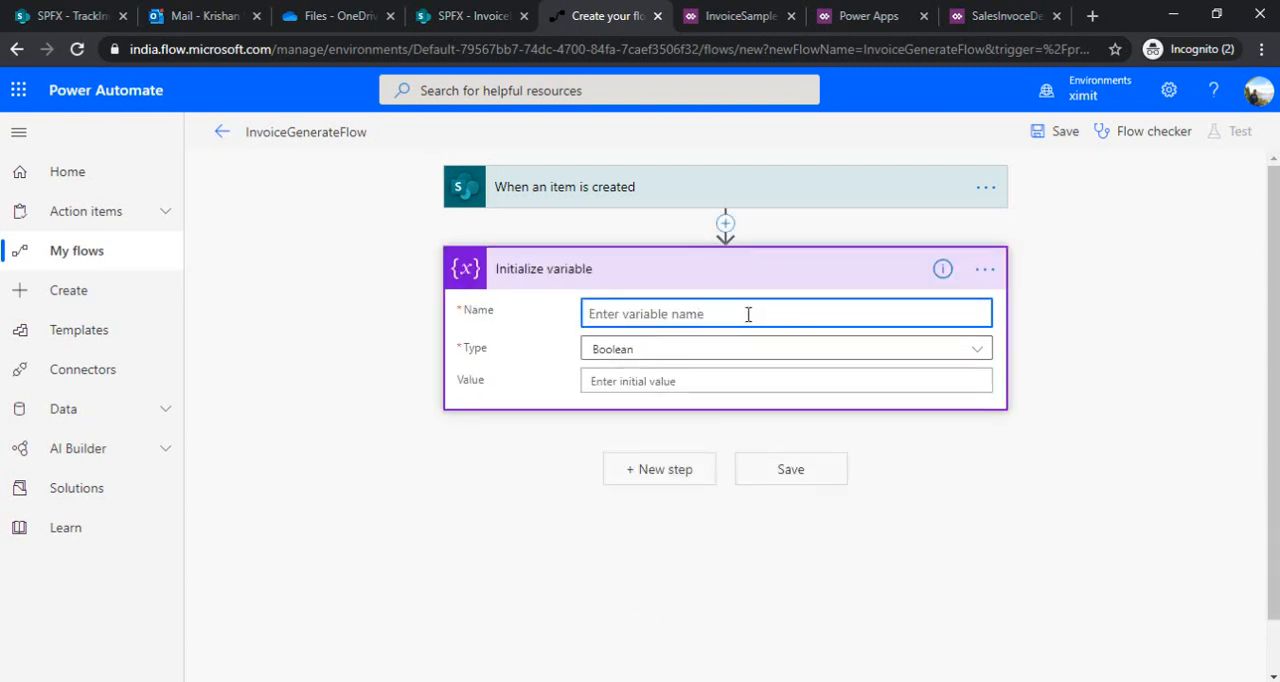
{"action": "type", "text": "Obj"}
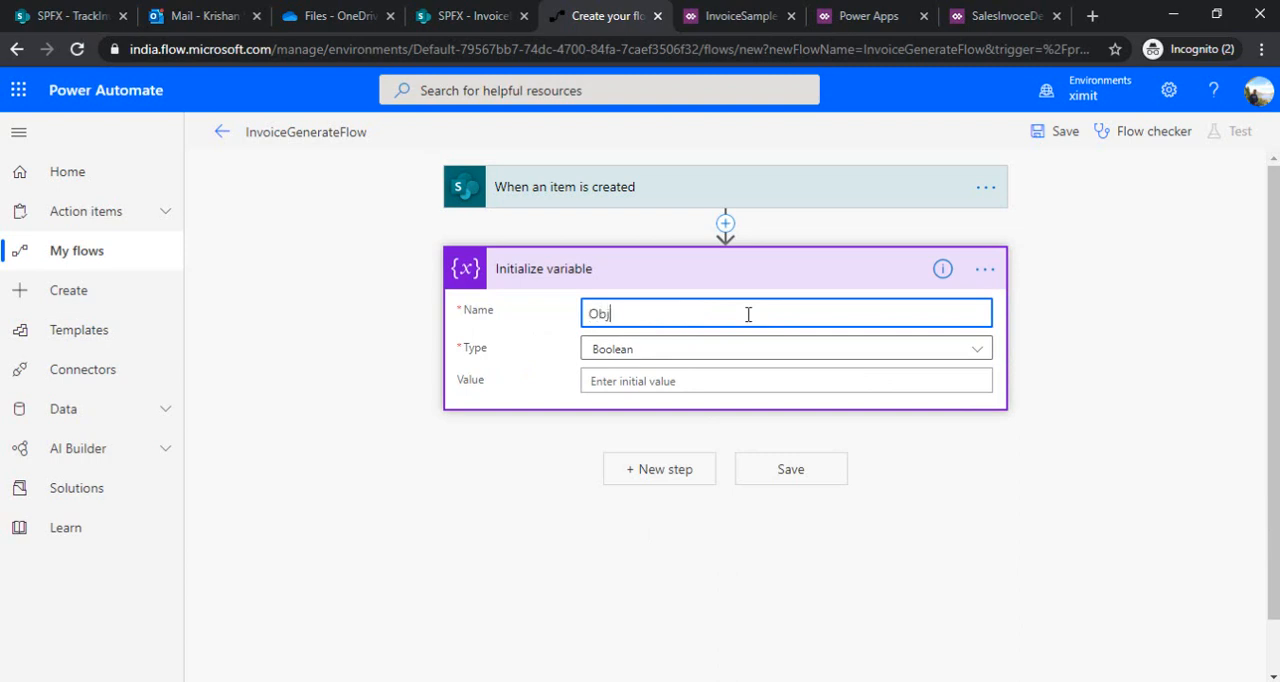
{"action": "type", "text": "ectList"}
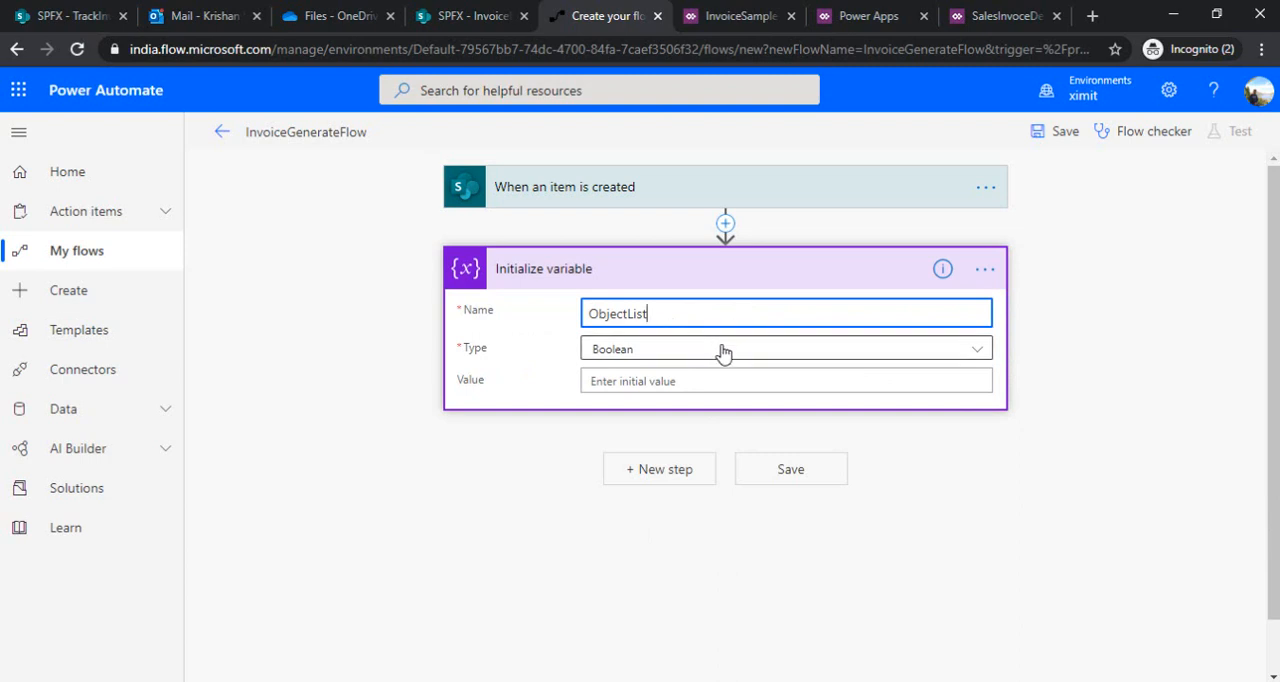
{"action": "left_click", "coordinate": [723, 352]}
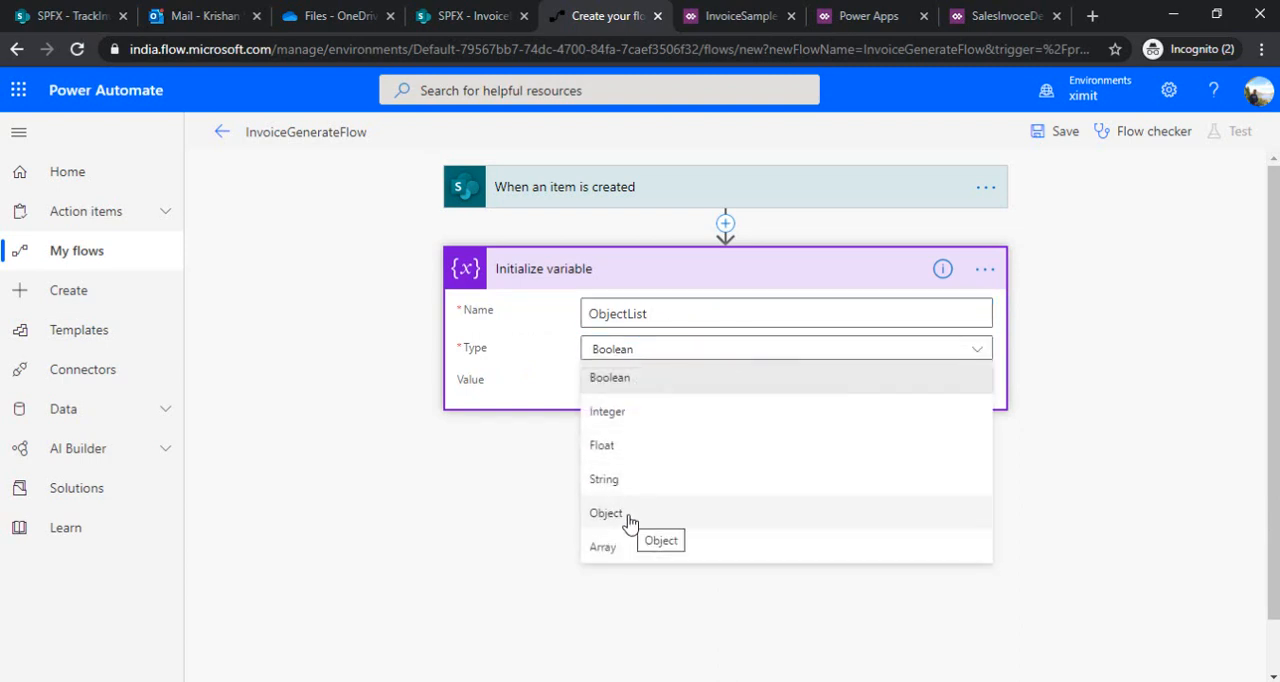
{"action": "left_click", "coordinate": [628, 518]}
{"action": "left_click", "coordinate": [683, 383]}
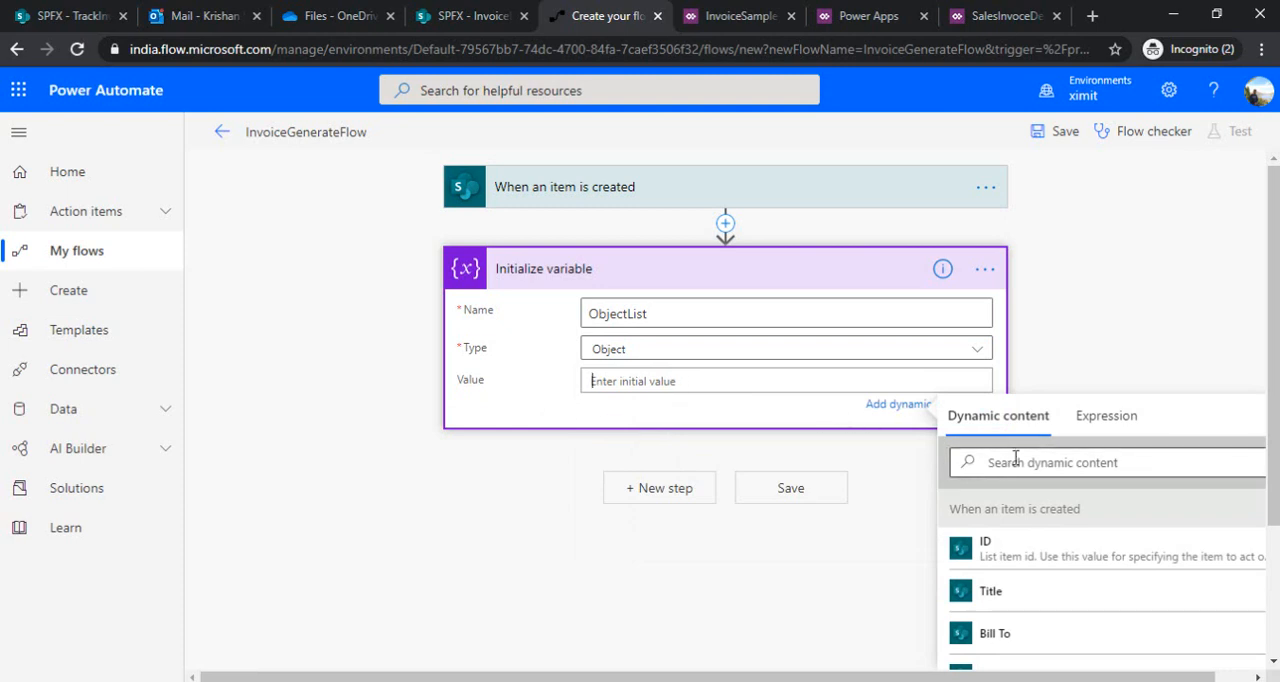
{"action": "left_click", "coordinate": [1015, 460]}
{"action": "type", "text": "bo"}
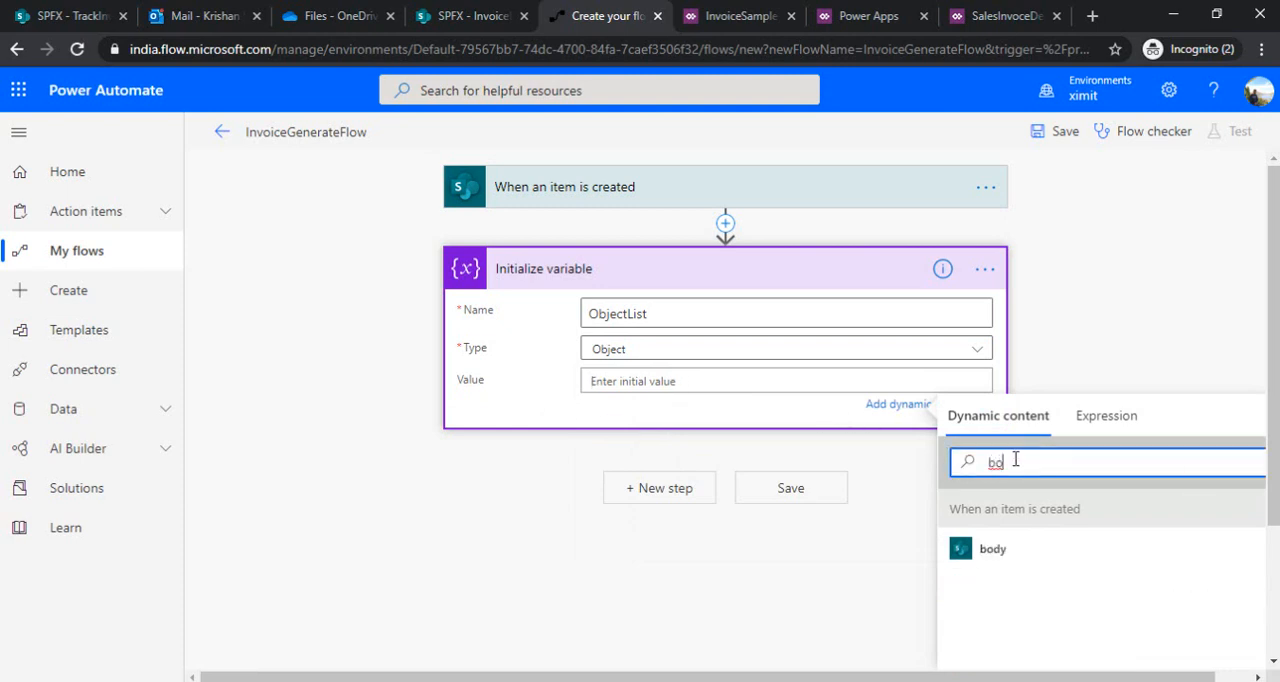
{"action": "left_click", "coordinate": [985, 552]}
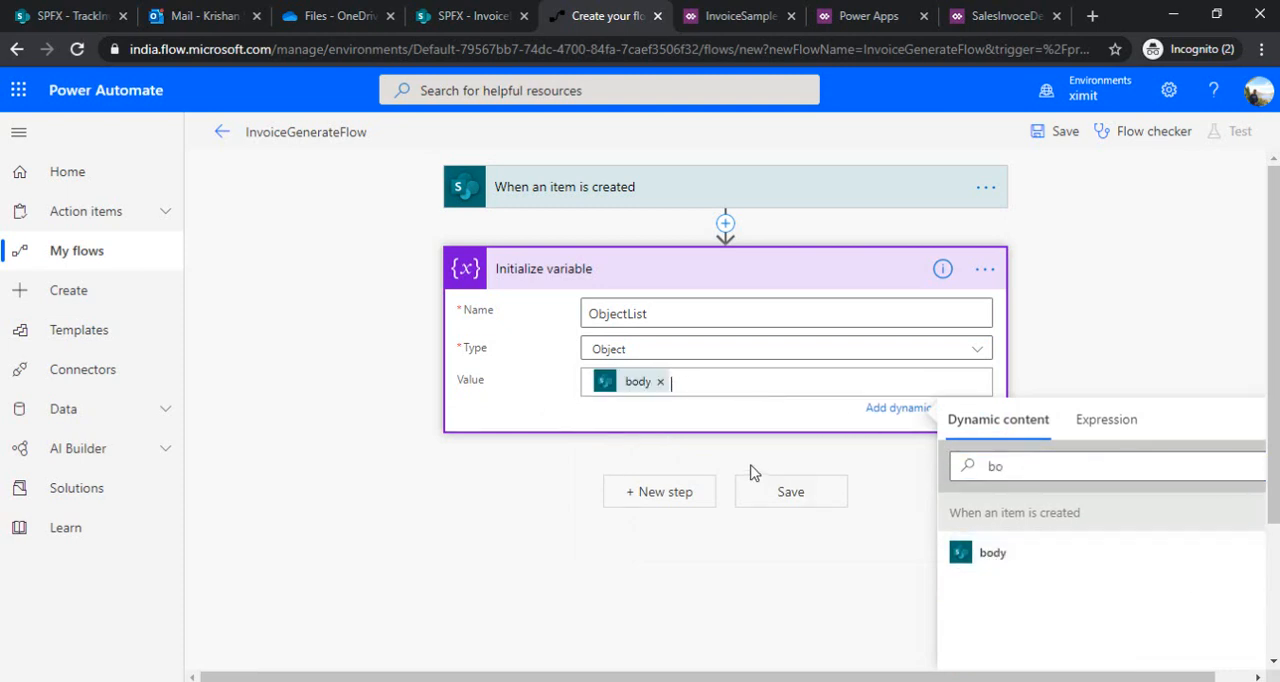
Add a Compose data operation after the Initialize variable action
{"action": "left_click", "coordinate": [651, 495]}
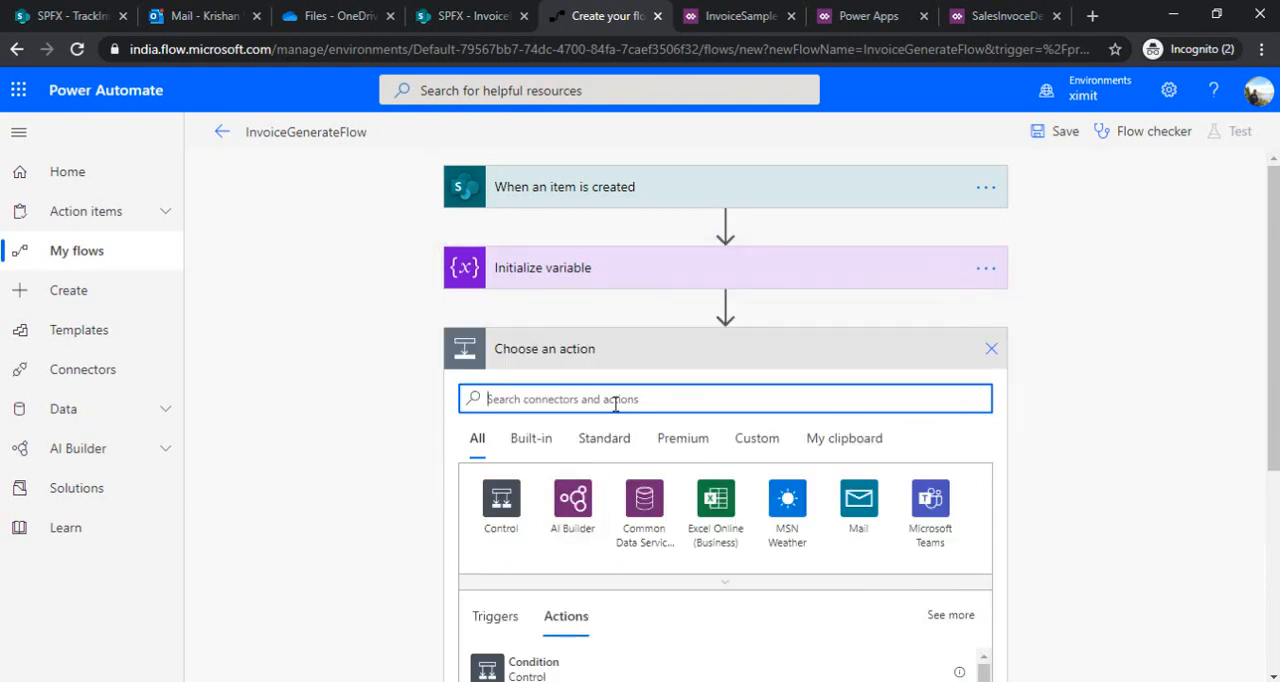
{"action": "type", "text": "compose"}
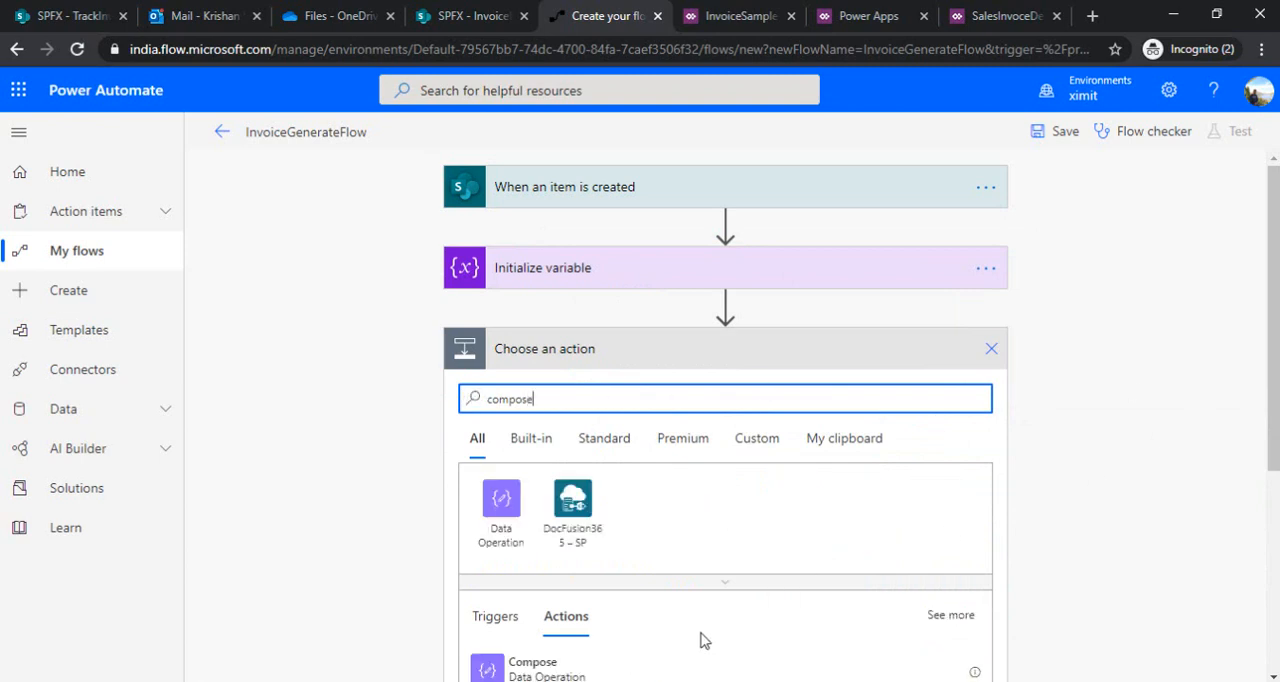
{"action": "left_click", "coordinate": [675, 672]}
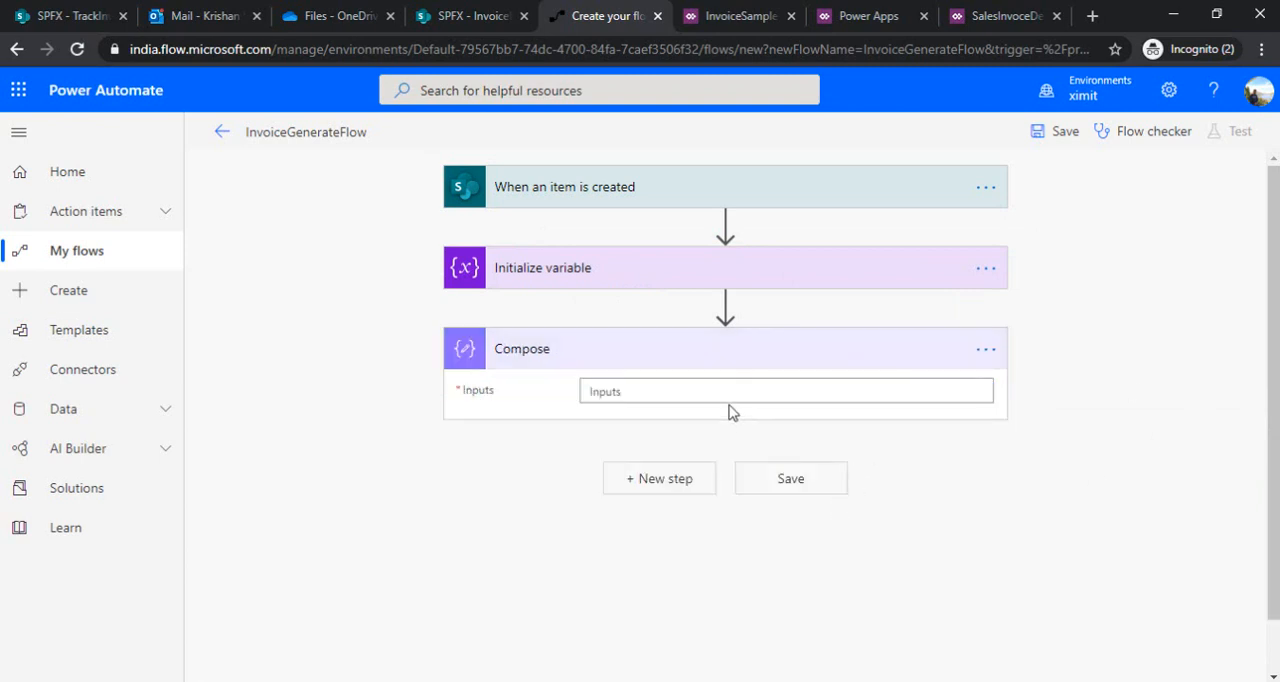
Start editing the Compose action's Inputs, then switch to the htmlPDFInvoice.txt window in Notepad
{"action": "left_click", "coordinate": [730, 399]}
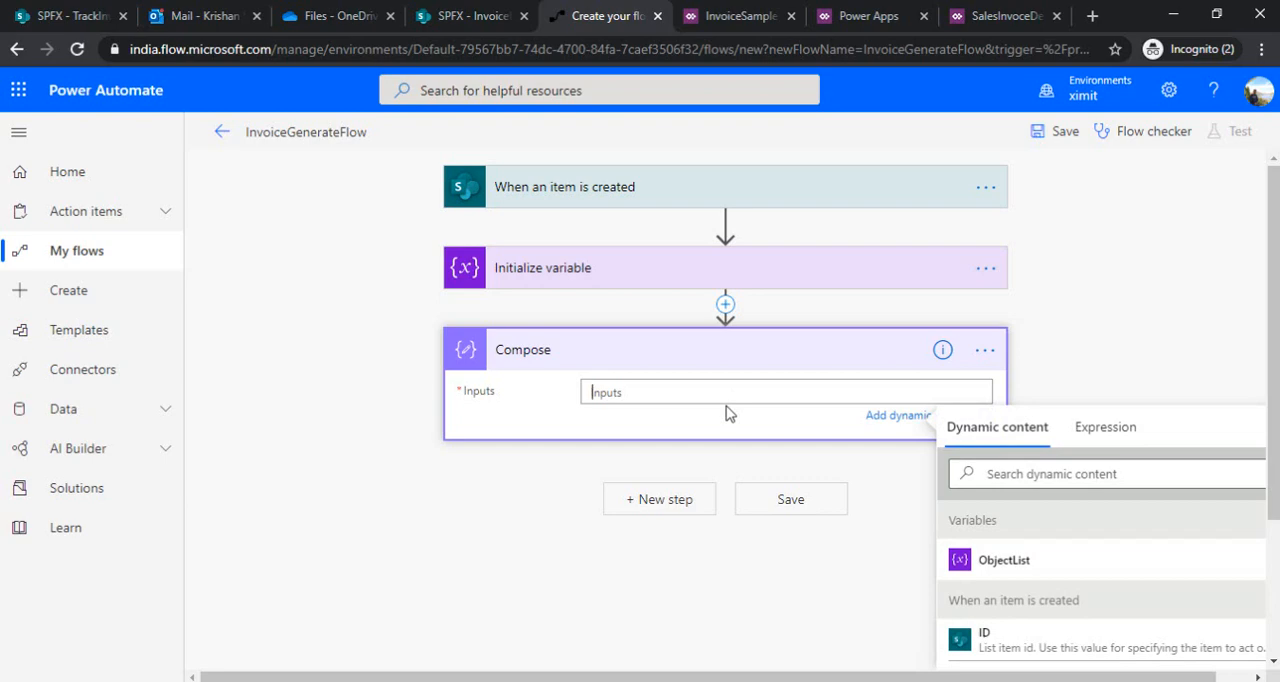
{"action": "mouse_move", "coordinate": [686, 645]}
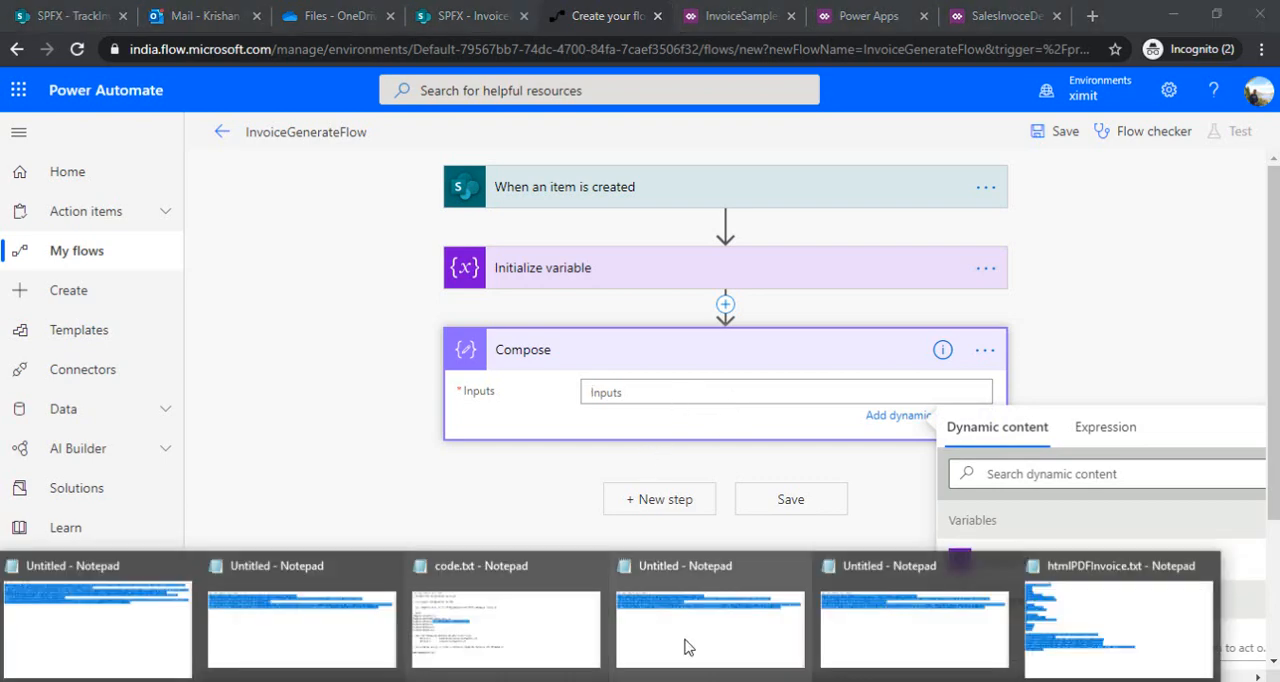
{"action": "left_click", "coordinate": [1071, 617]}
{"action": "left_click", "coordinate": [758, 259]}
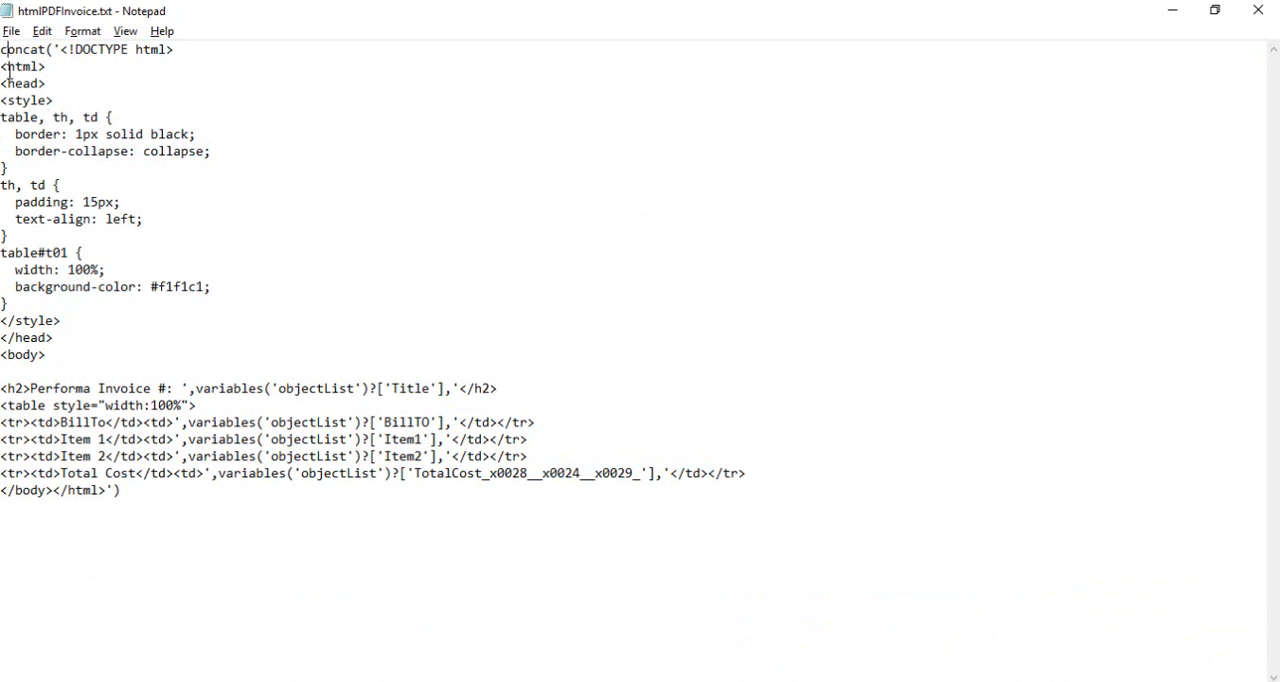
Examine the concat expression's style block, the Performa Invoice heading and the objectList references for Title and BillTO
{"action": "left_click_drag", "start_coordinate": [2, 100], "coordinate": [74, 325]}
{"action": "left_click", "coordinate": [105, 326]}
{"action": "left_click_drag", "start_coordinate": [30, 389], "coordinate": [148, 391]}
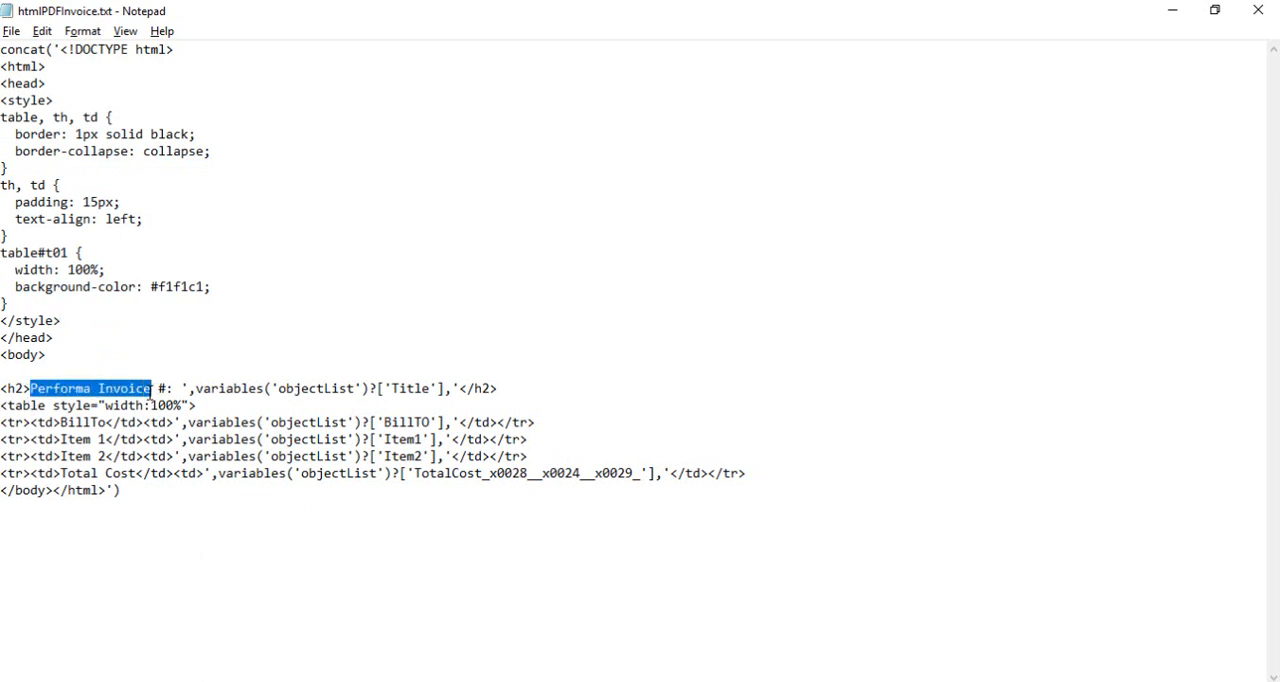
{"action": "left_click", "coordinate": [151, 390]}
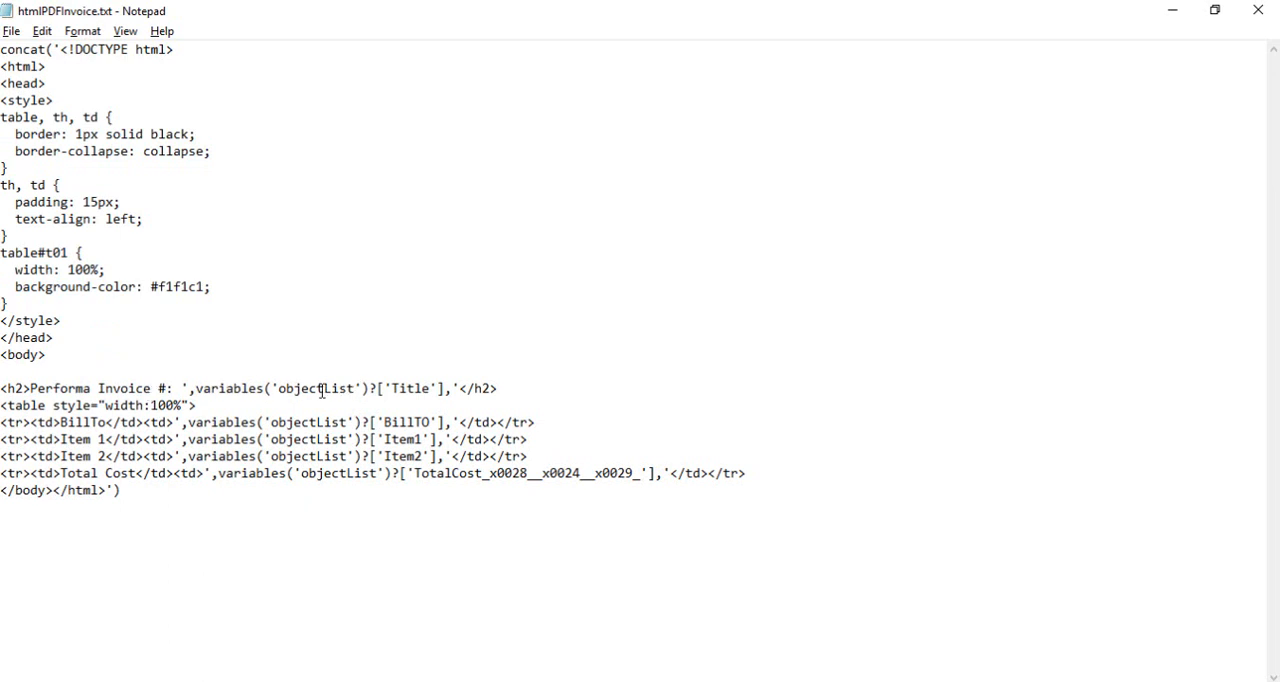
{"action": "left_click_drag", "start_coordinate": [355, 390], "coordinate": [279, 390]}
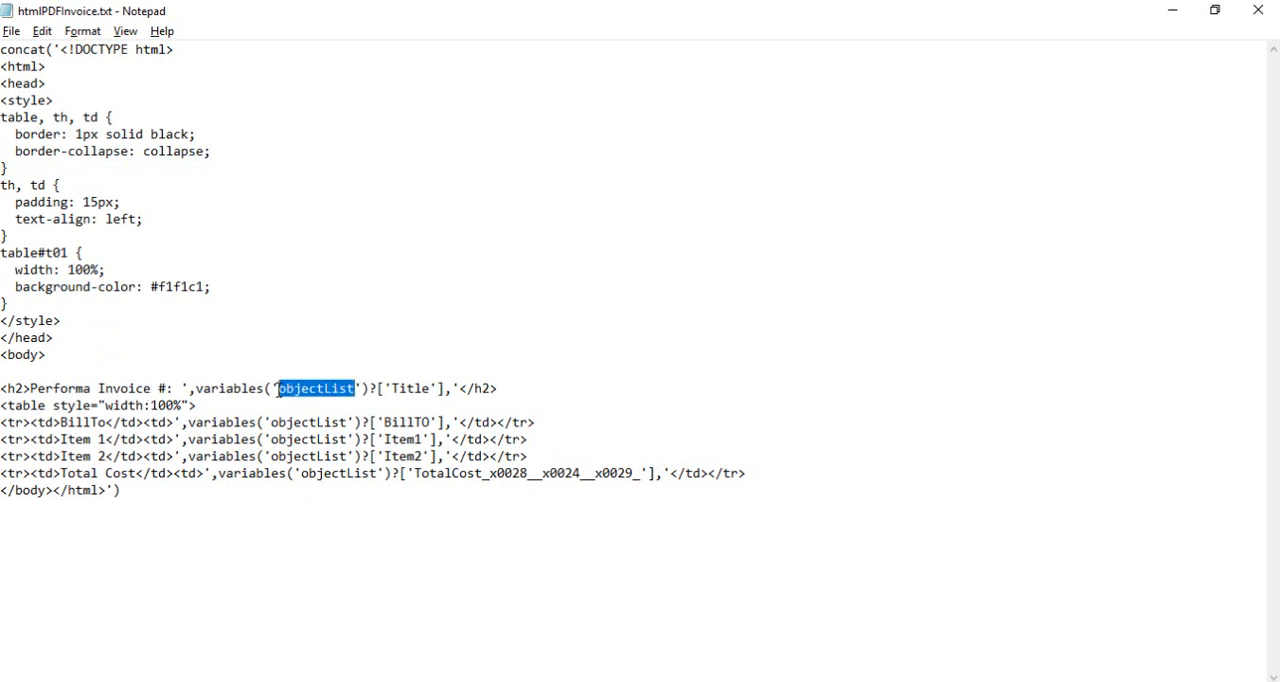
{"action": "left_click_drag", "start_coordinate": [377, 390], "coordinate": [447, 388]}
{"action": "left_click", "coordinate": [433, 391]}
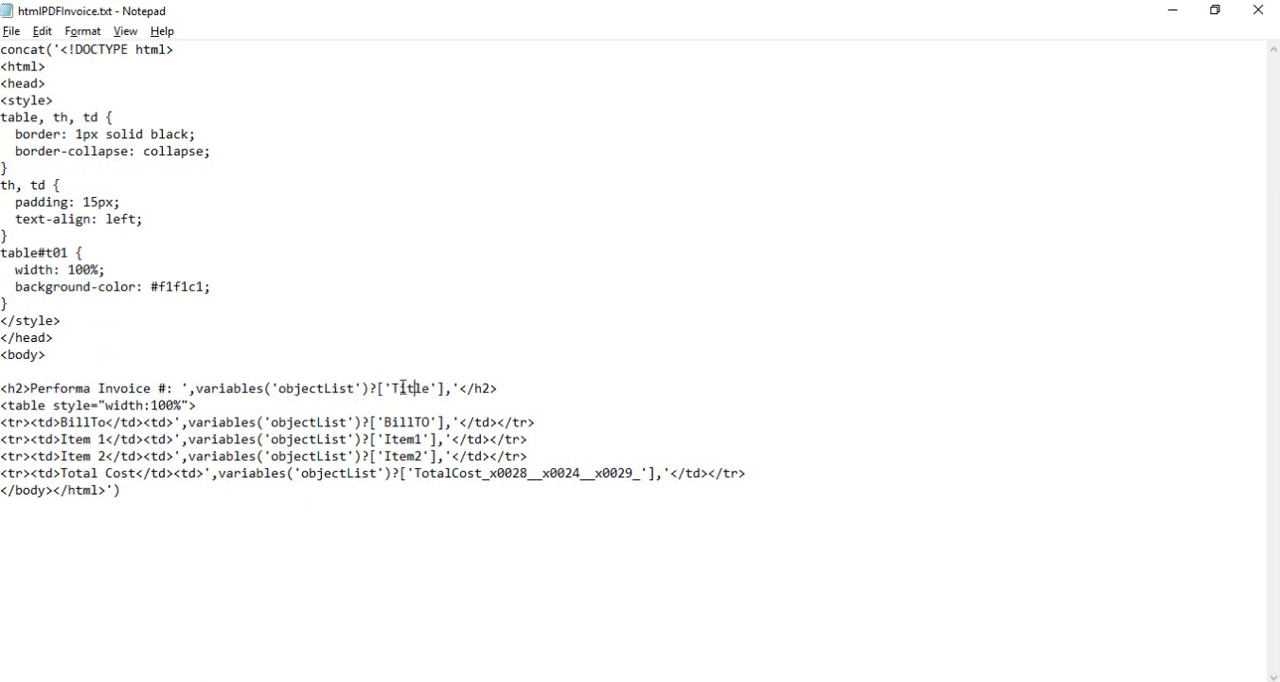
{"action": "left_click_drag", "start_coordinate": [379, 390], "coordinate": [444, 392]}
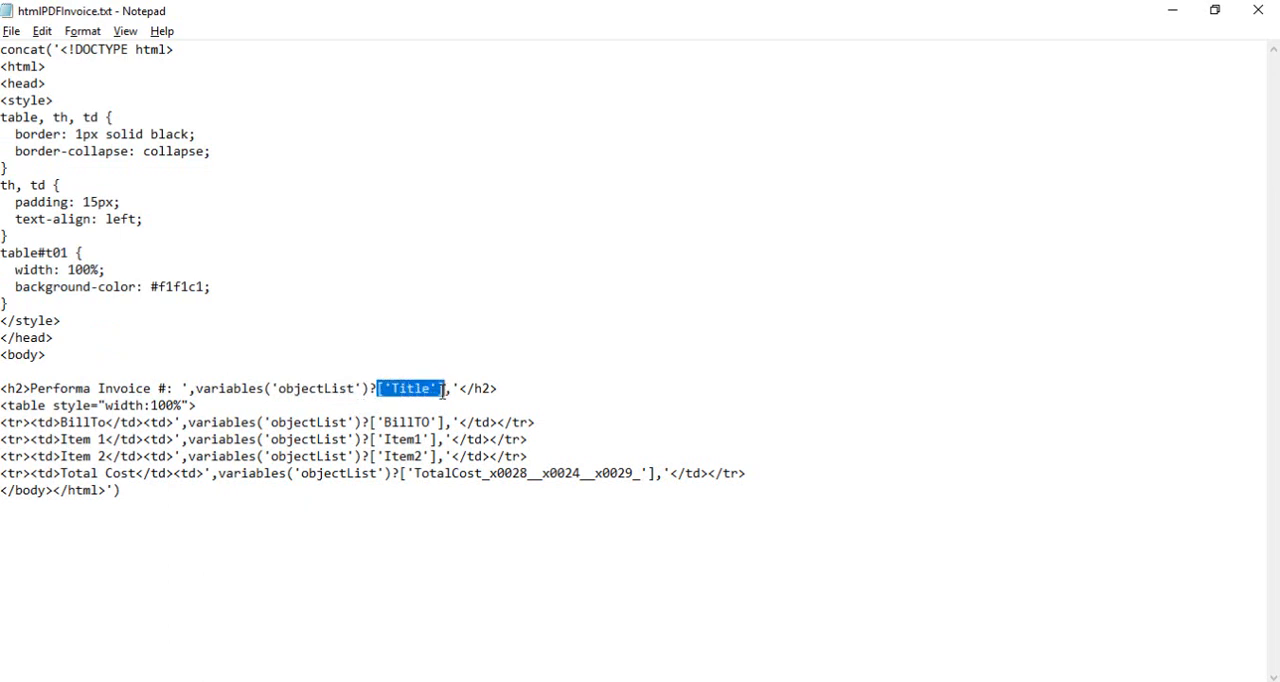
{"action": "left_click", "coordinate": [400, 392]}
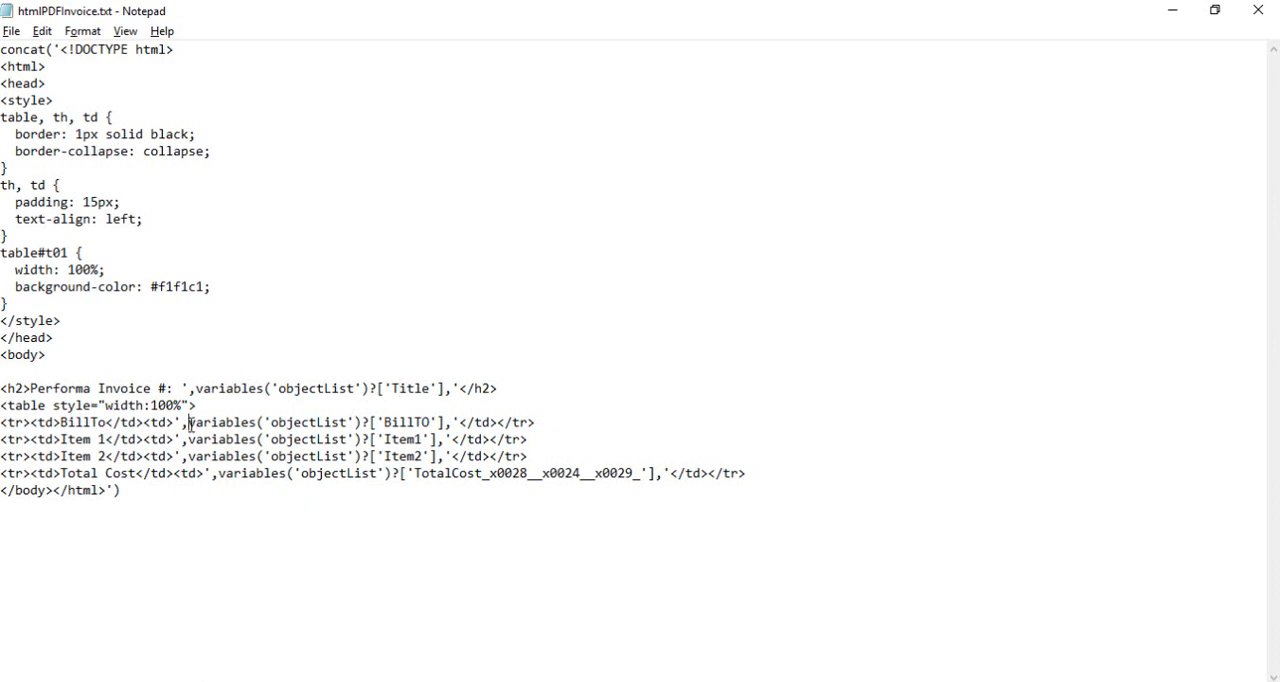
{"action": "left_click_drag", "start_coordinate": [190, 424], "coordinate": [446, 424]}
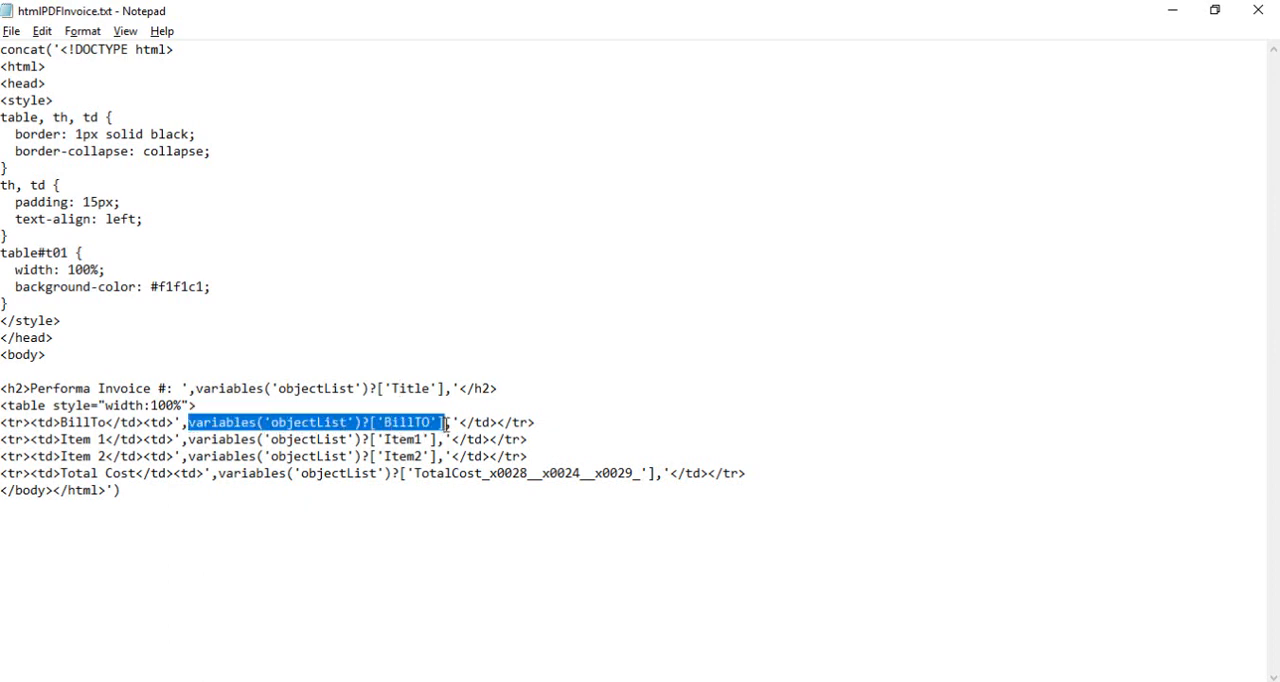
{"action": "left_click", "coordinate": [446, 424]}
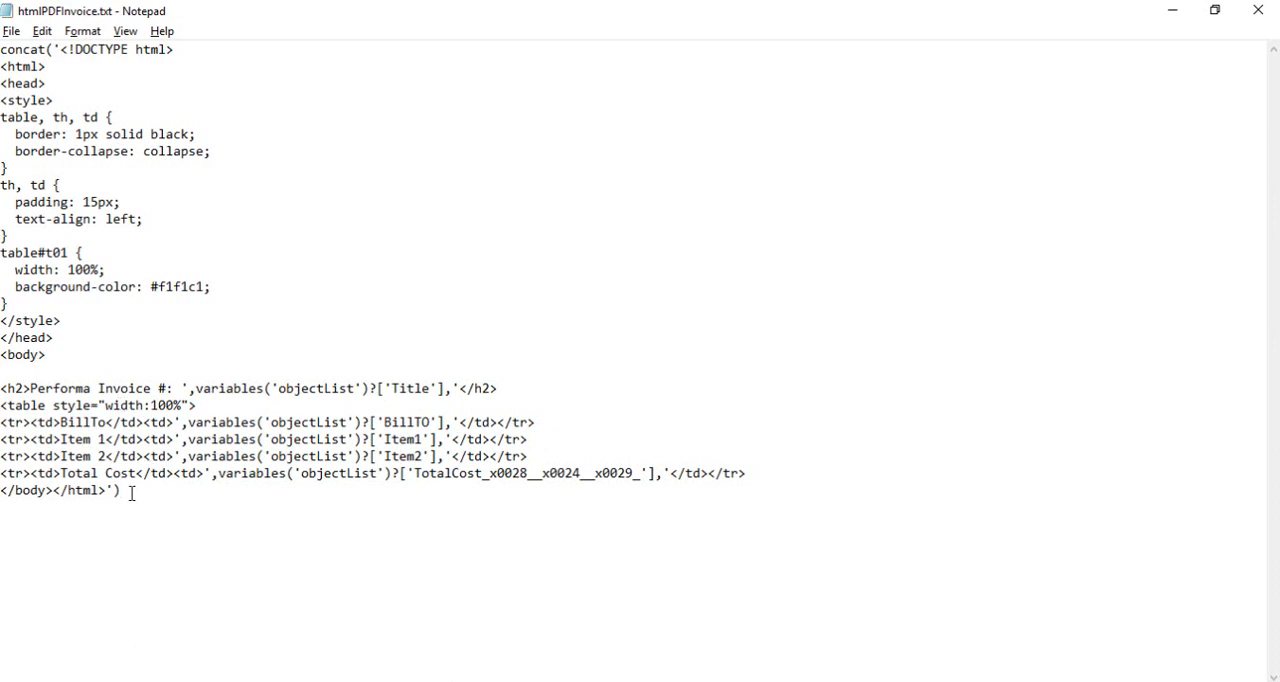
Copy the whole concat HTML expression from htmlPDFInvoice.txt and insert it as an expression in the Compose inputs in Power Automate
{"action": "left_click_drag", "start_coordinate": [121, 490], "coordinate": [2, 49]}
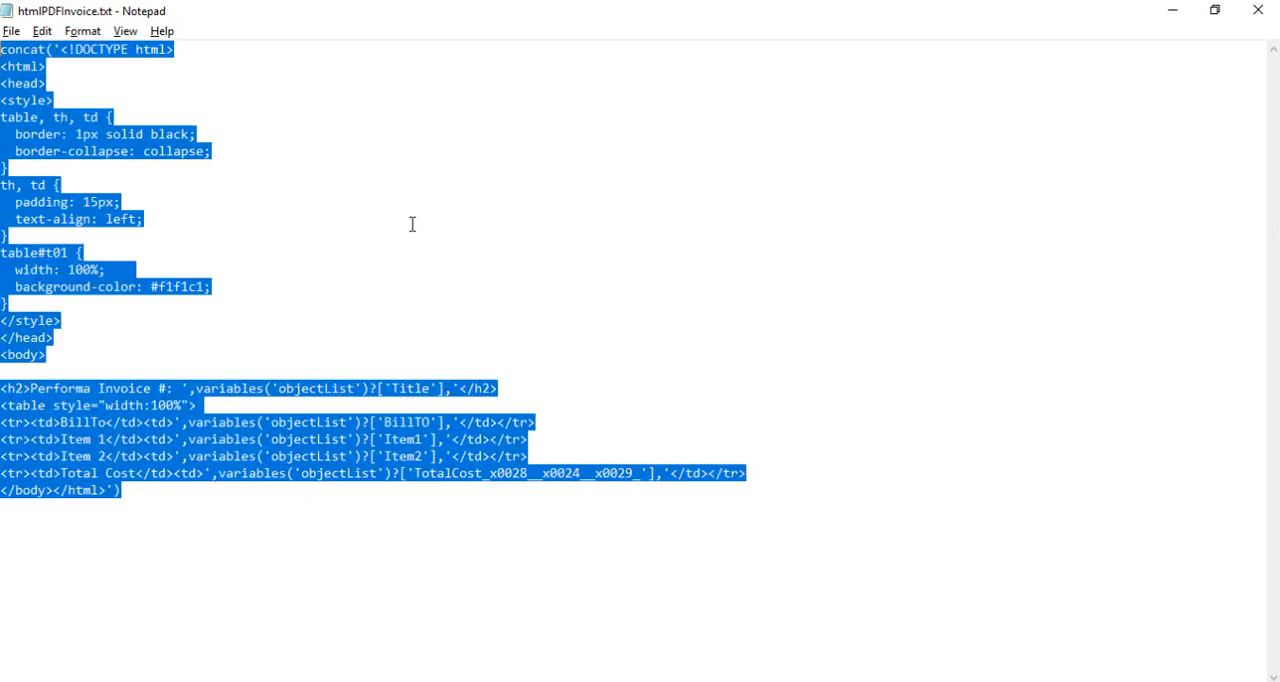
{"action": "key", "text": "alt+Tab"}
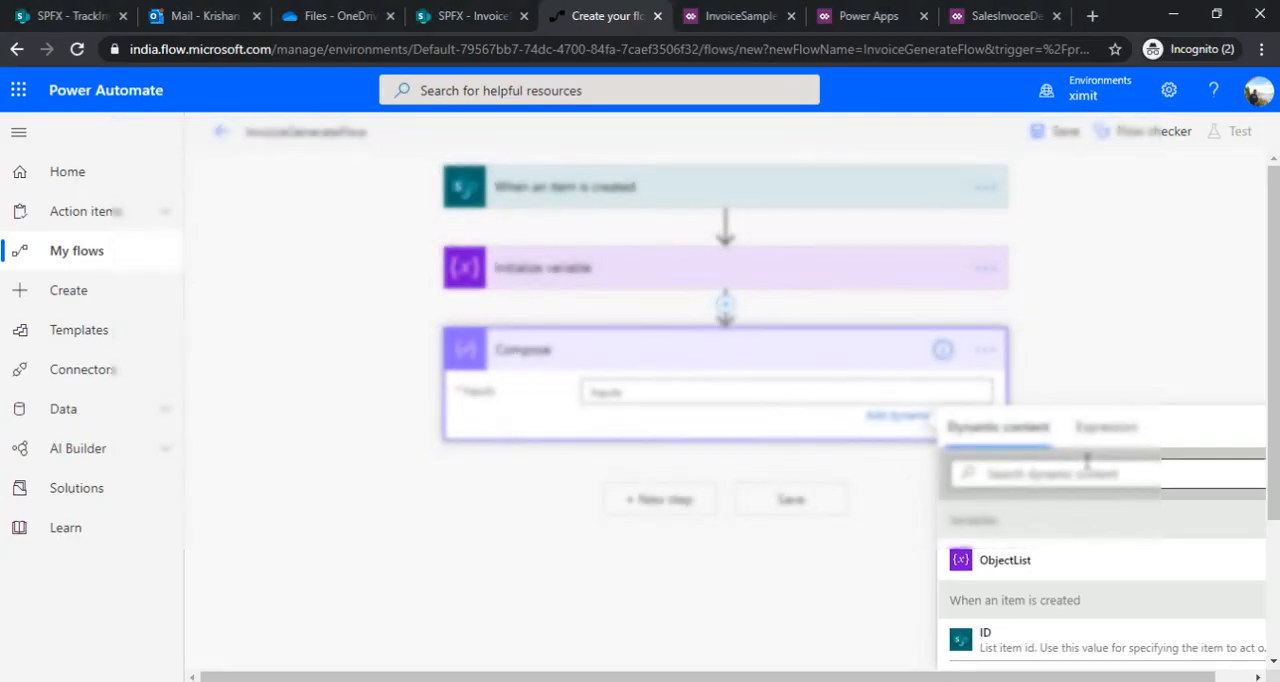
{"action": "left_click", "coordinate": [1100, 433]}
{"action": "left_click", "coordinate": [1012, 475]}
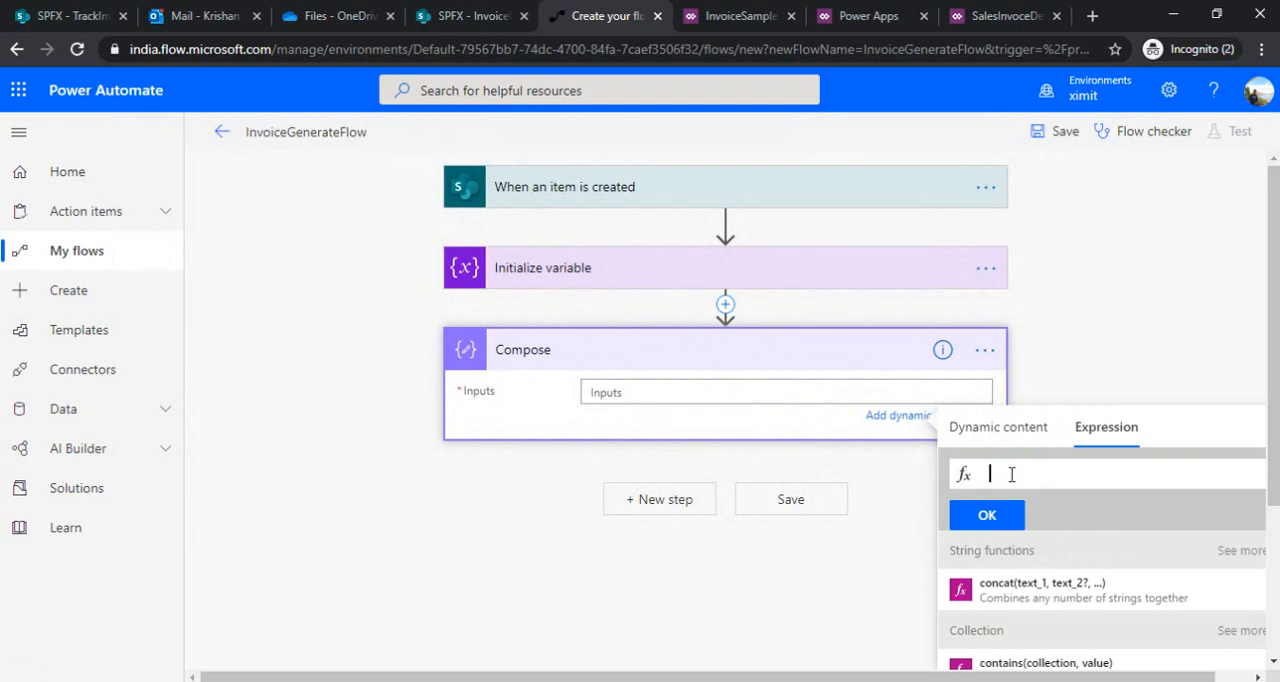
{"action": "key", "text": "ctrl+v"}
{"action": "left_click", "coordinate": [987, 515]}
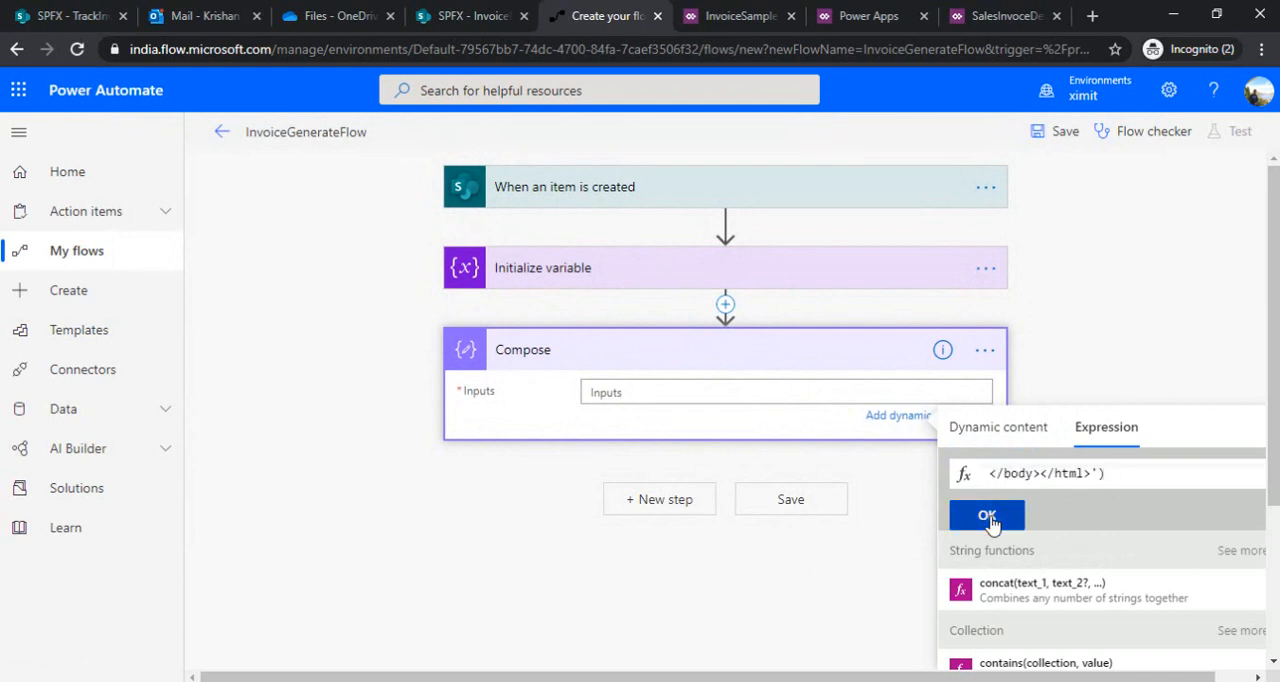
Add a OneDrive for Business Create file action after the Compose action
{"action": "left_click", "coordinate": [626, 504]}
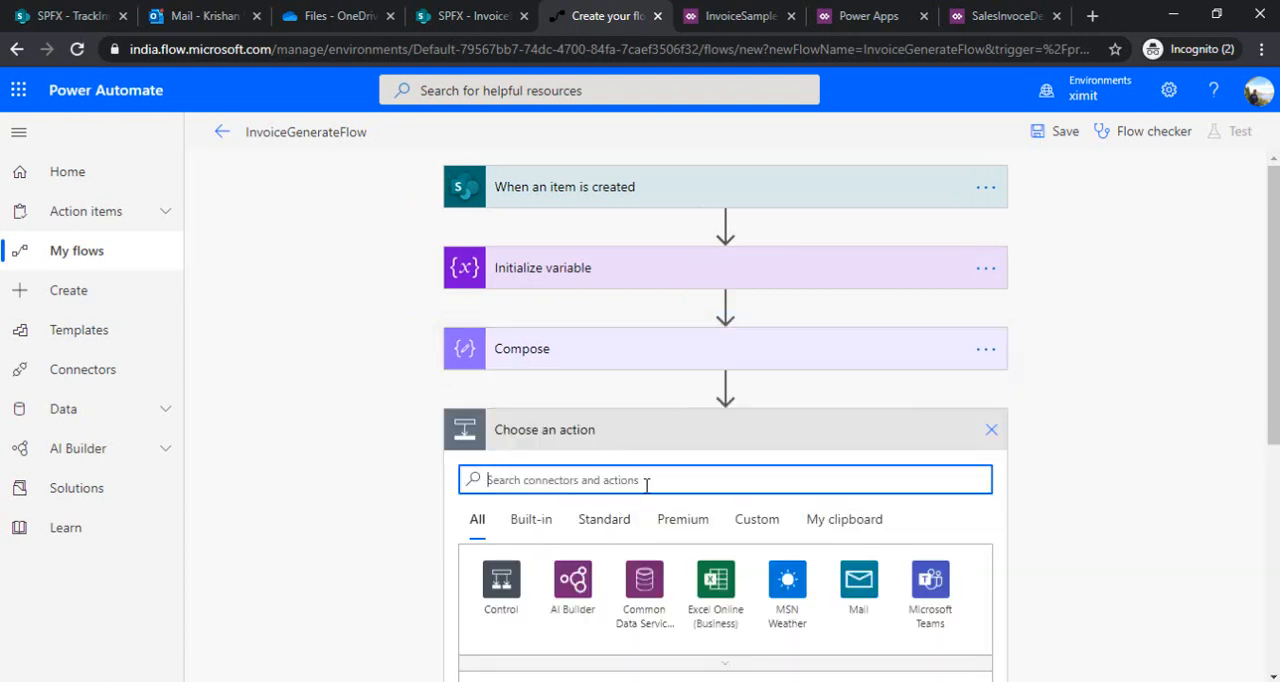
{"action": "type", "text": "create "}
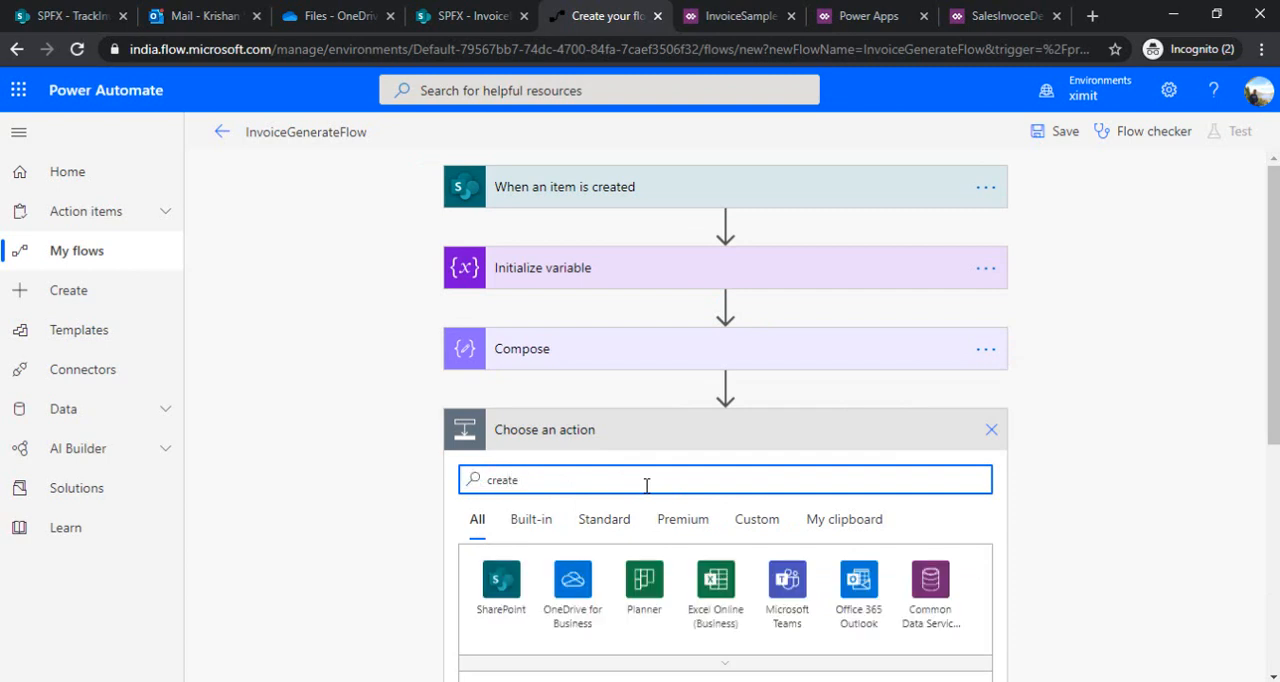
{"action": "type", "text": "file"}
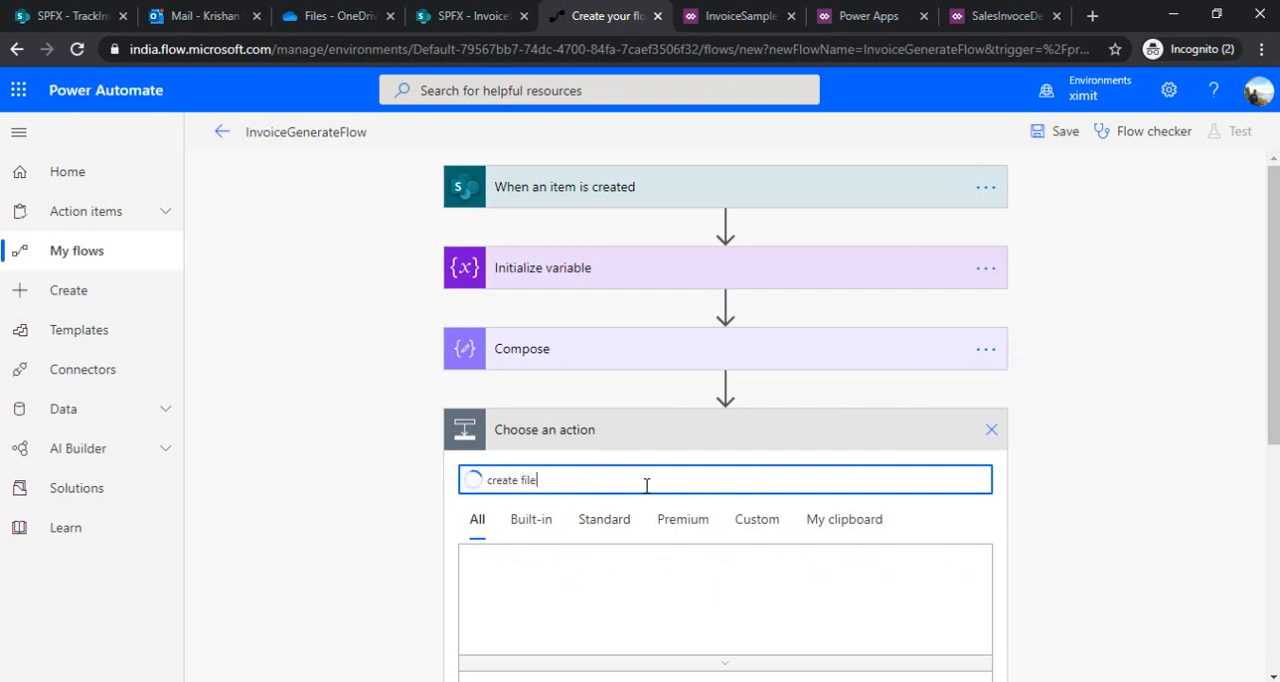
{"action": "scroll", "coordinate": [1196, 450], "scroll_direction": "down", "scroll_amount": 3}
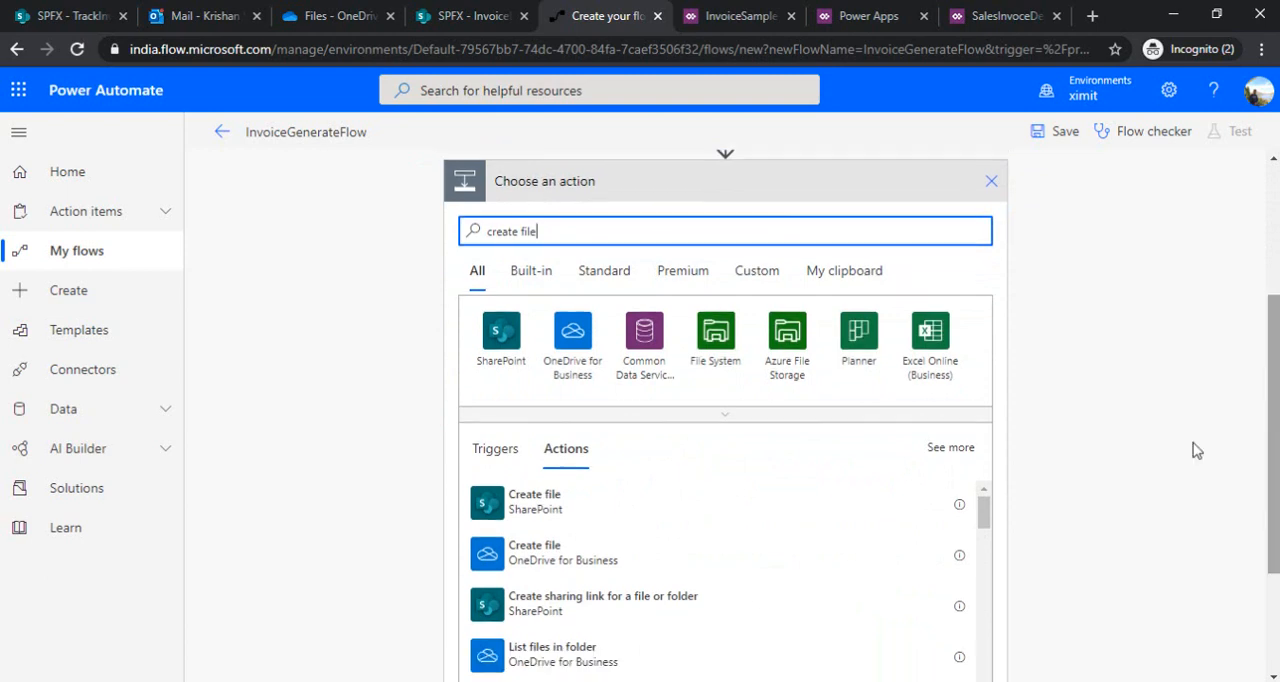
{"action": "left_click", "coordinate": [648, 555]}
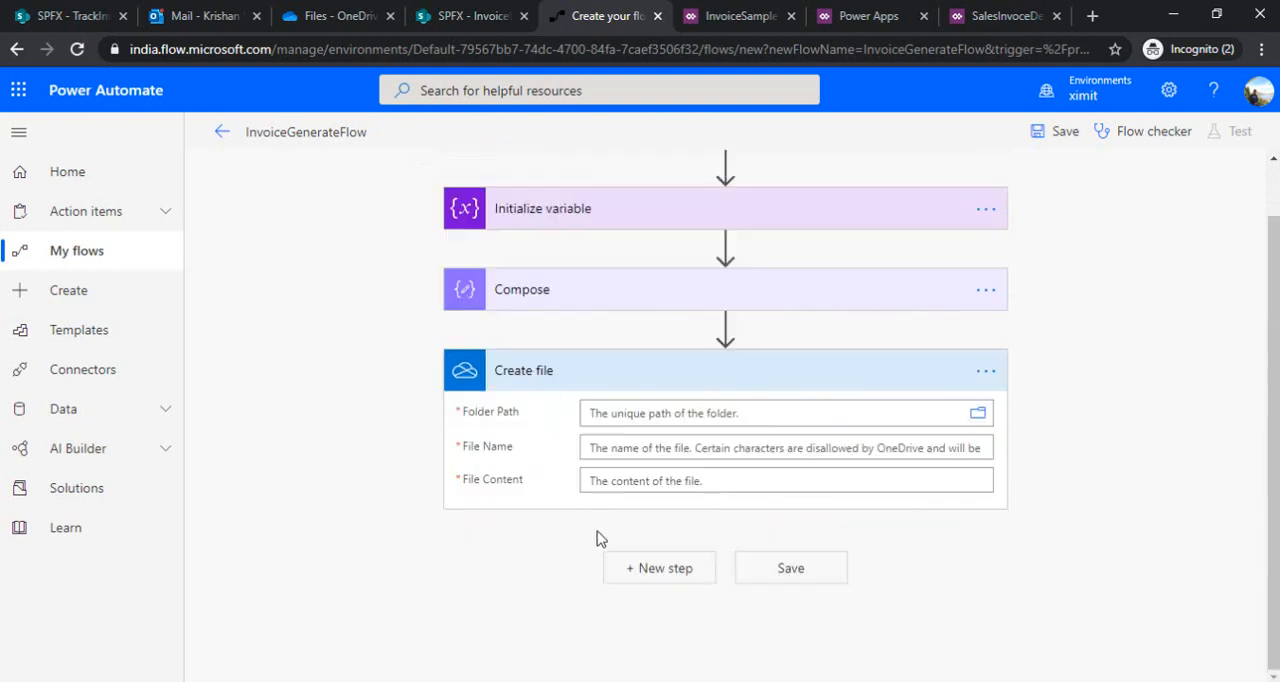
{"action": "left_click", "coordinate": [978, 416]}
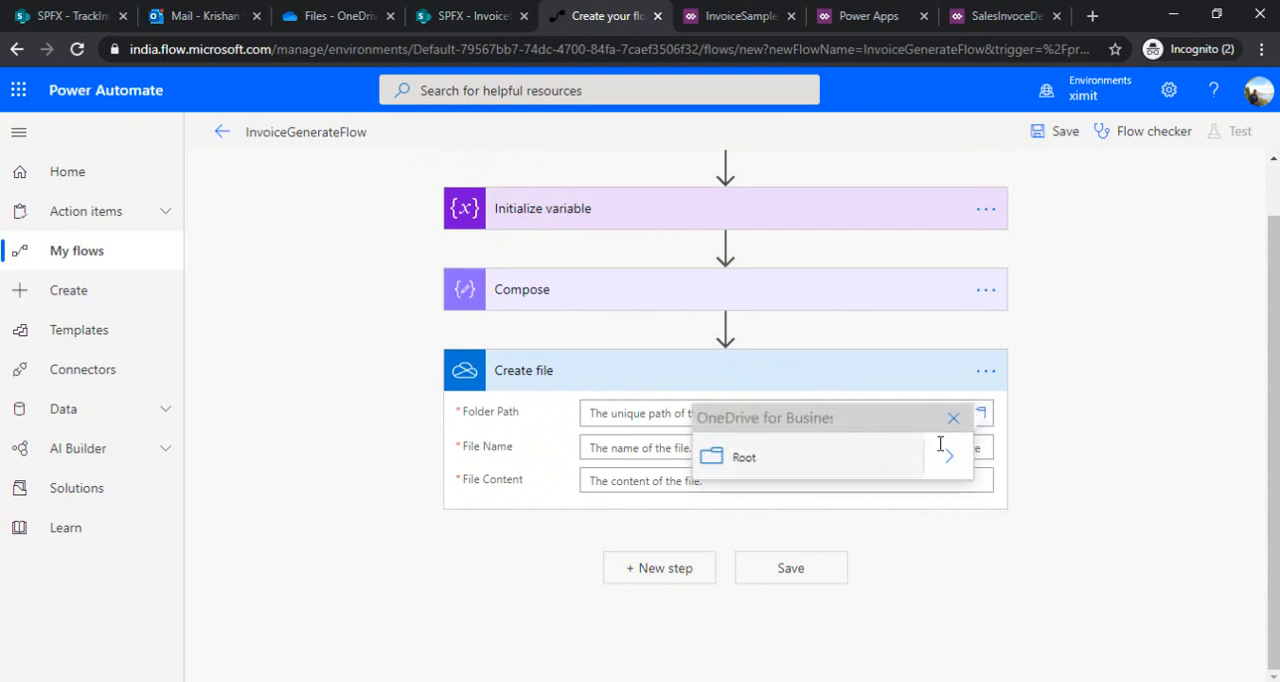
{"action": "left_click", "coordinate": [948, 460]}
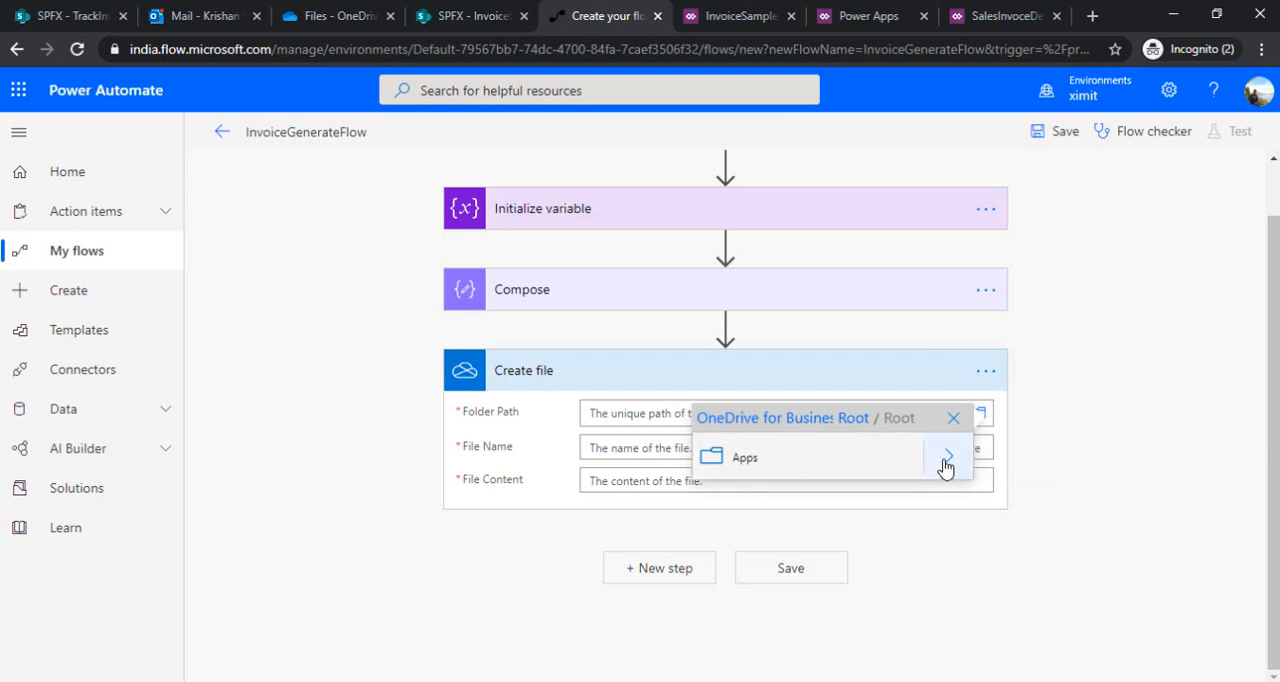
{"action": "left_click", "coordinate": [946, 460]}
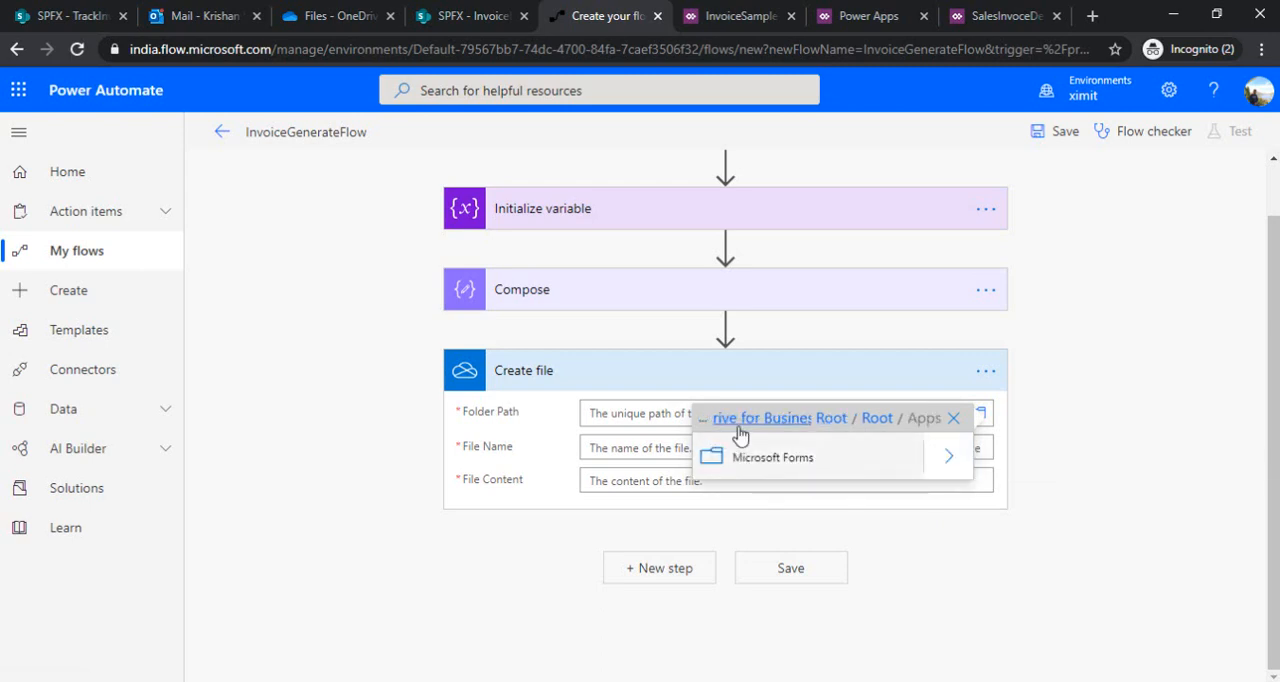
{"action": "left_click", "coordinate": [953, 418]}
{"action": "left_click", "coordinate": [979, 413]}
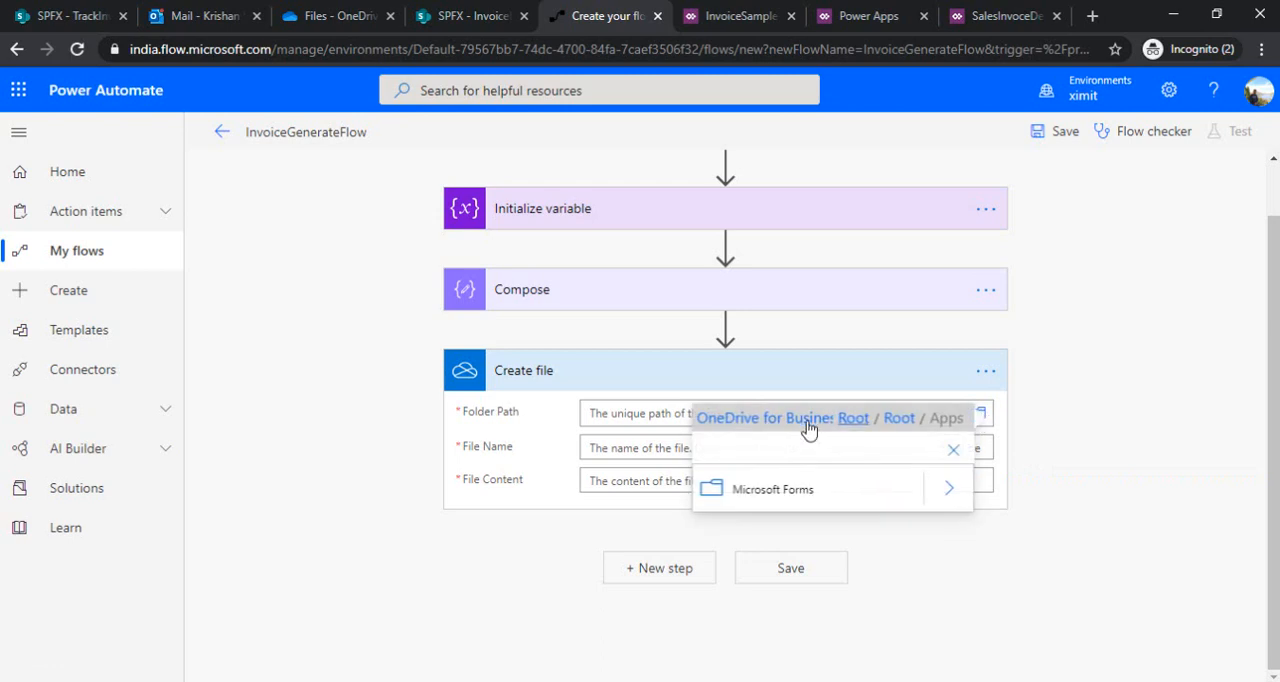
{"action": "left_click", "coordinate": [808, 428]}
{"action": "left_click", "coordinate": [740, 474]}
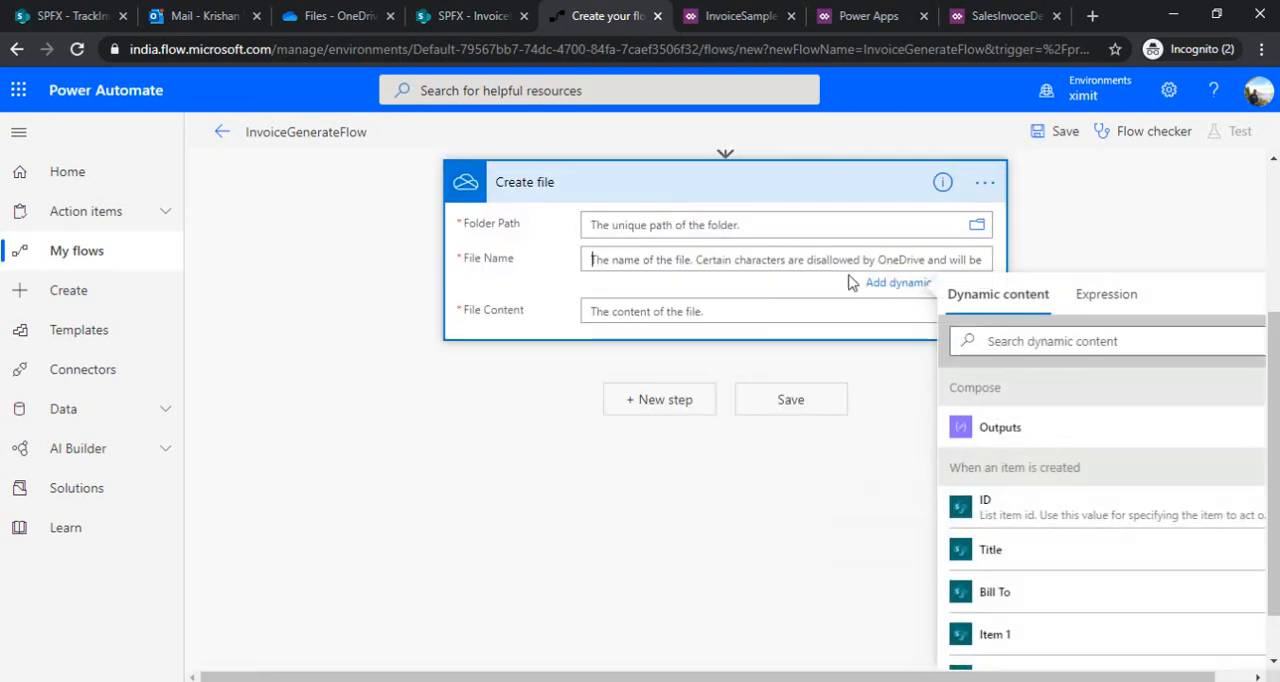
Configure Create file with the Root folder as path, SaleInvoice.html as file name and the Compose Outputs as file content
{"action": "left_click", "coordinate": [977, 224]}
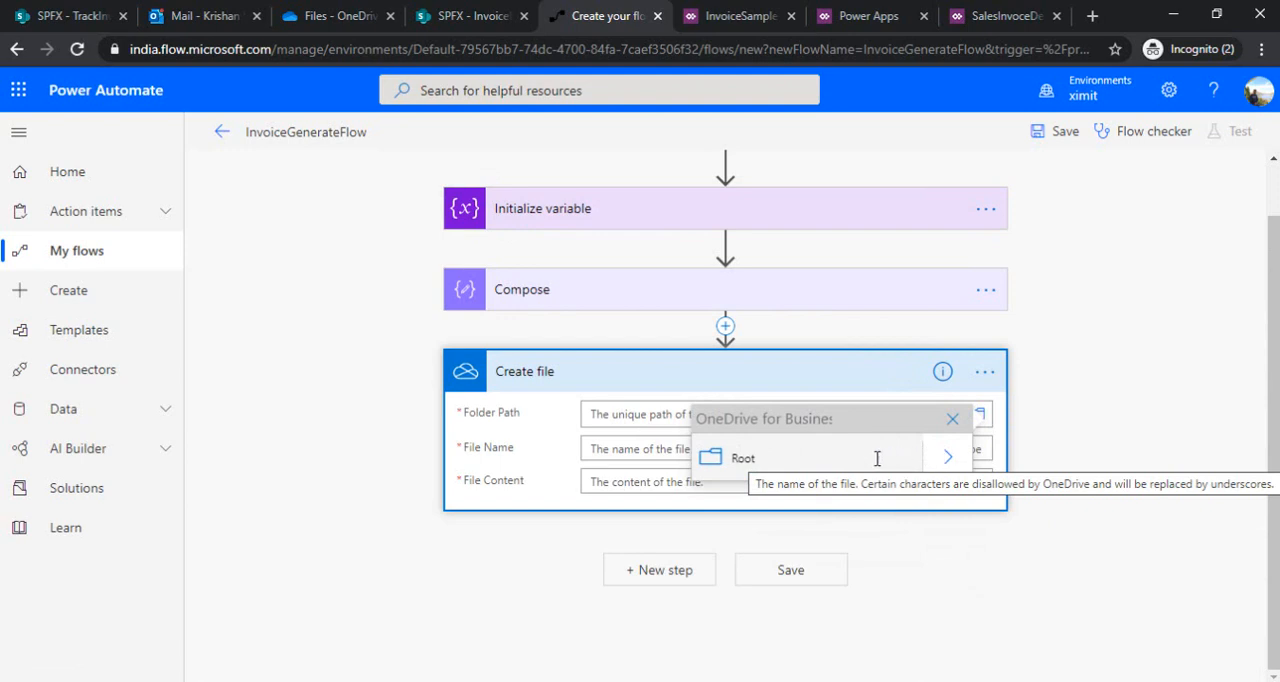
{"action": "left_click", "coordinate": [777, 470]}
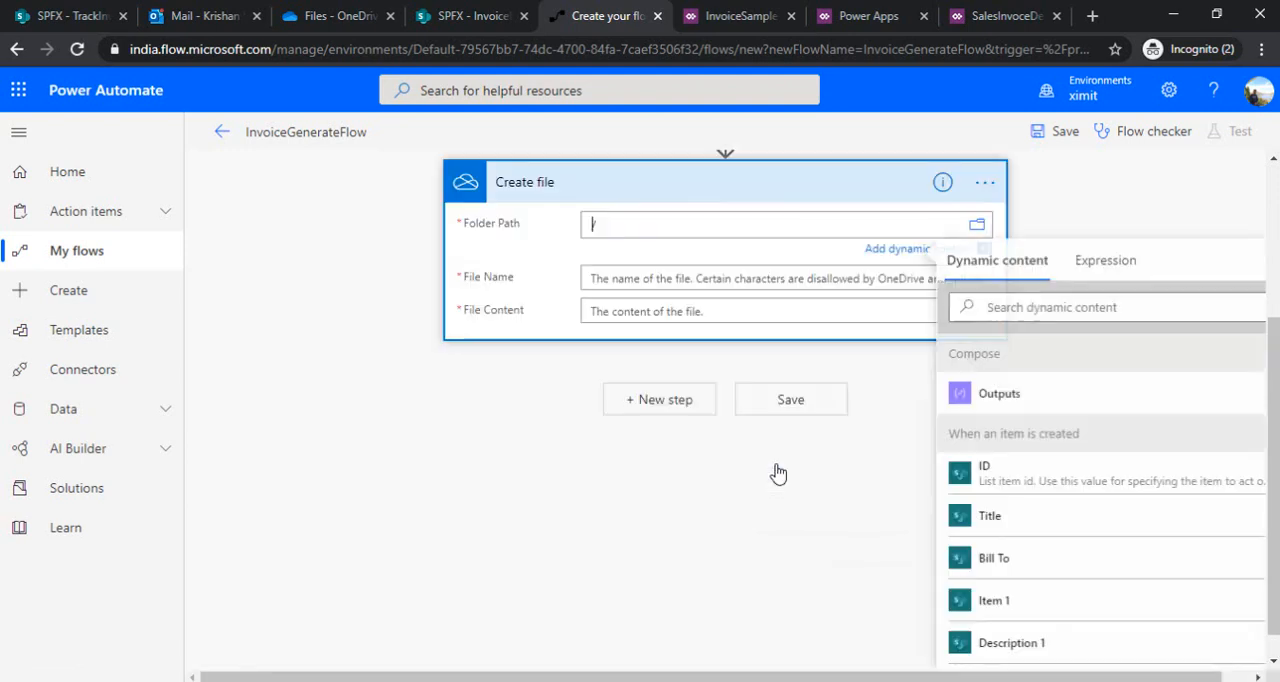
{"action": "left_click", "coordinate": [678, 278]}
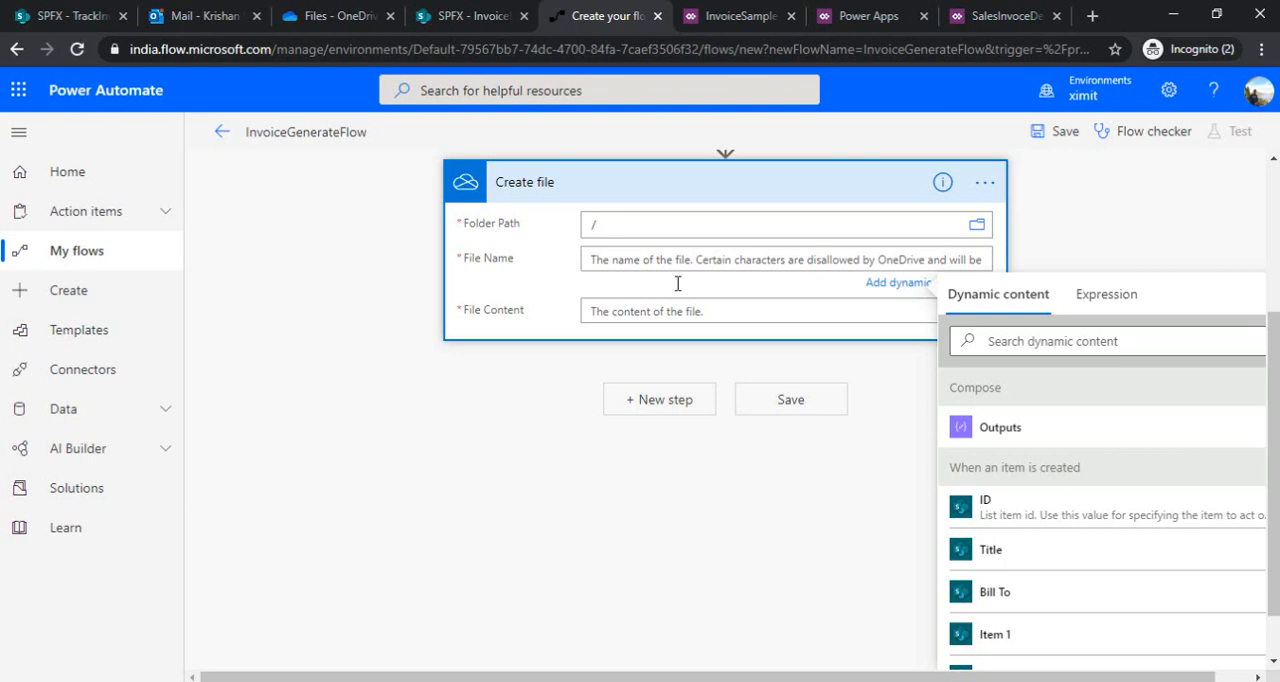
{"action": "type", "text": "Sa"}
{"action": "key", "text": "BackSpace"}
{"action": "key", "text": "BackSpace"}
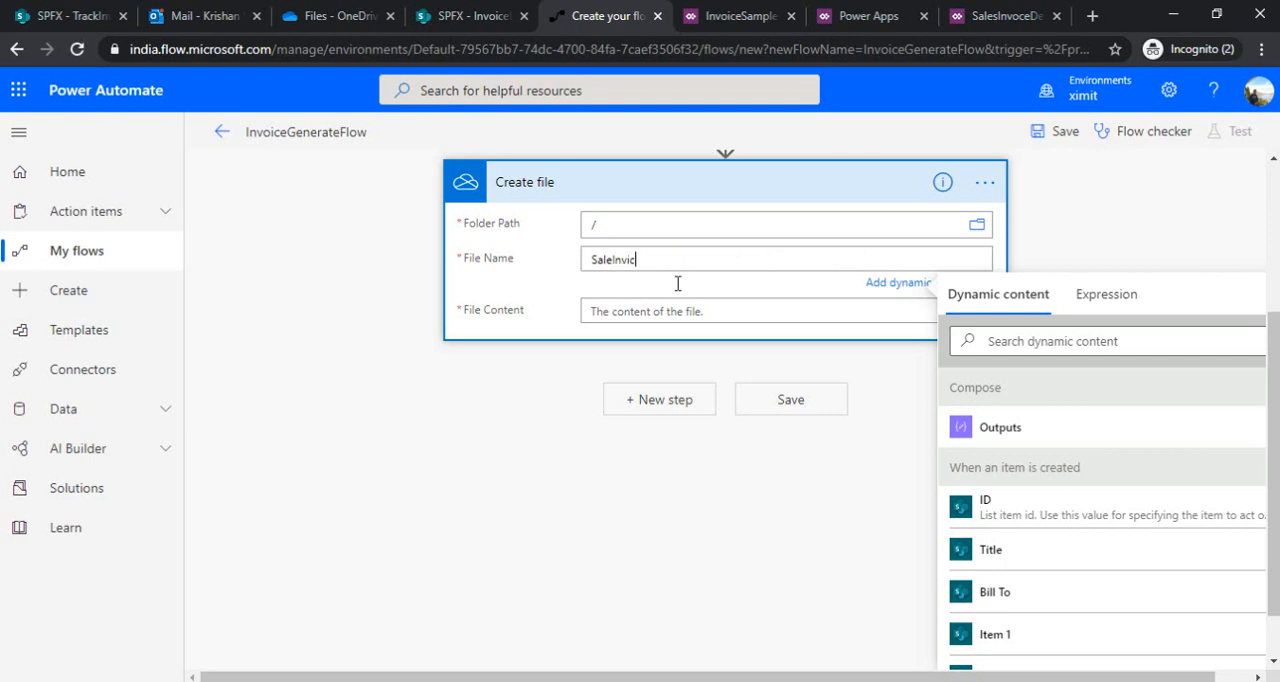
{"action": "type", "text": "leInvoice.html"}
{"action": "left_click", "coordinate": [640, 312]}
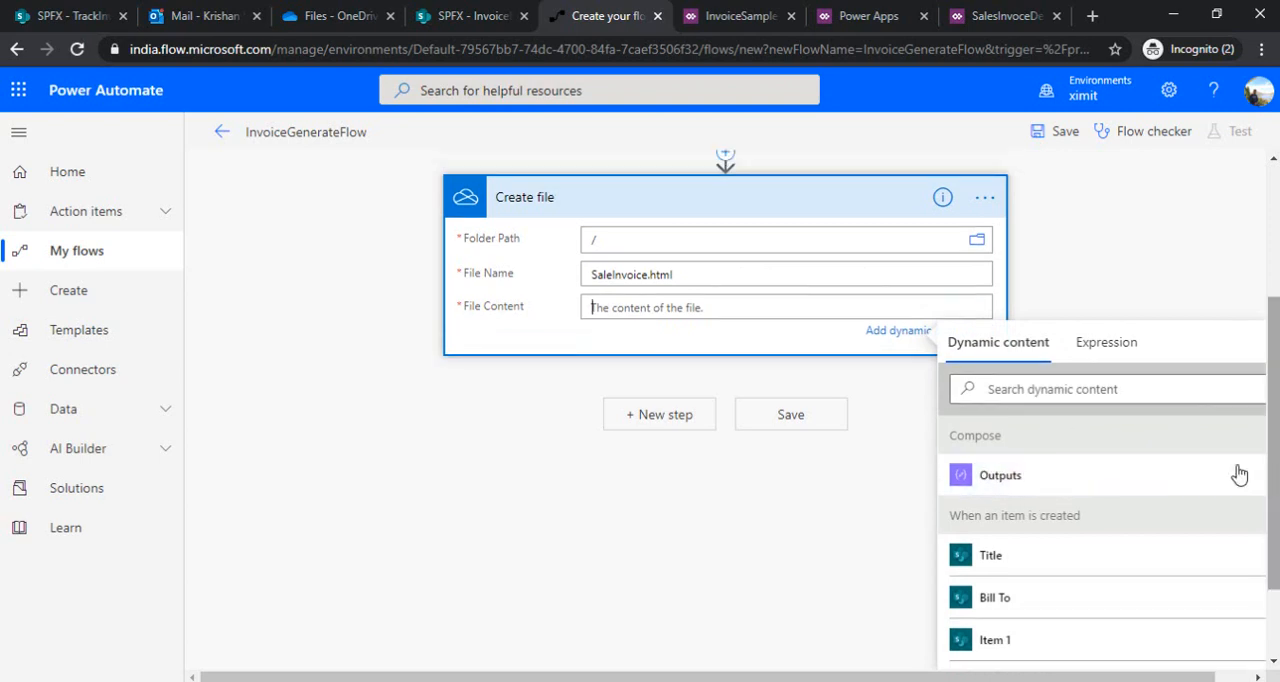
{"action": "left_click", "coordinate": [1057, 476]}
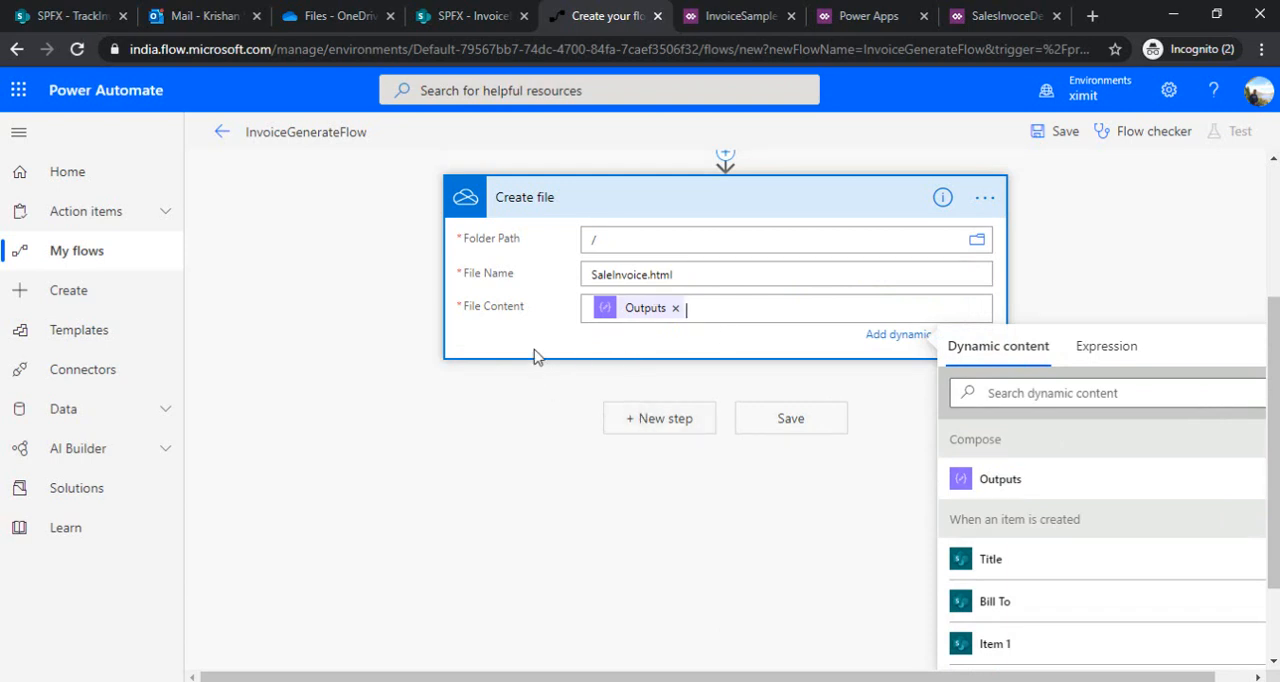
Add a OneDrive for Business Convert file (preview) action after the Create file action
{"action": "left_click", "coordinate": [660, 419]}
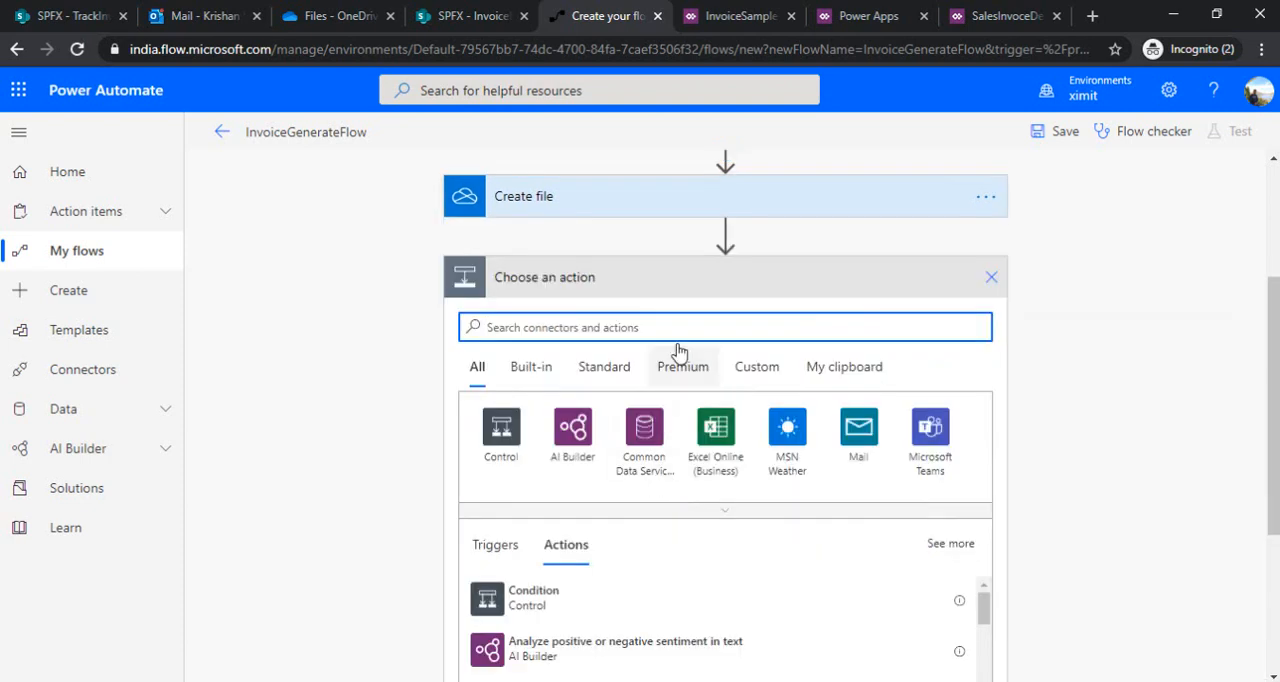
{"action": "type", "text": "convert"}
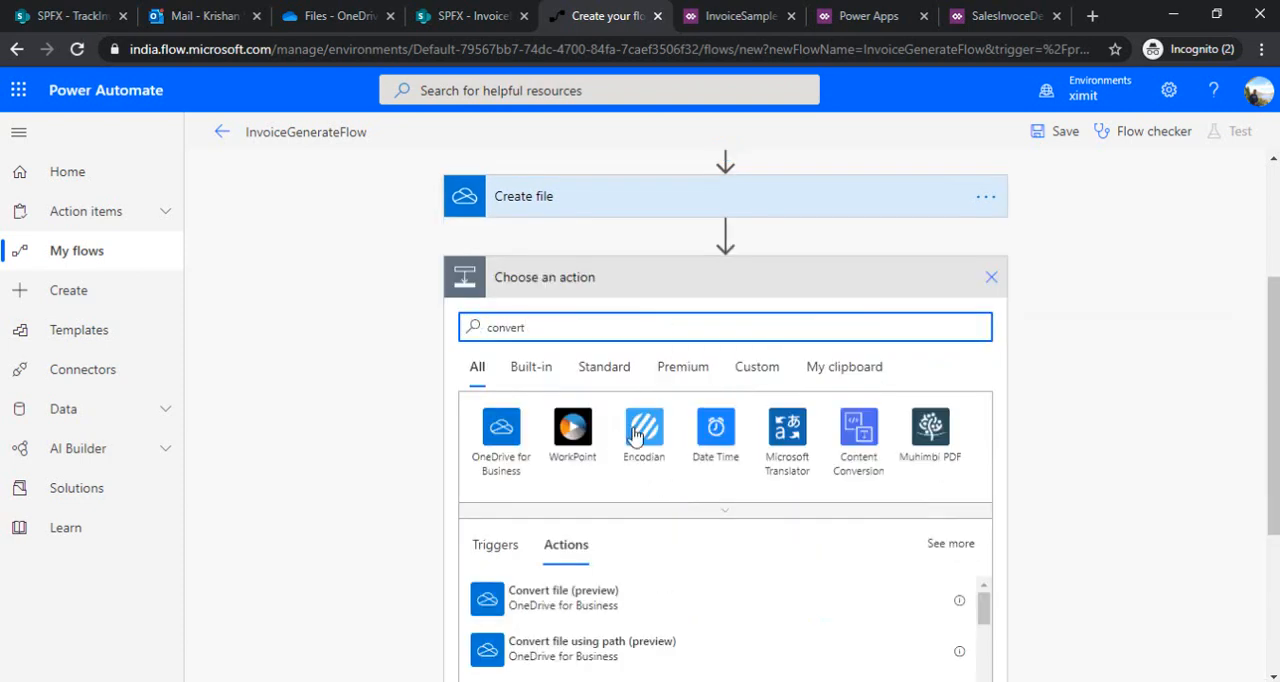
{"action": "left_click", "coordinate": [593, 607]}
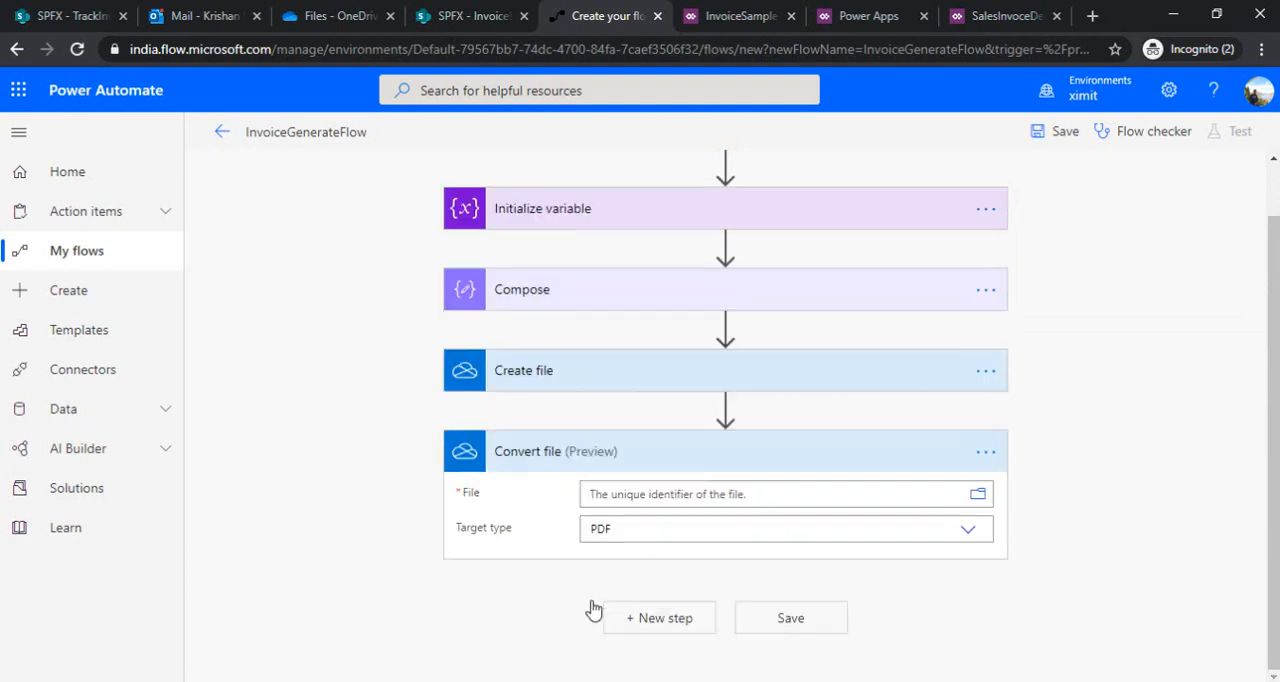
Select SalesInvoice.html from the OneDrive Root folder as the file for the Convert file action
{"action": "left_click", "coordinate": [978, 495]}
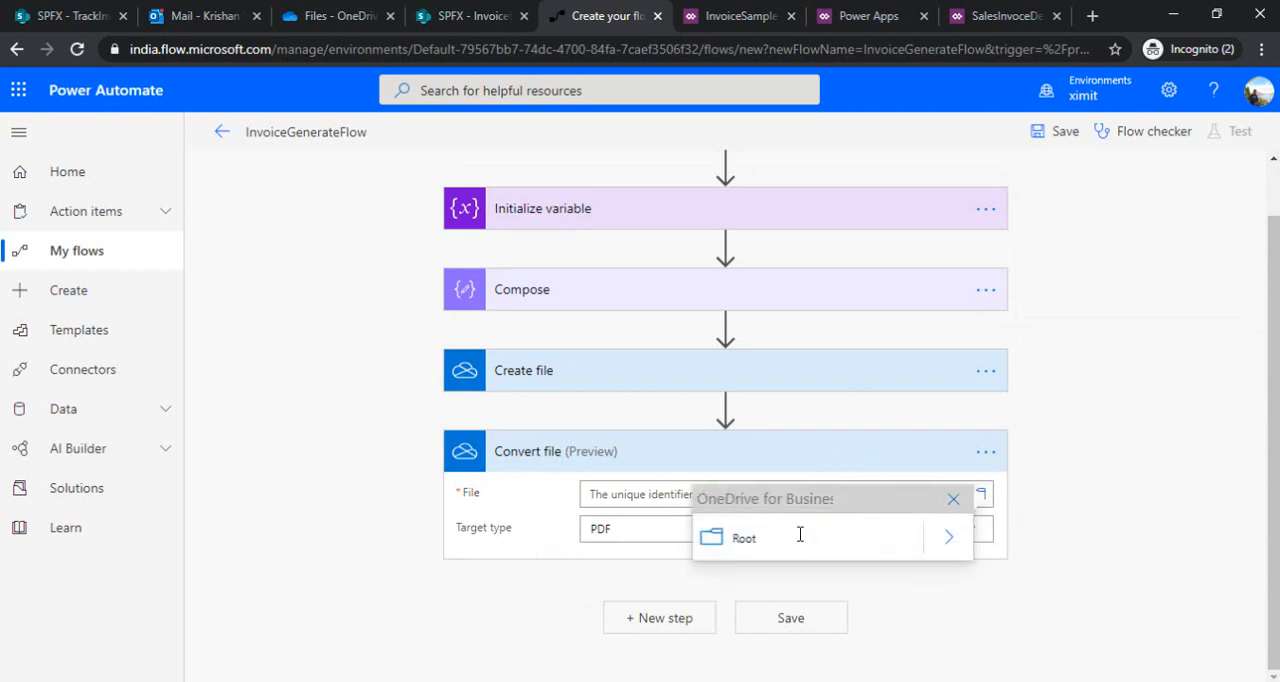
{"action": "left_click", "coordinate": [948, 534]}
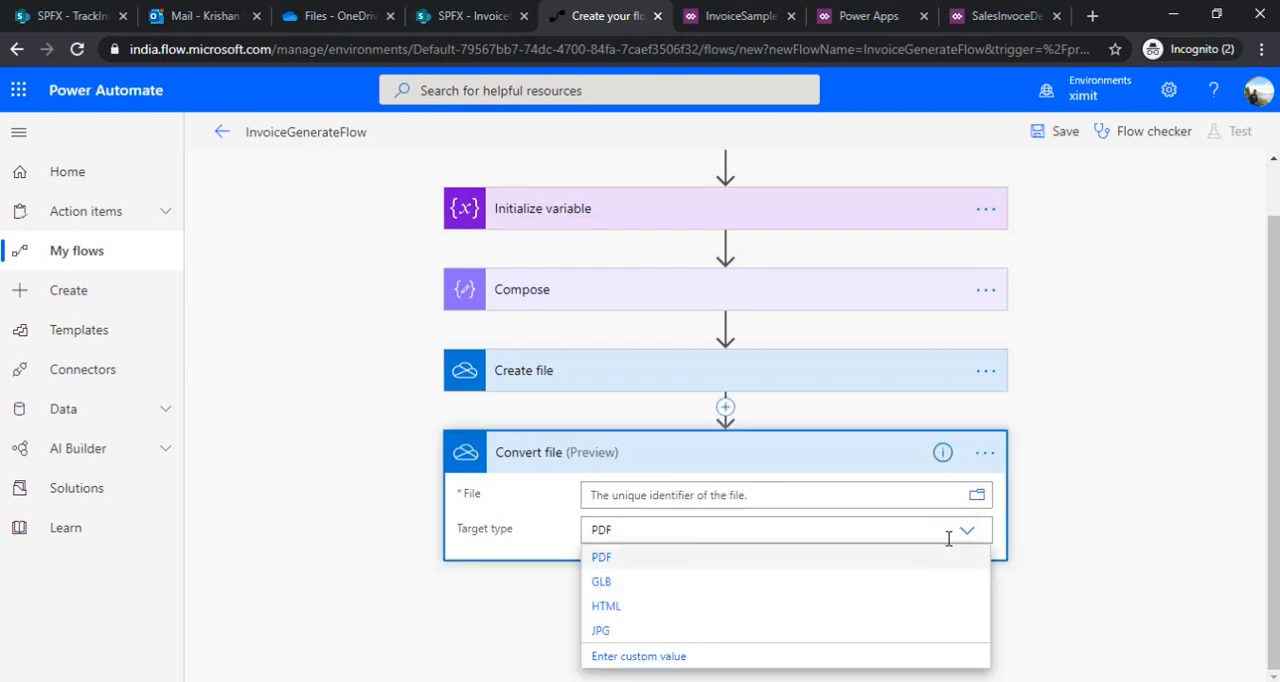
{"action": "left_click", "coordinate": [977, 495]}
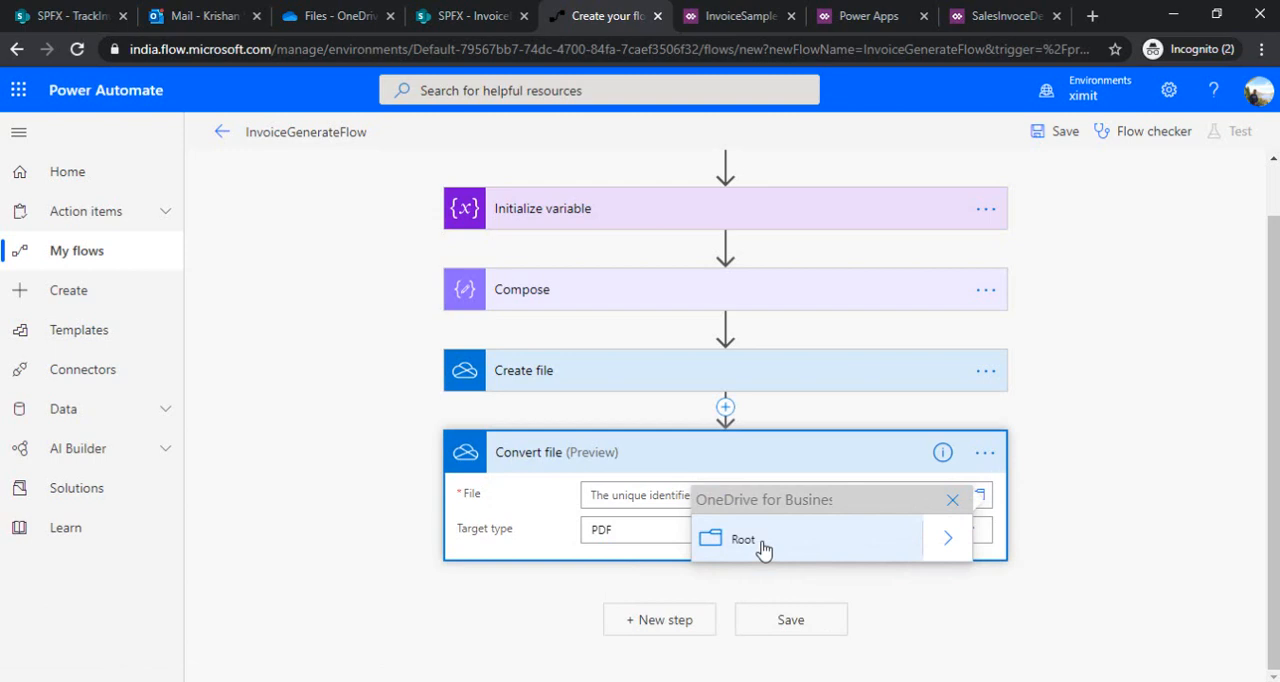
{"action": "left_click", "coordinate": [946, 540]}
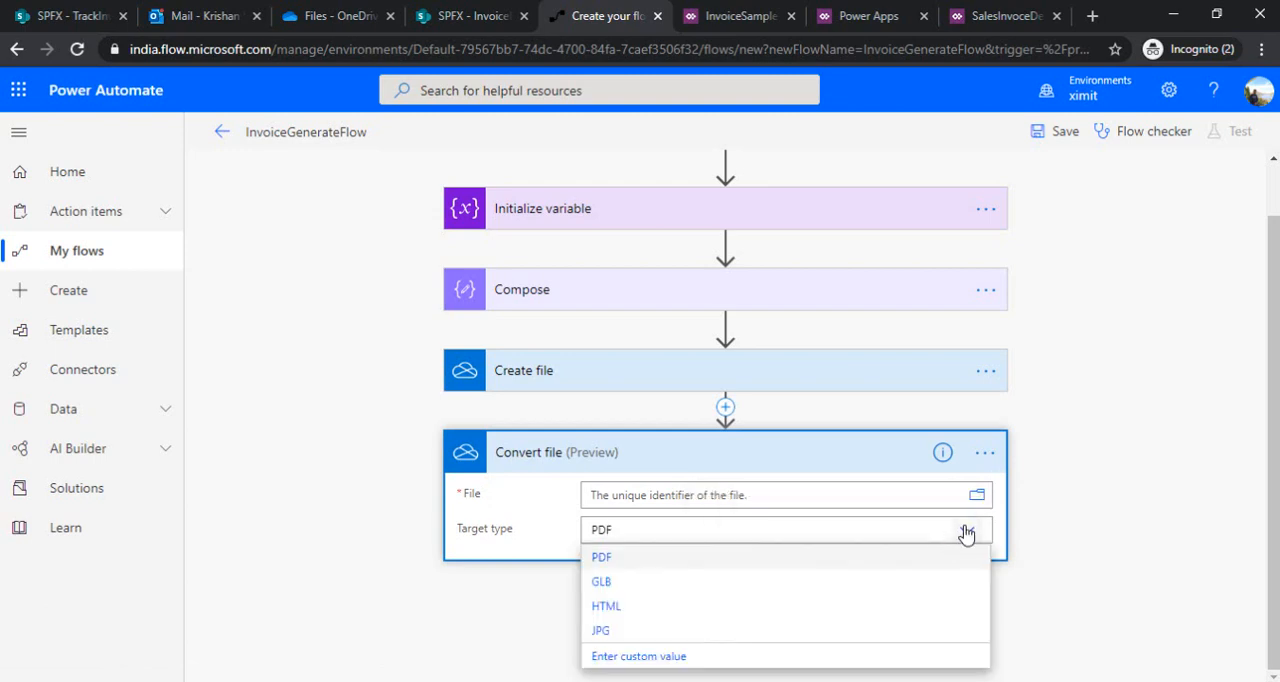
{"action": "left_click", "coordinate": [976, 495]}
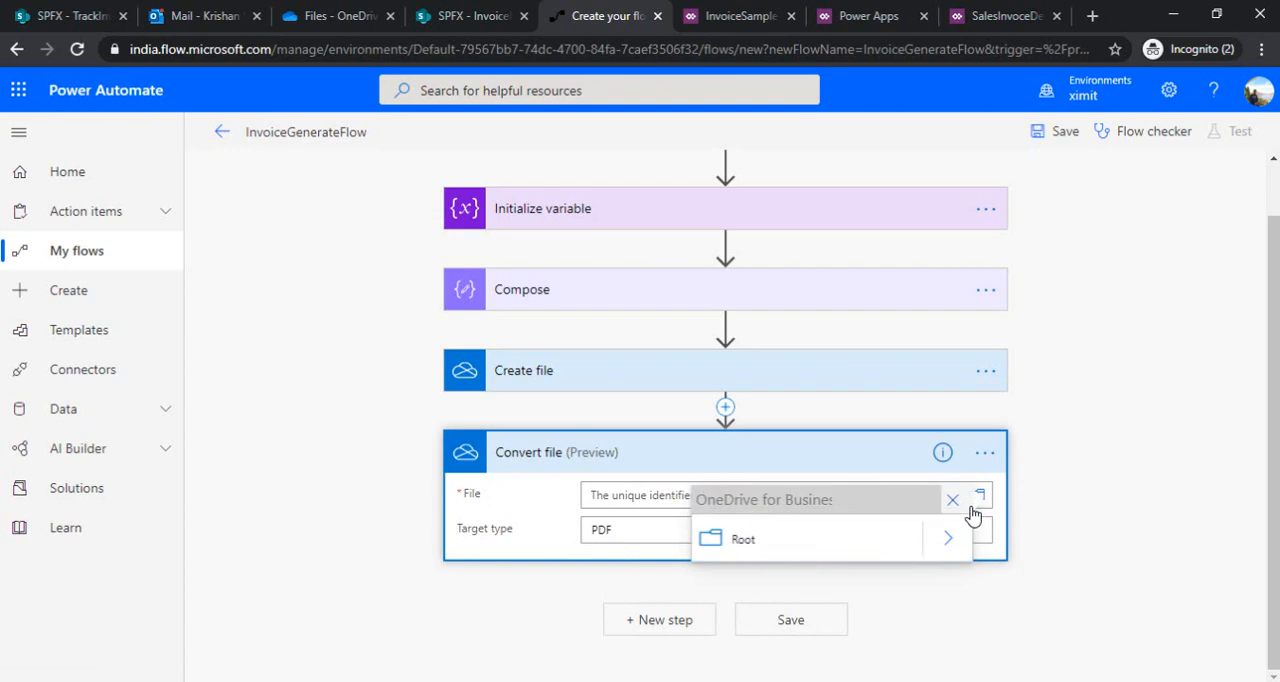
{"action": "left_click", "coordinate": [950, 541]}
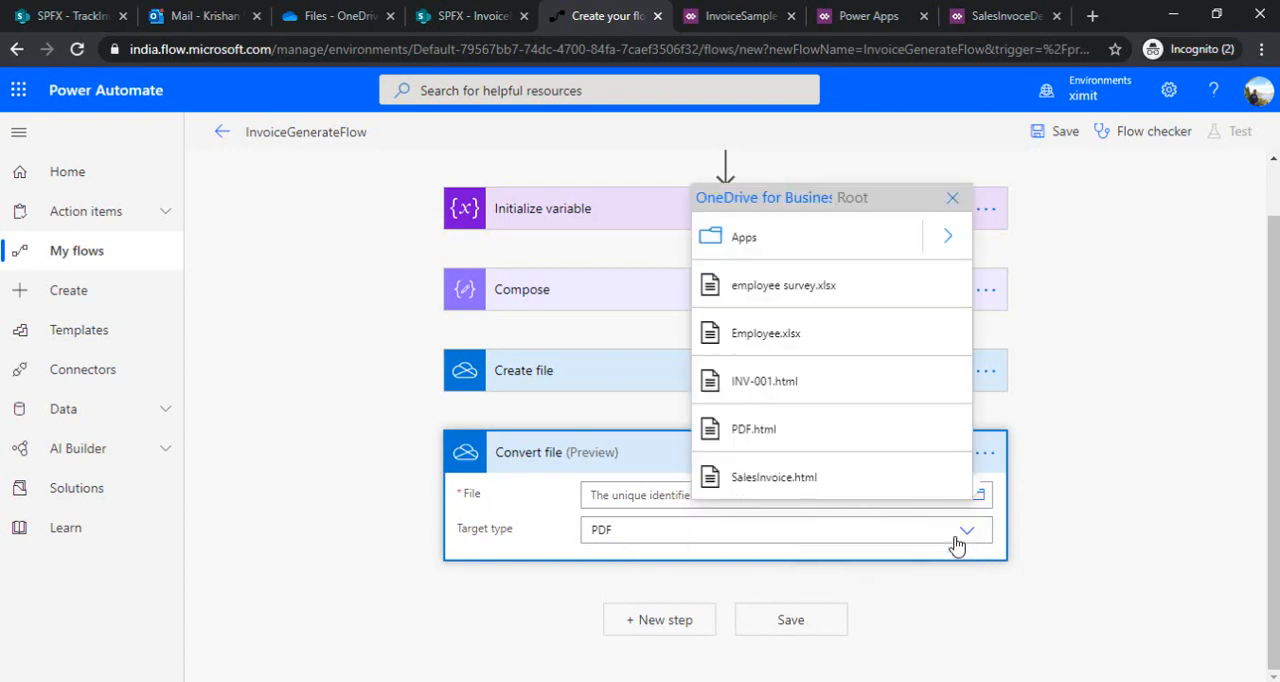
{"action": "left_click", "coordinate": [740, 486]}
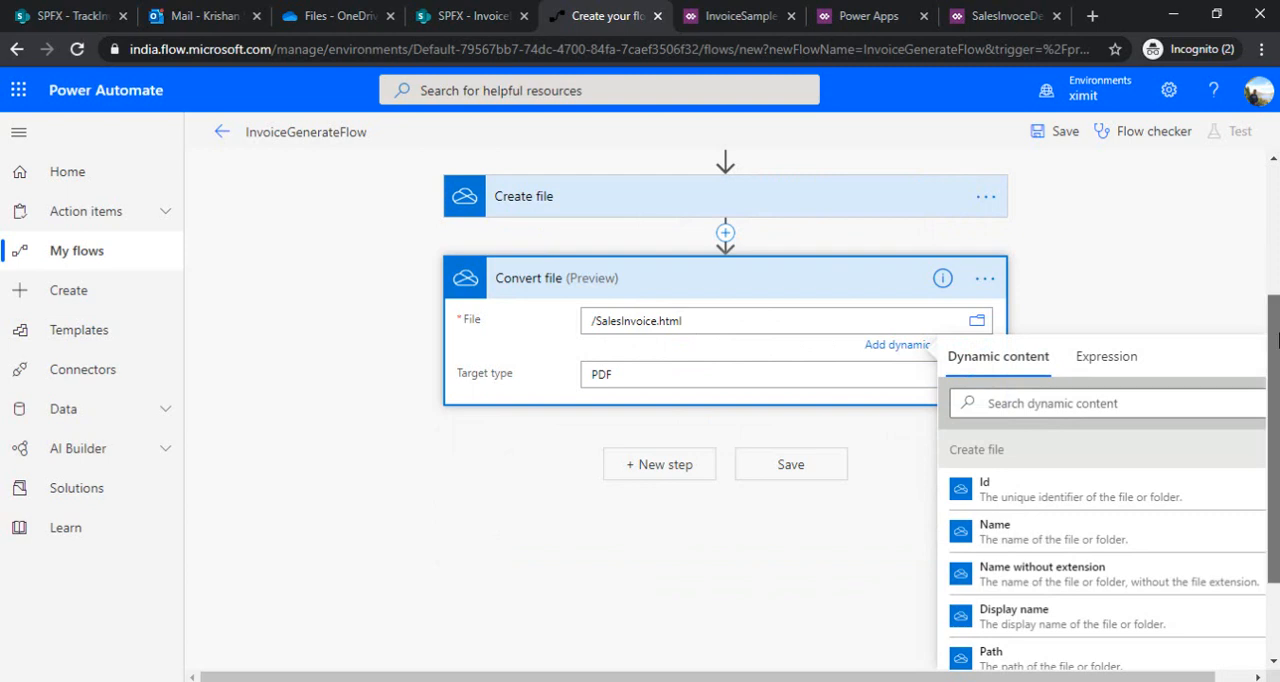
Change the file name in the Create file action to SalesInvoice.html
{"action": "scroll", "coordinate": [1255, 320], "scroll_direction": "up", "scroll_amount": 1}
{"action": "left_click", "coordinate": [893, 260]}
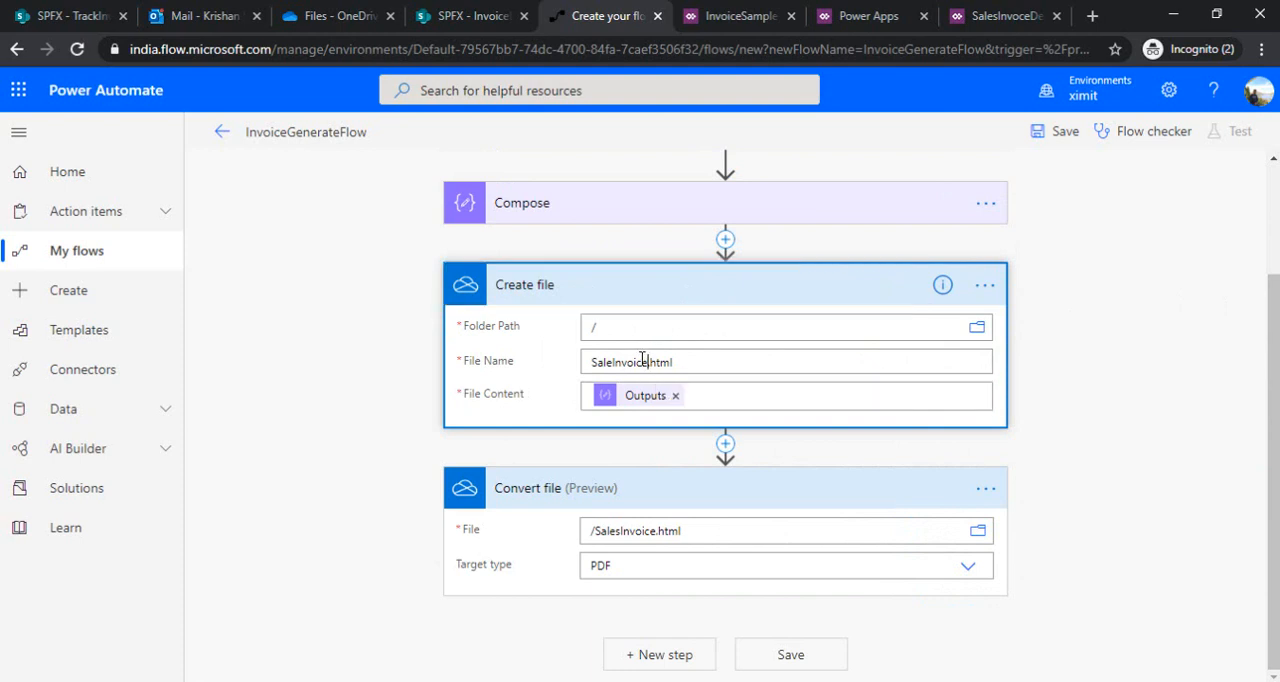
{"action": "double_click", "coordinate": [646, 361]}
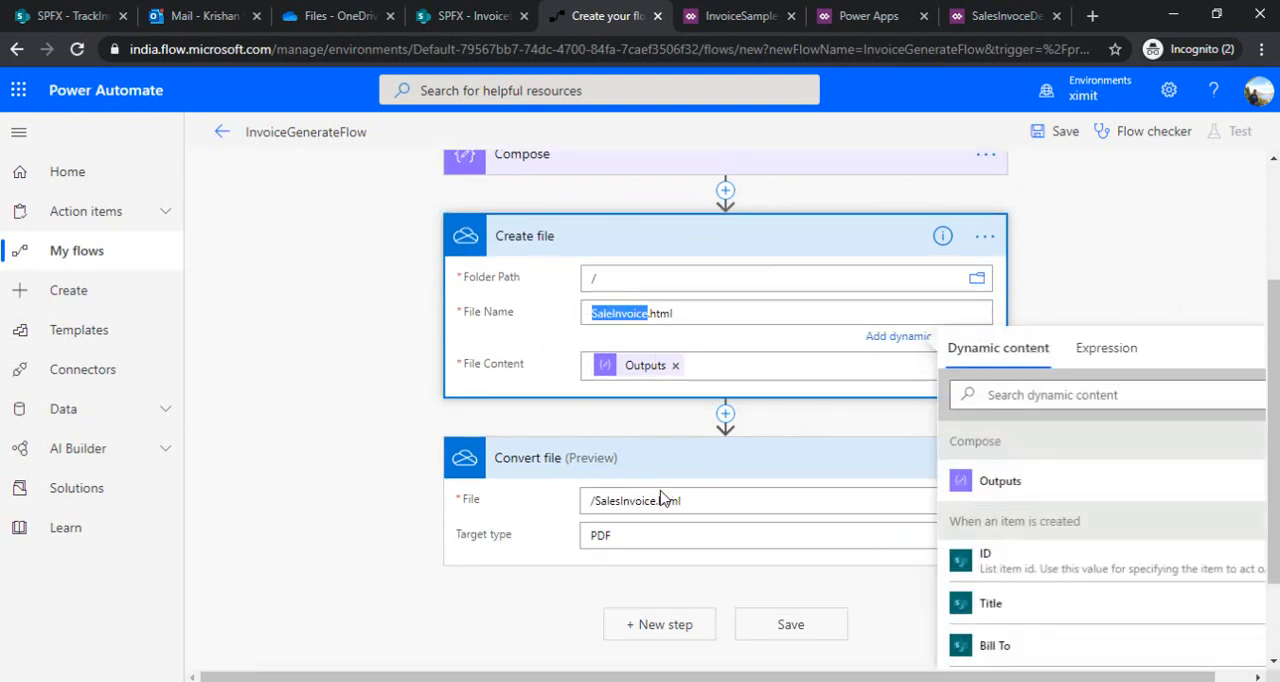
{"action": "left_click", "coordinate": [645, 316]}
{"action": "type", "text": "s"}
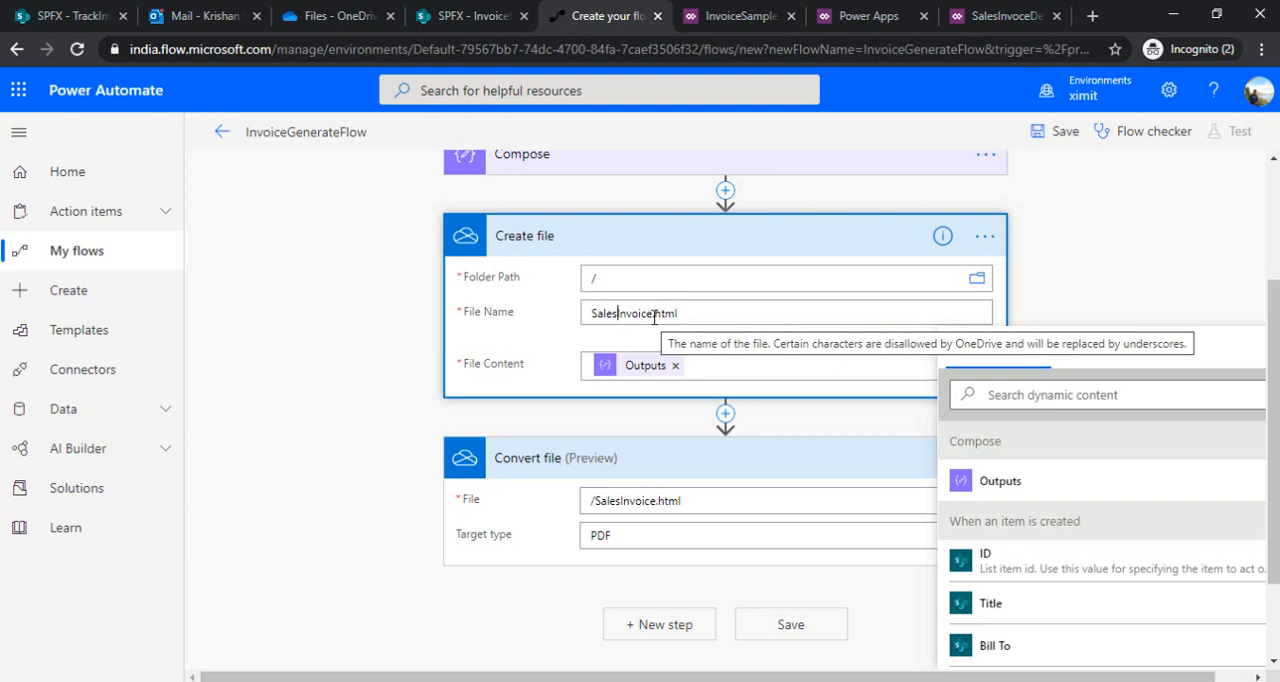
{"action": "left_click", "coordinate": [626, 575]}
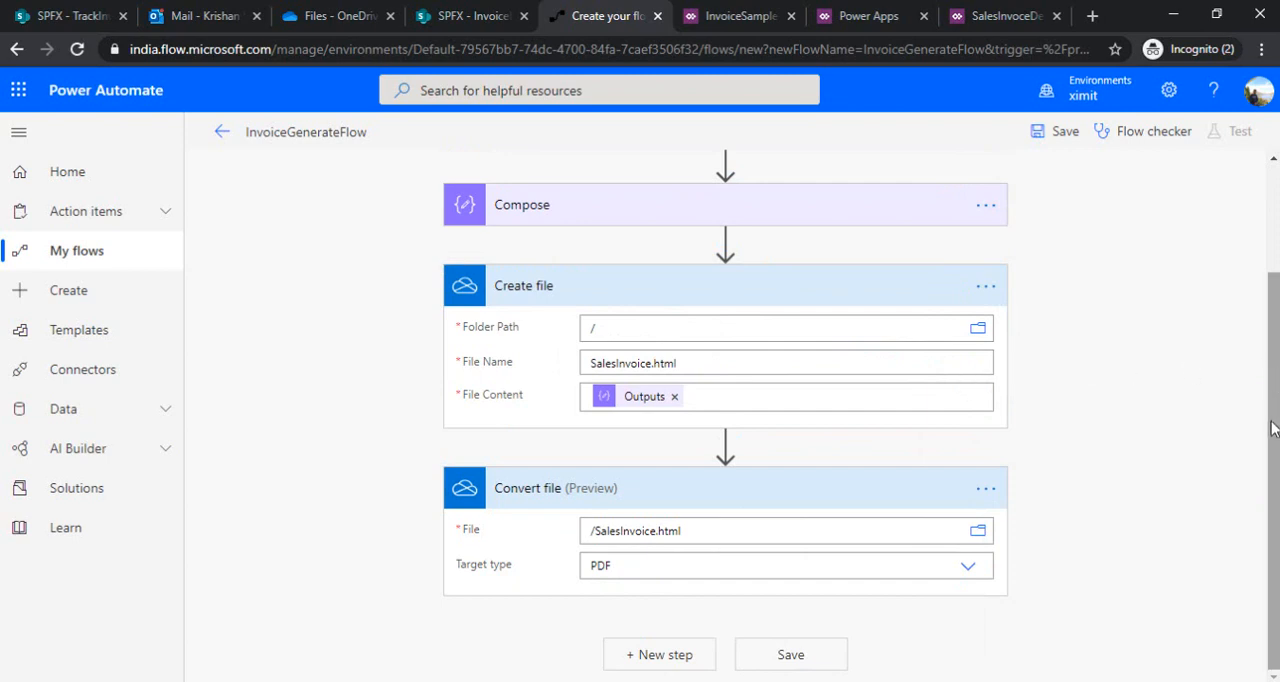
Add an Office 365 Outlook Send an email (V2) action after the Convert file action
{"action": "left_click", "coordinate": [655, 655]}
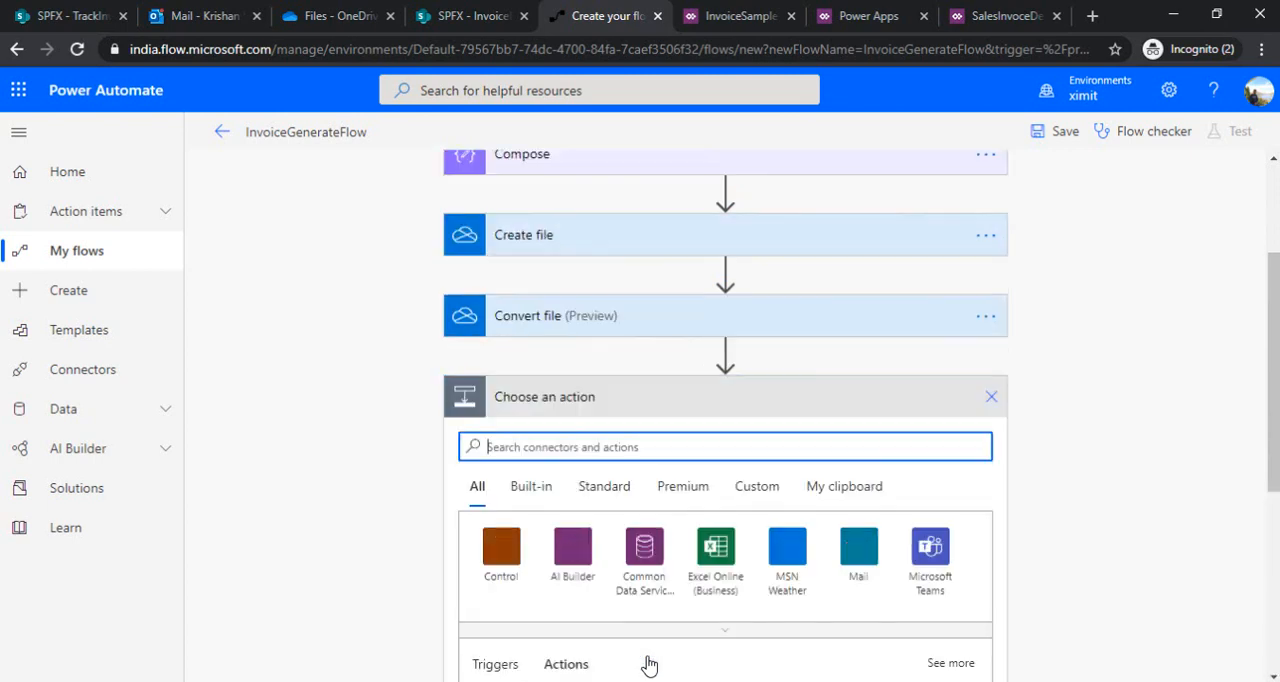
{"action": "type", "text": "se"}
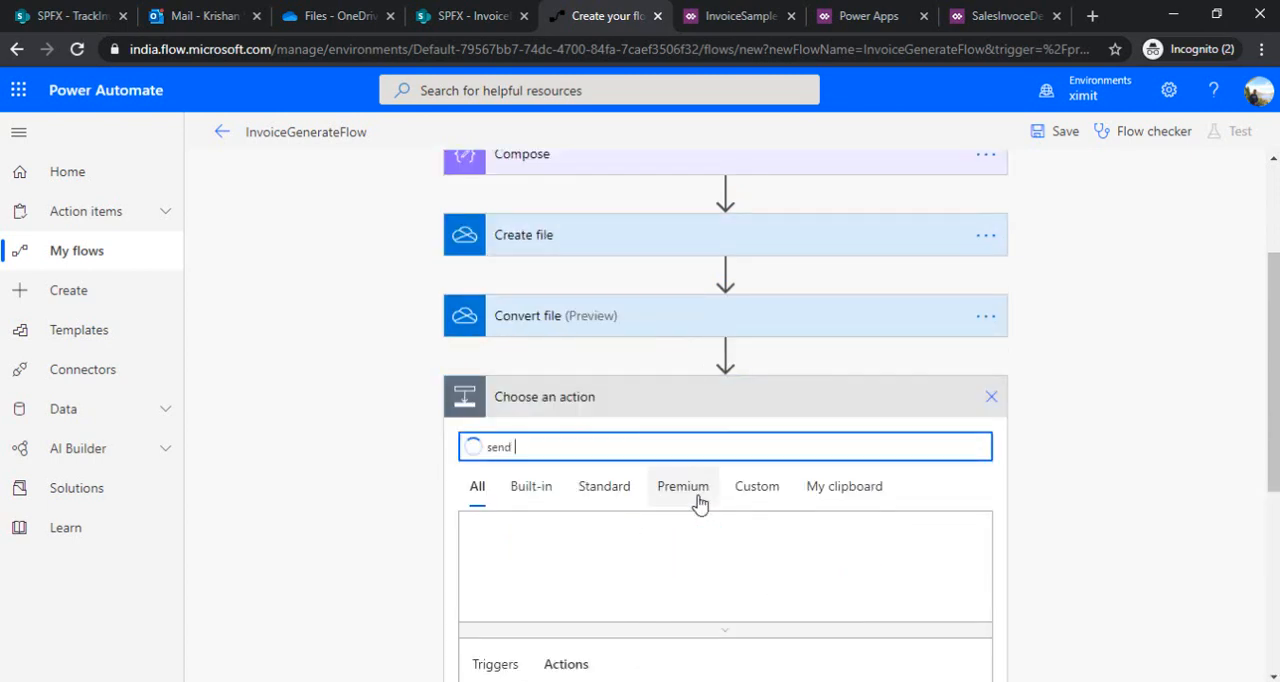
{"action": "type", "text": "nd "}
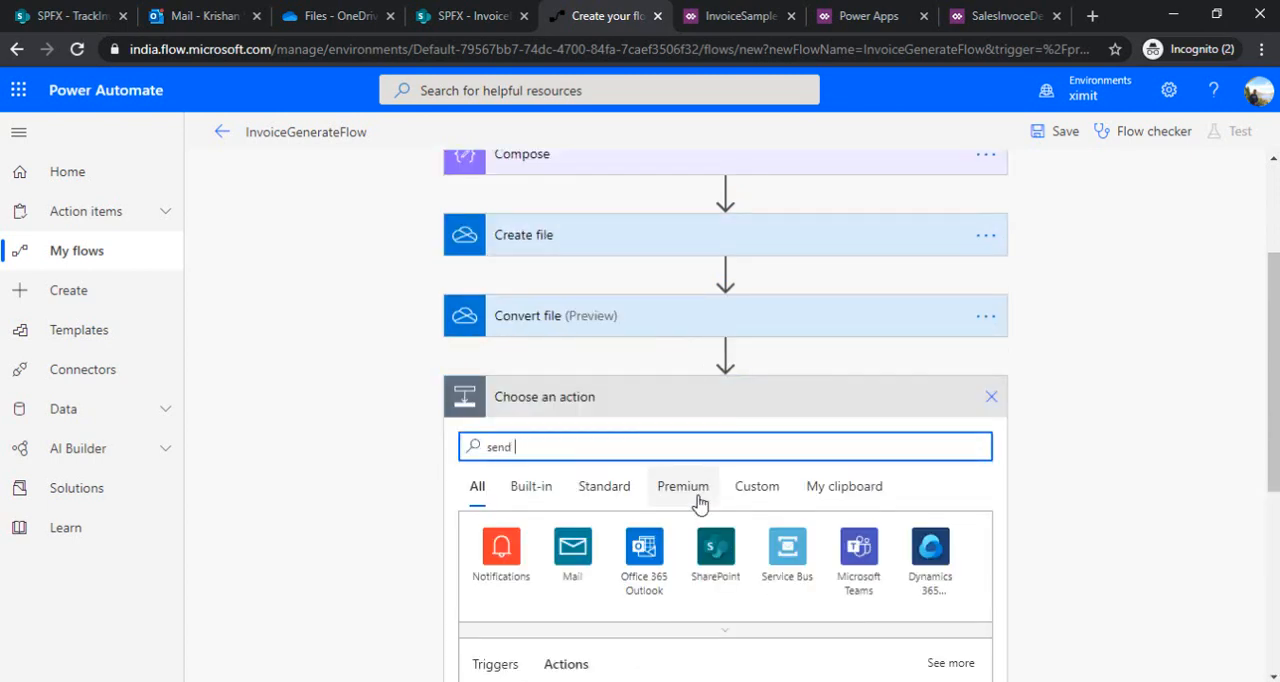
{"action": "type", "text": "em"}
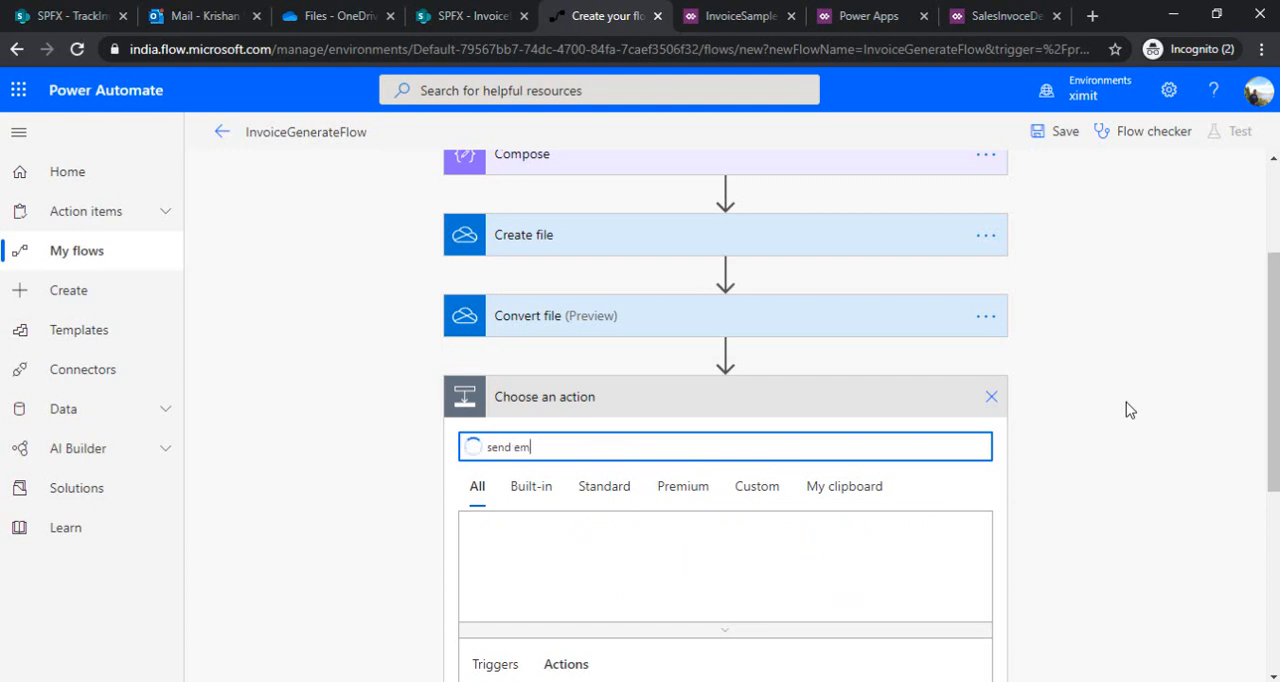
{"action": "left_click_drag", "start_coordinate": [1275, 355], "coordinate": [1275, 479]}
{"action": "left_click", "coordinate": [590, 492]}
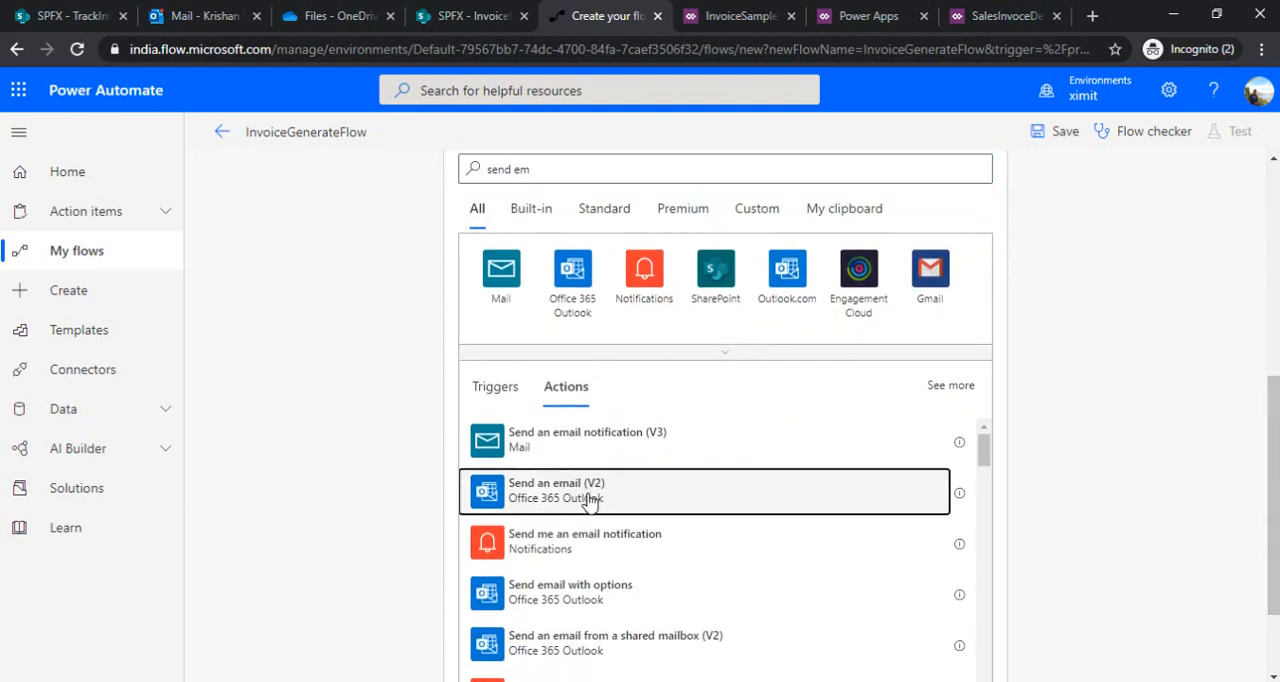
Set the email's recipient to the suggested person matching the recipient's name
{"action": "left_click", "coordinate": [687, 422]}
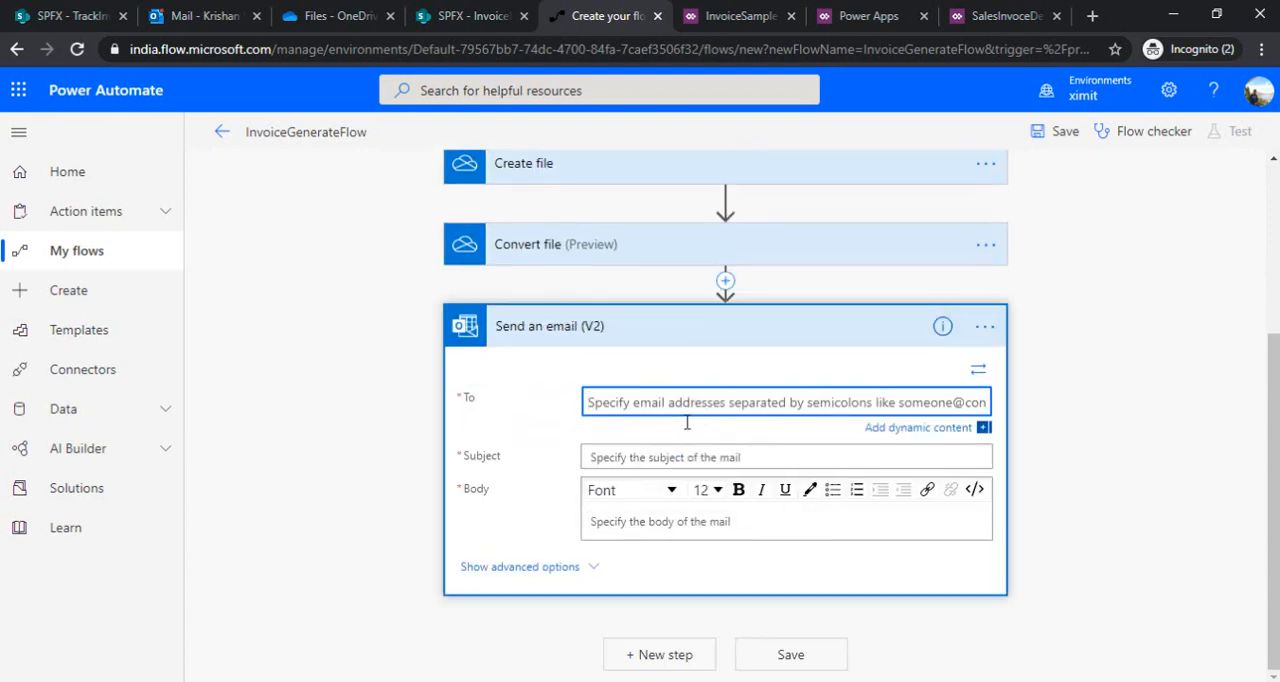
{"action": "type", "text": "Krishan"}
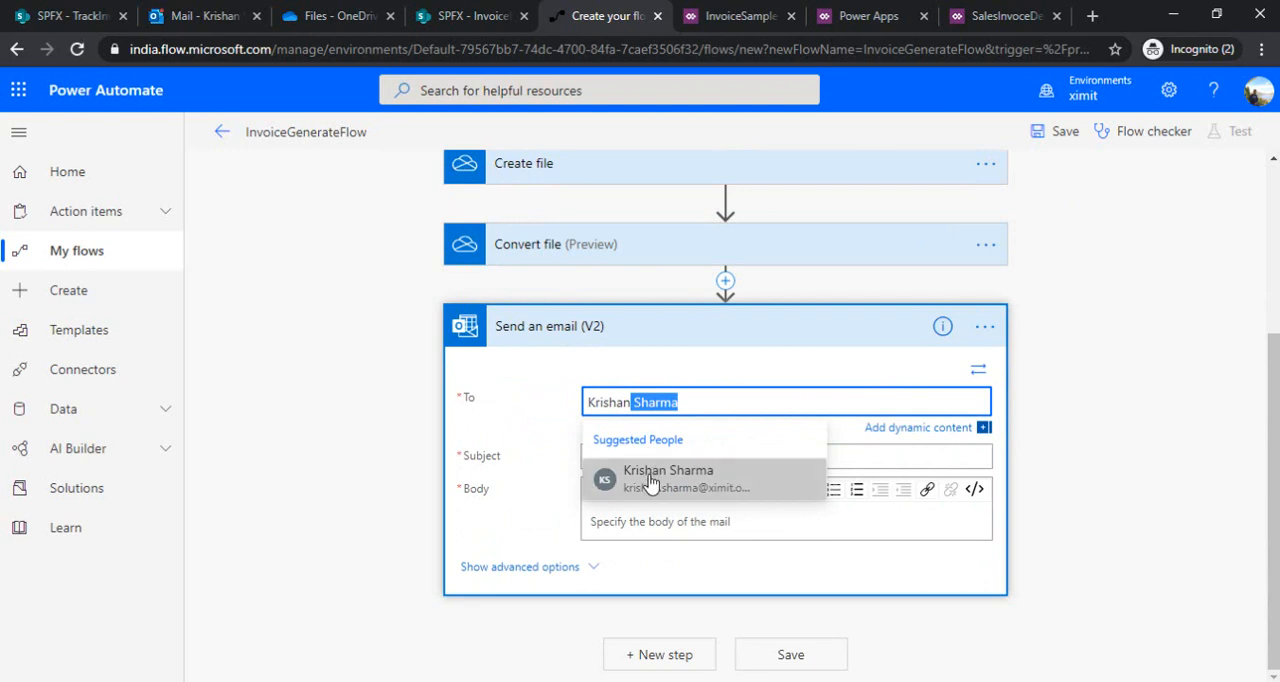
{"action": "left_click", "coordinate": [655, 480]}
Set the email subject to "Invoice ready - " followed by the Title dynamic value from the created item
{"action": "left_click", "coordinate": [687, 460]}
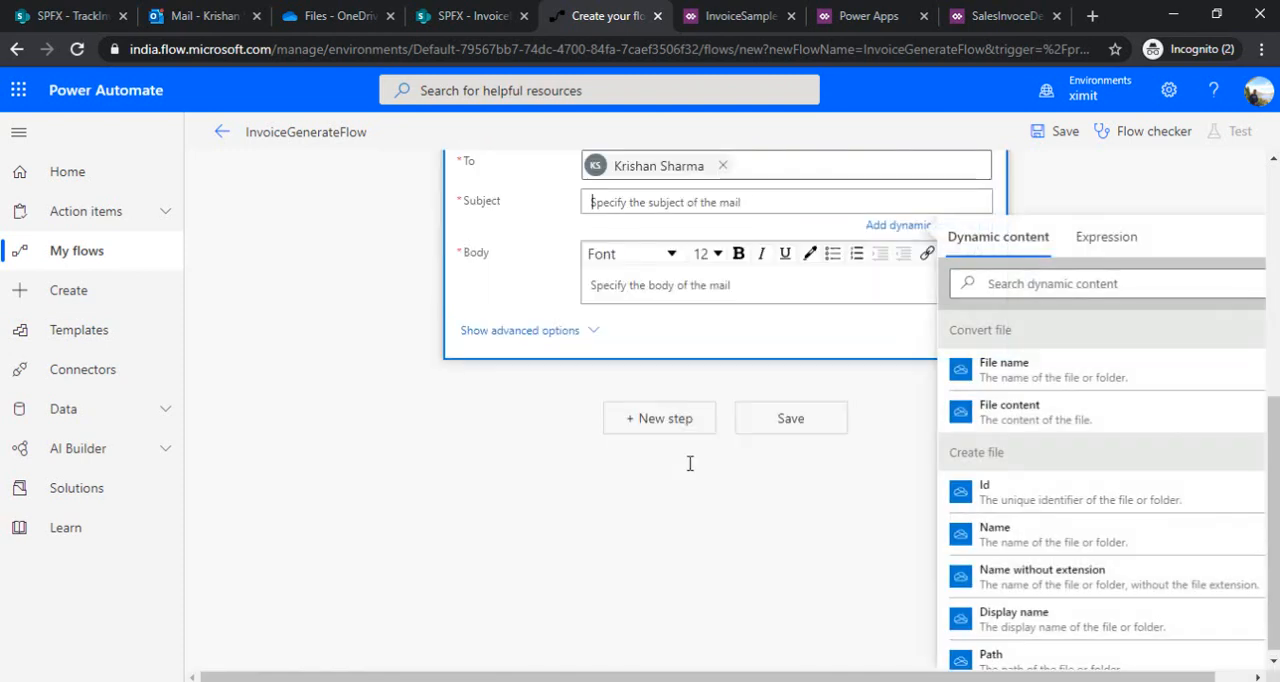
{"action": "type", "text": "Invoice read"}
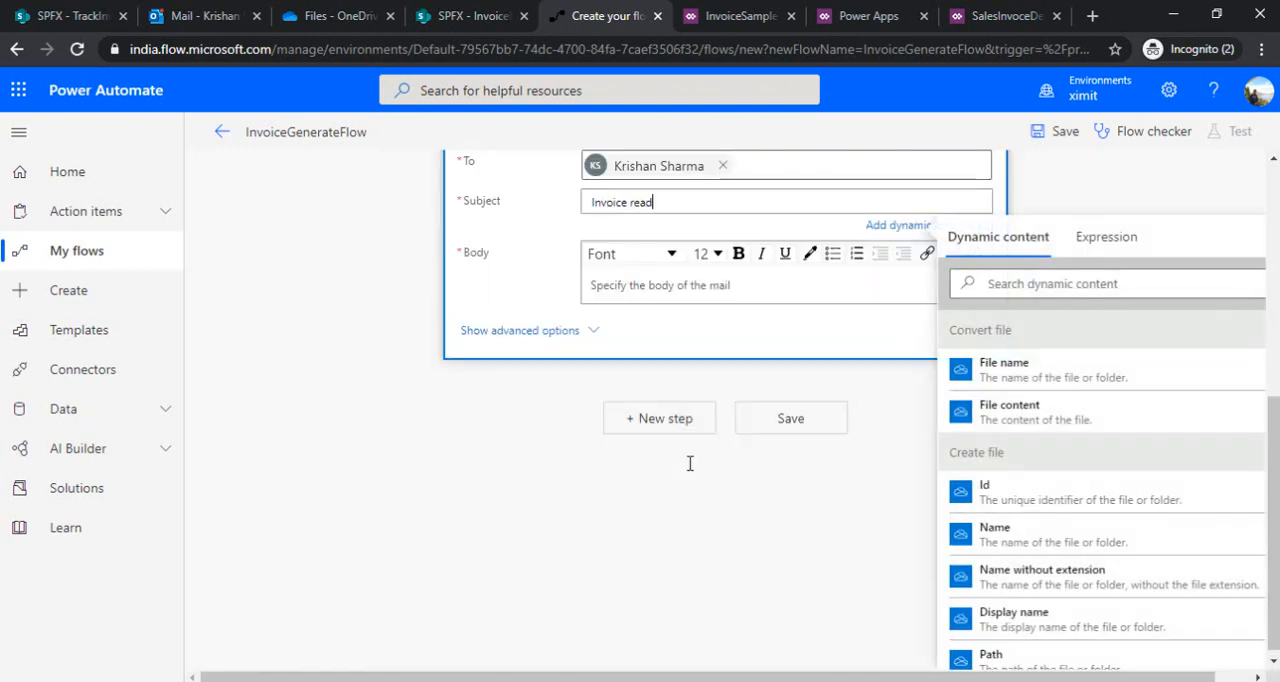
{"action": "type", "text": "y -"}
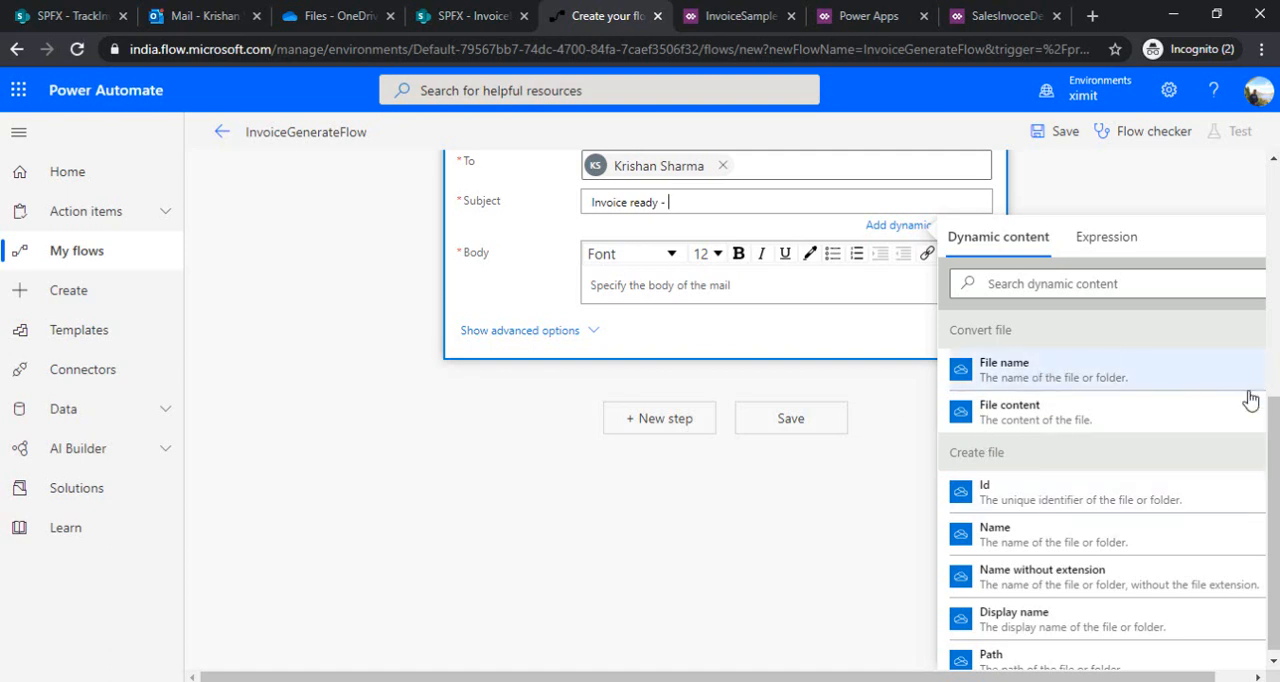
{"action": "left_click", "coordinate": [1140, 282]}
{"action": "type", "text": "ti"}
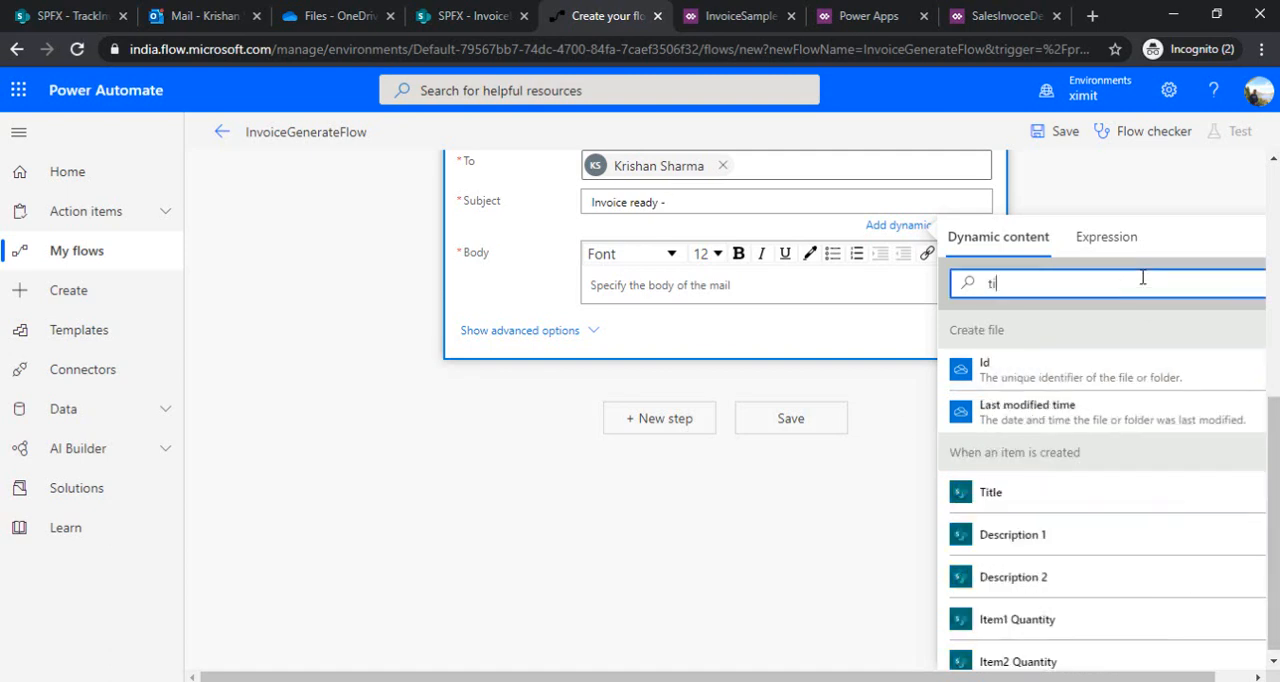
{"action": "type", "text": "el"}
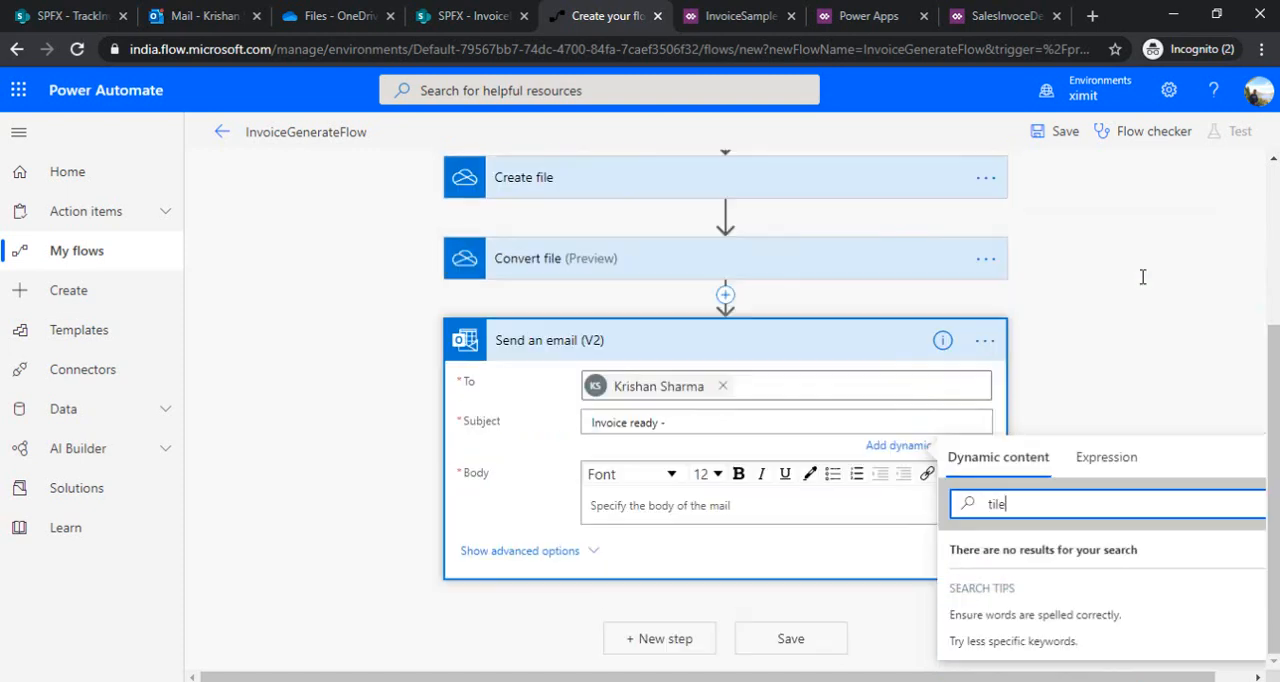
{"action": "key", "text": "BackSpace"}
{"action": "key", "text": "BackSpace"}
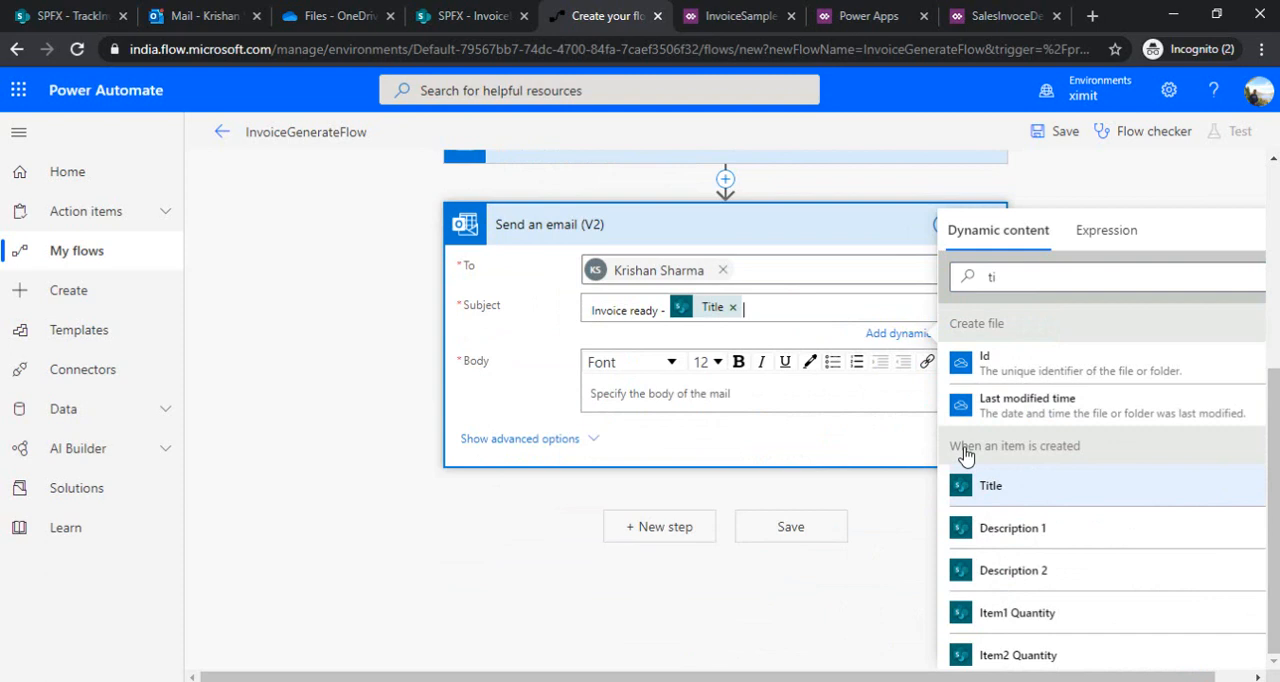
Enter "PFA invoice" as the email body
{"action": "left_click", "coordinate": [594, 393]}
{"action": "type", "text": "PFA"}
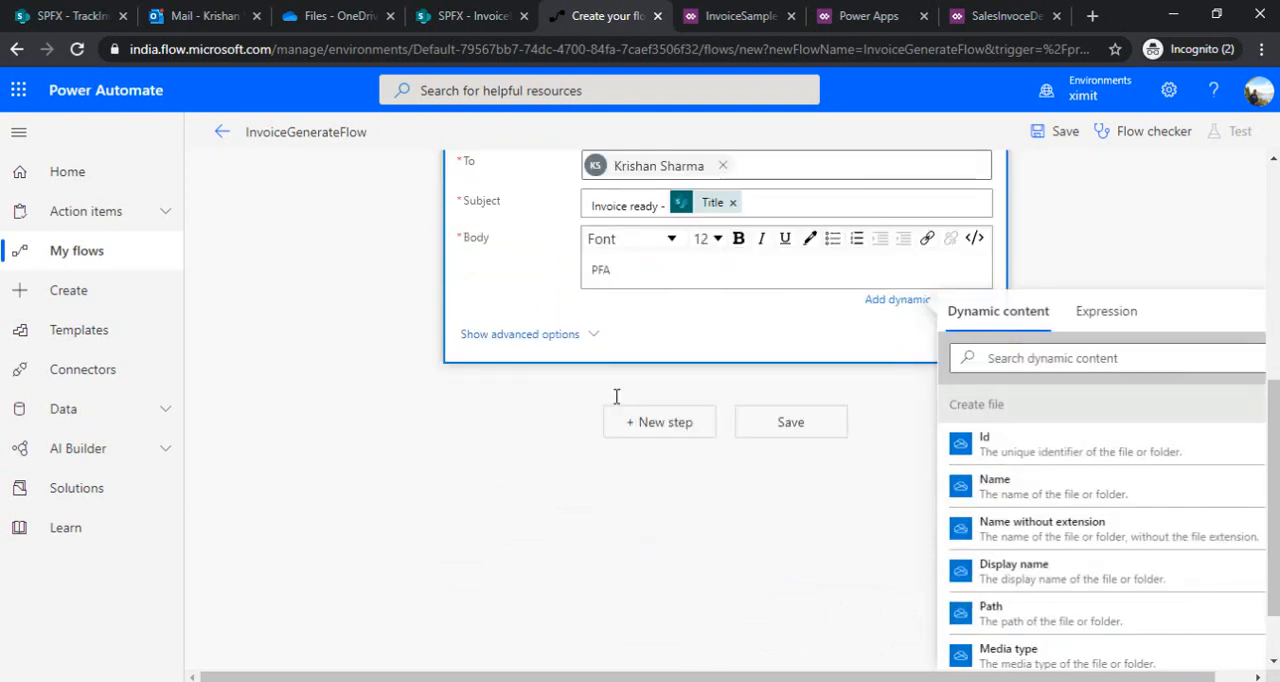
{"action": "type", "text": " invoice"}
Attach the converted file to the email, using Convert file's File name as attachment name and File content as attachment content
{"action": "left_click", "coordinate": [548, 336]}
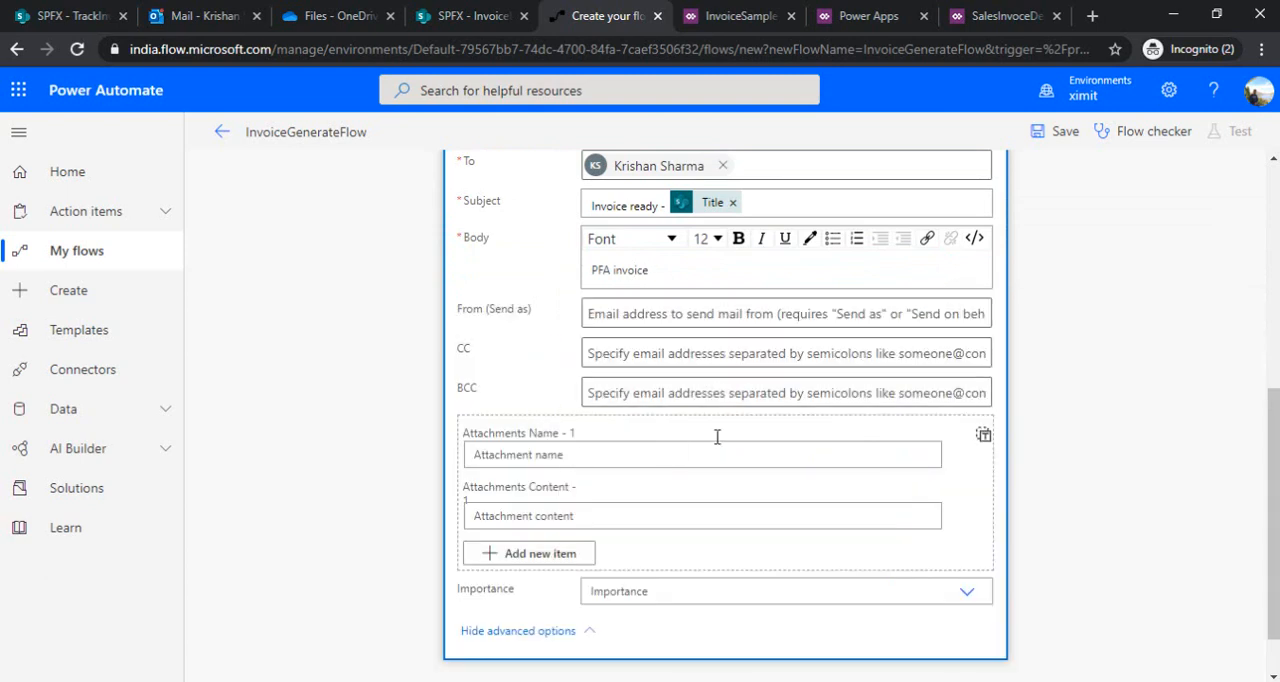
{"action": "left_click", "coordinate": [654, 457]}
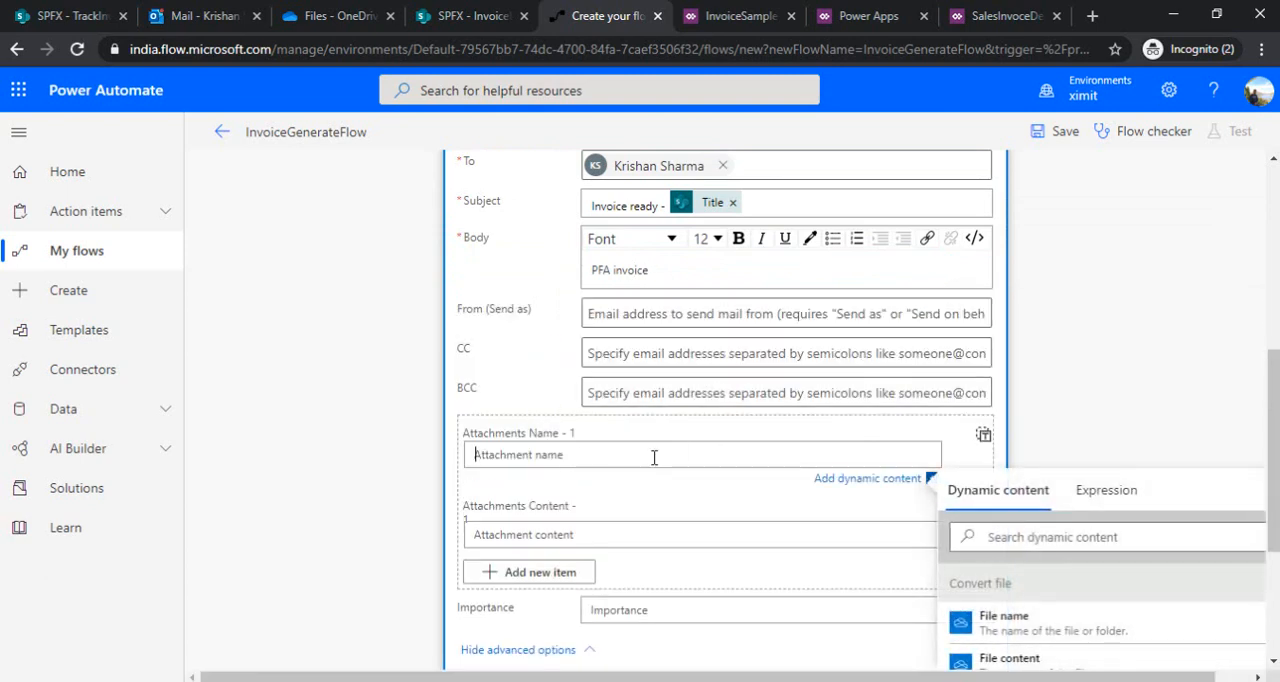
{"action": "scroll", "coordinate": [1277, 447], "scroll_direction": "down", "scroll_amount": 1}
{"action": "left_click_drag", "start_coordinate": [1278, 449], "coordinate": [1278, 458]}
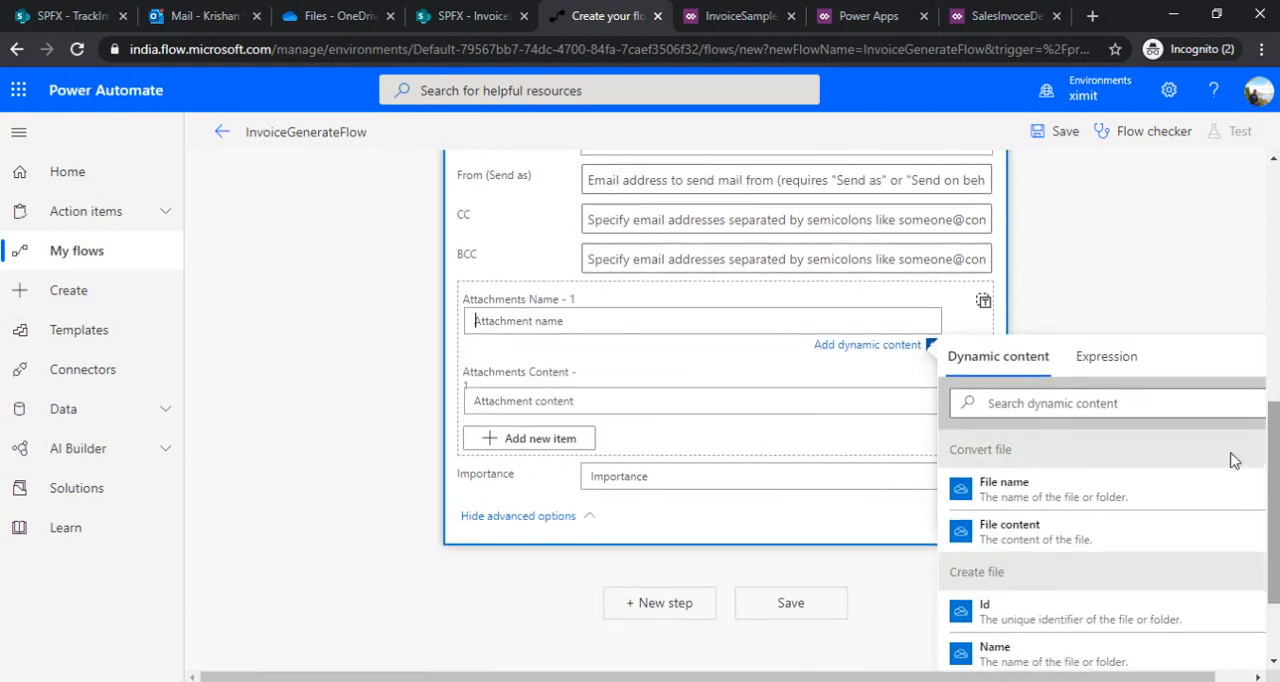
{"action": "left_click", "coordinate": [1008, 490]}
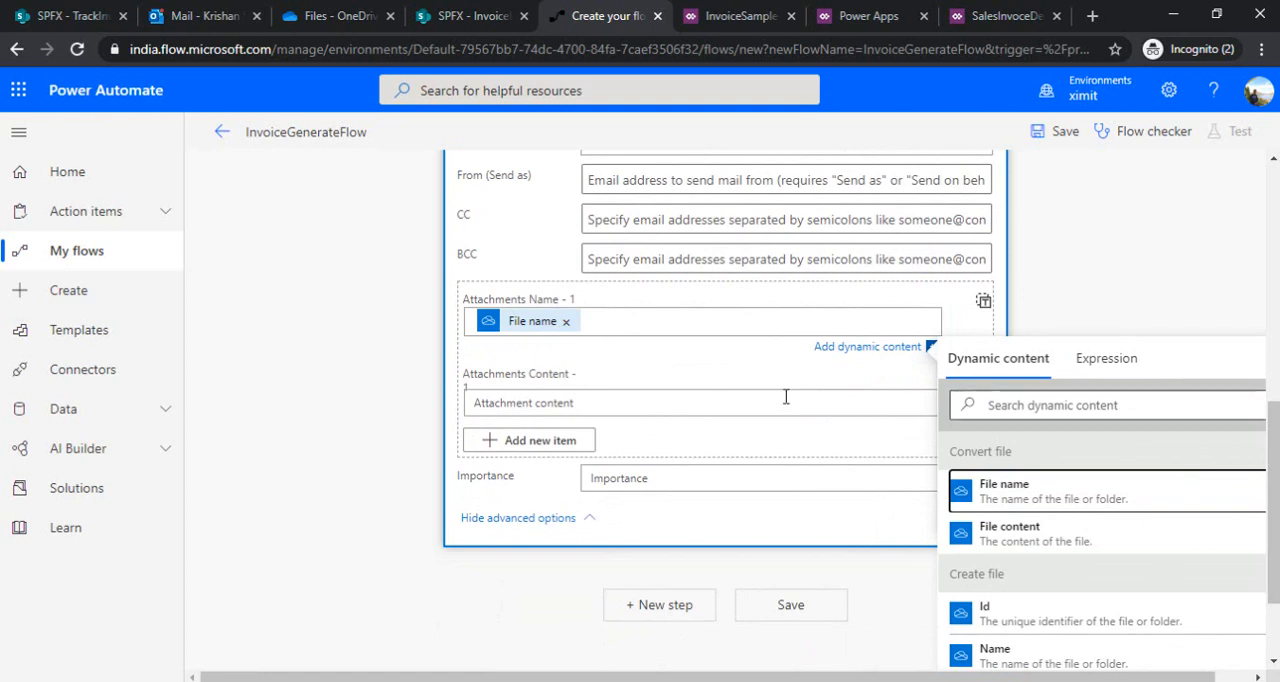
{"action": "left_click", "coordinate": [605, 403]}
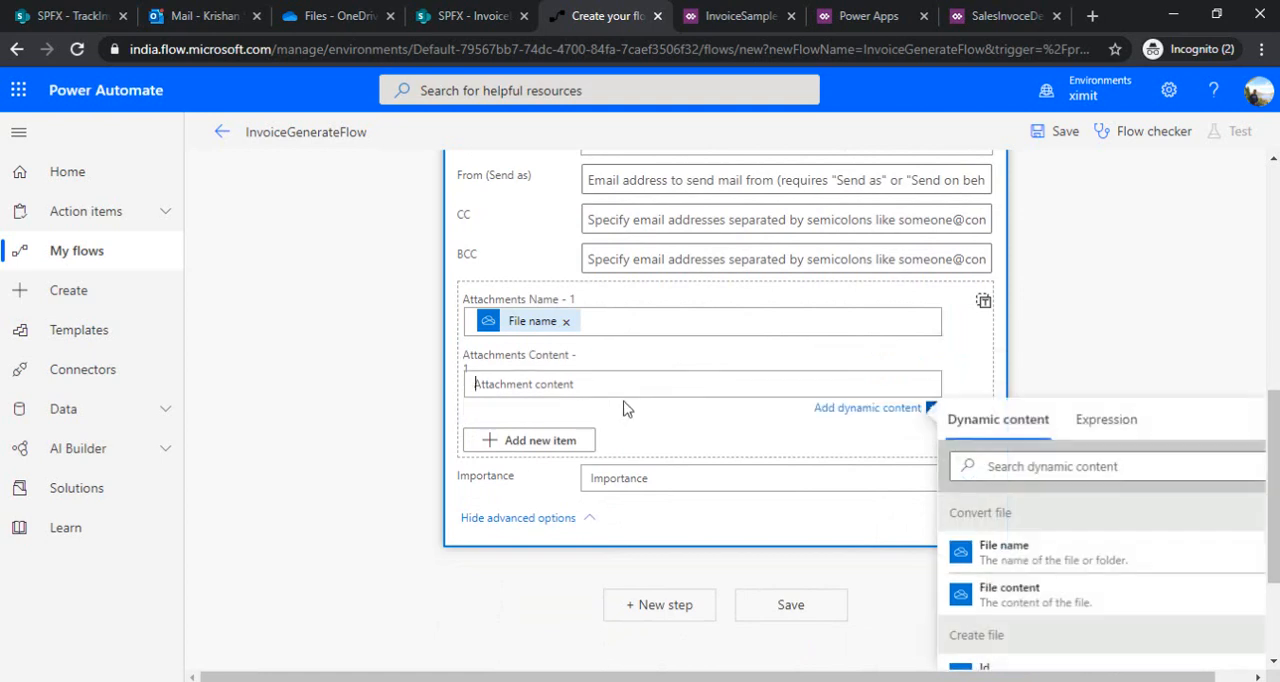
{"action": "left_click", "coordinate": [1006, 598]}
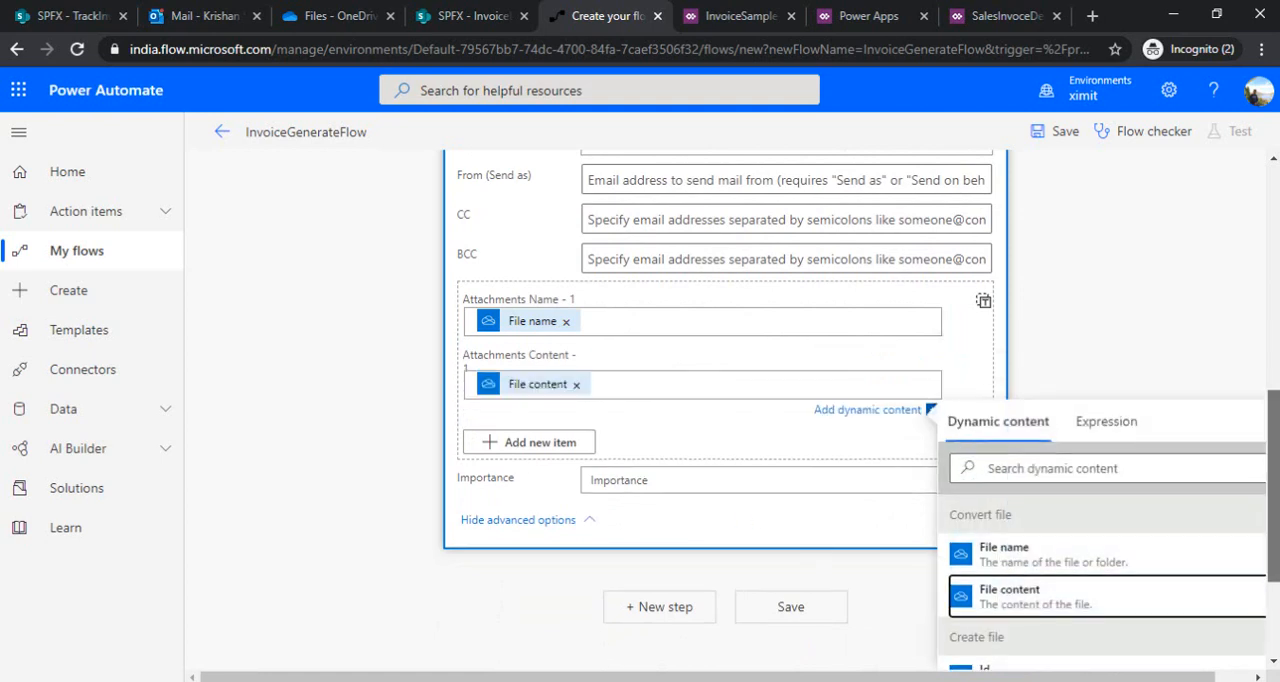
Save InvoiceGenerateFlow and switch to the Sales Invoice app in Power Apps
{"action": "scroll", "coordinate": [839, 484], "scroll_direction": "up", "scroll_amount": 10}
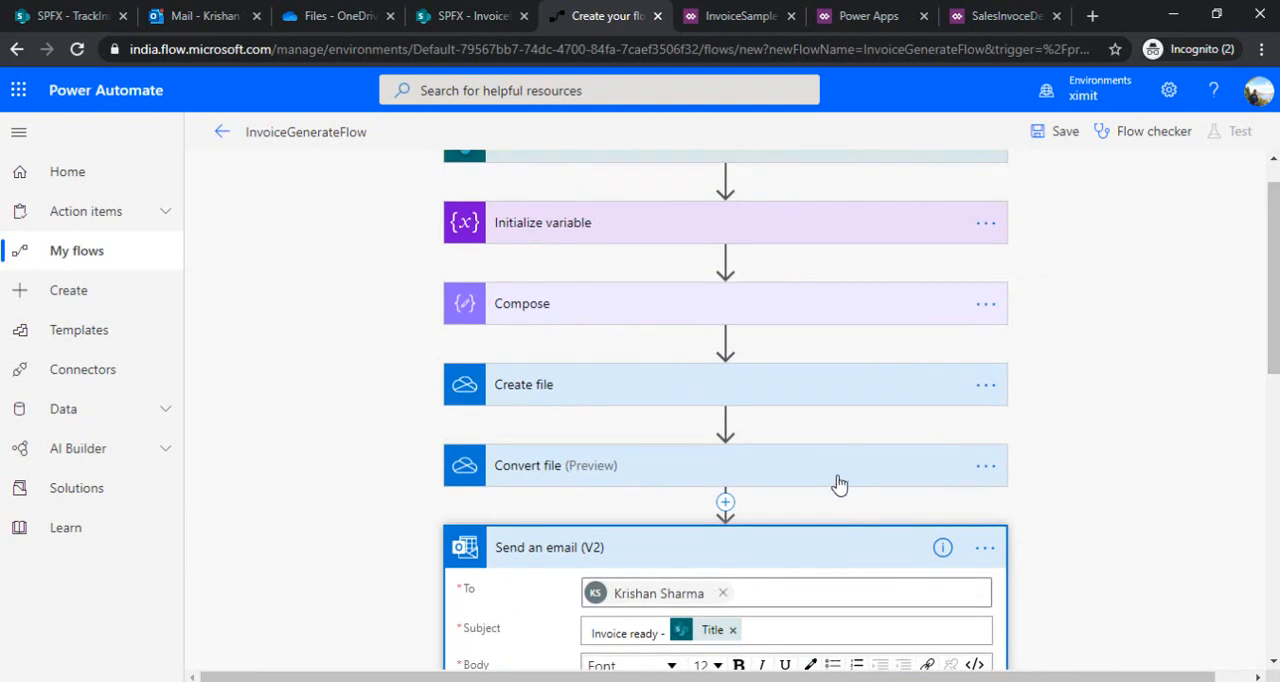
{"action": "left_click", "coordinate": [820, 553]}
{"action": "left_click", "coordinate": [1058, 133]}
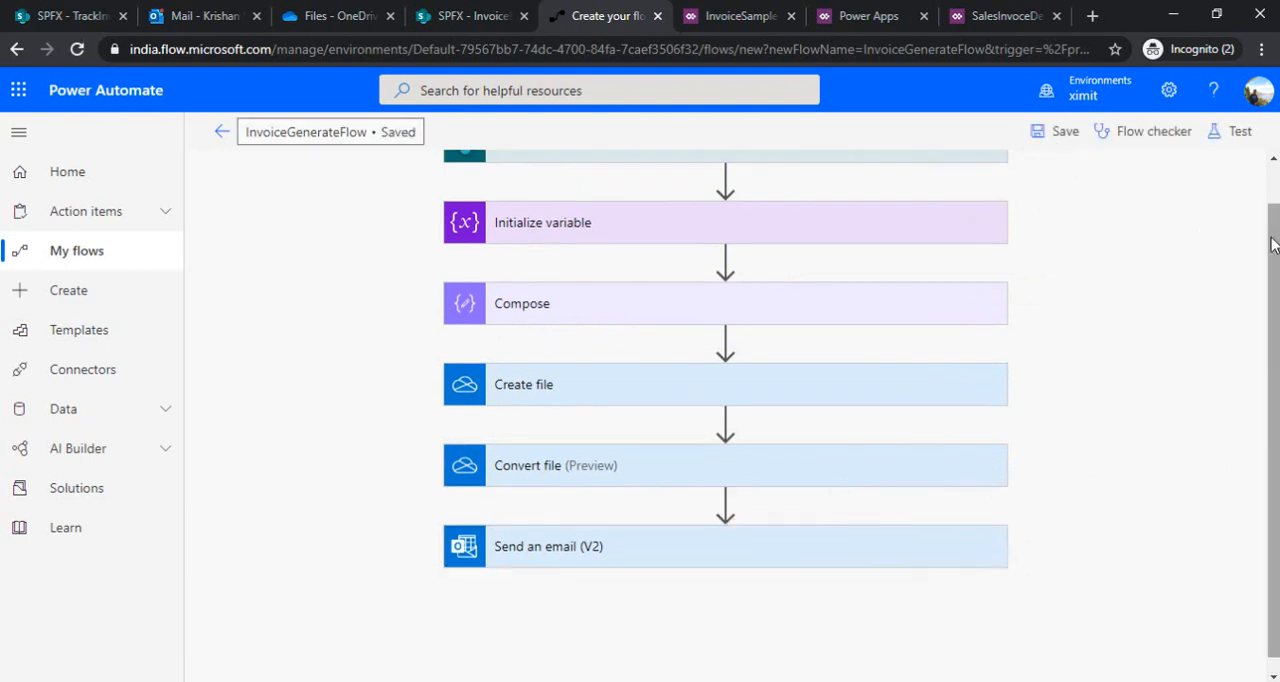
{"action": "left_click_drag", "start_coordinate": [1273, 290], "coordinate": [1273, 245]}
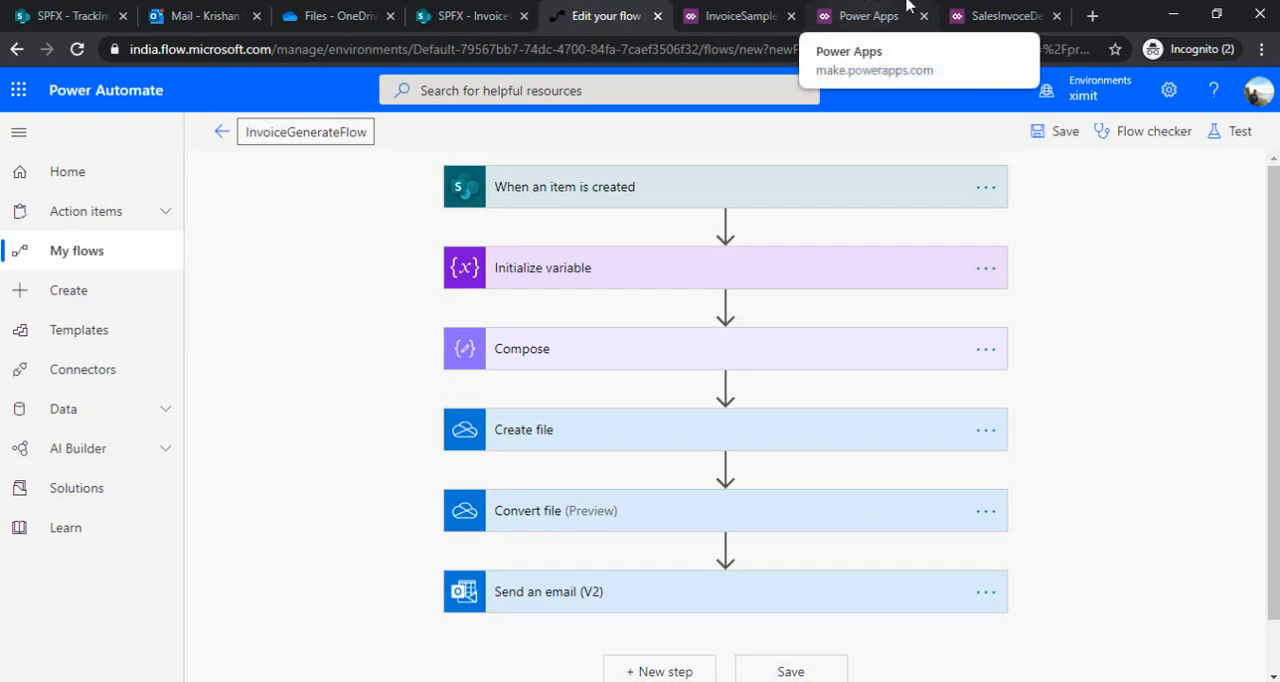
{"action": "left_click", "coordinate": [1000, 16]}
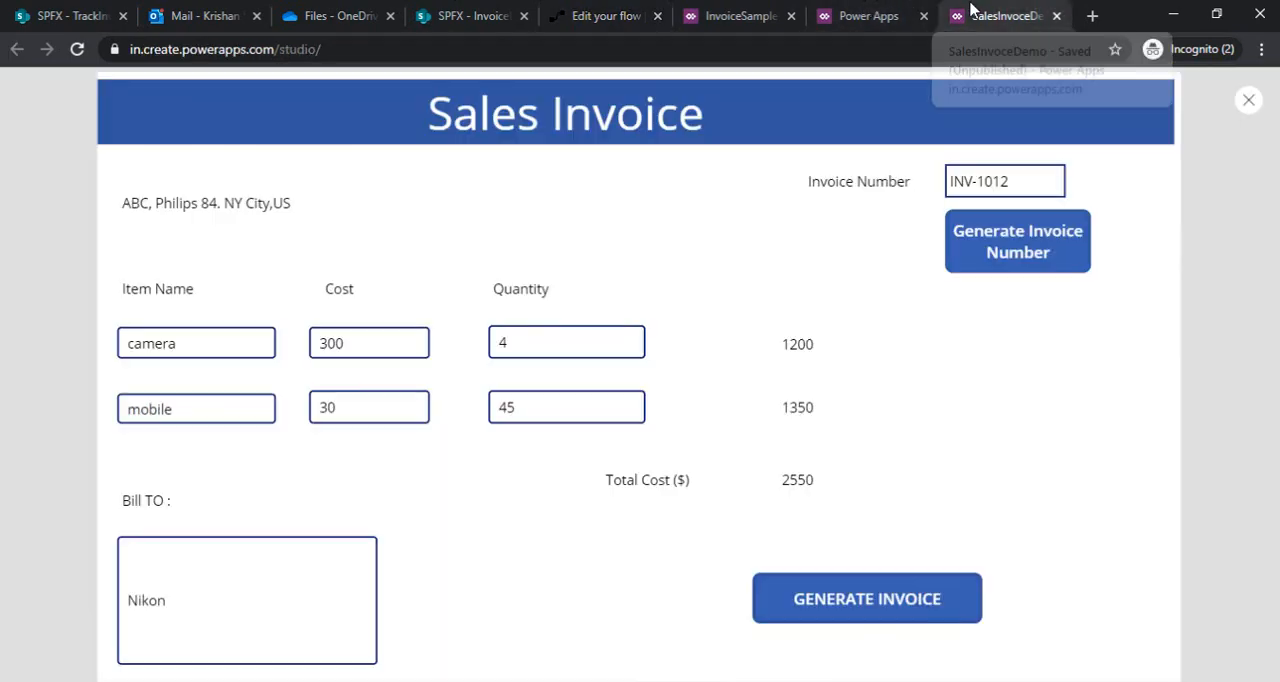
Exit the app preview, then save and publish this version of SalesInvoceDemo
{"action": "left_click", "coordinate": [1248, 100]}
{"action": "left_click", "coordinate": [932, 12]}
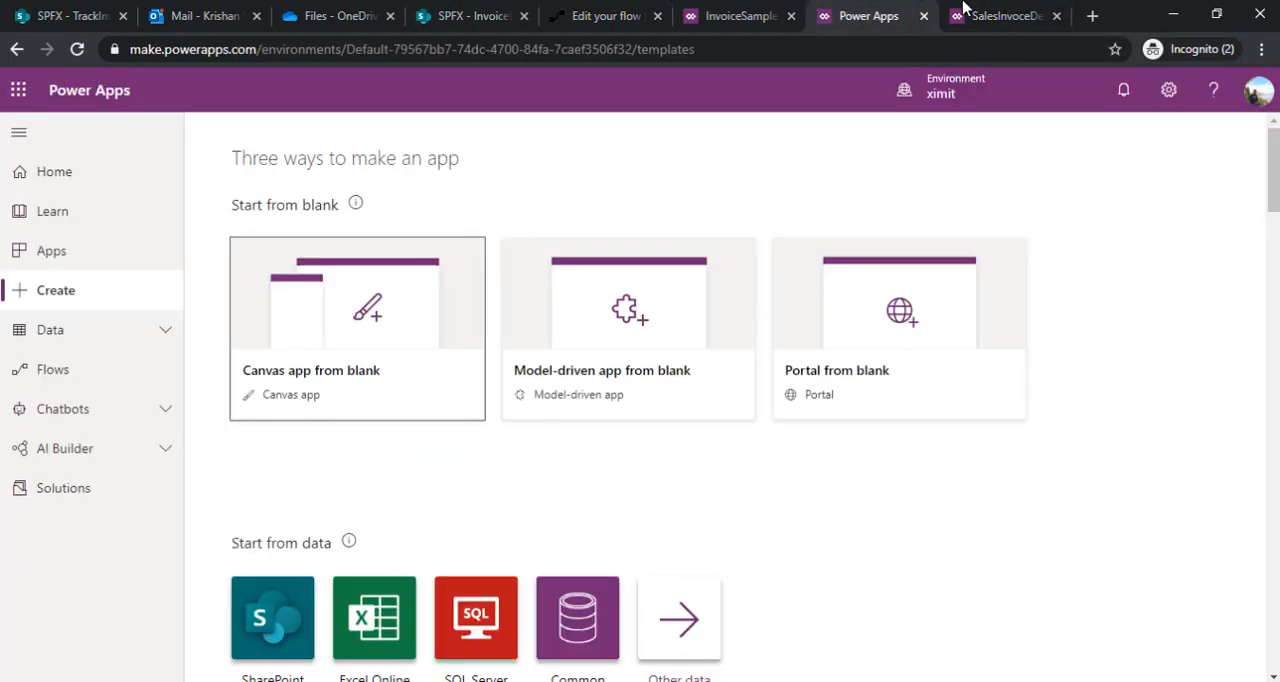
{"action": "left_click", "coordinate": [1000, 14]}
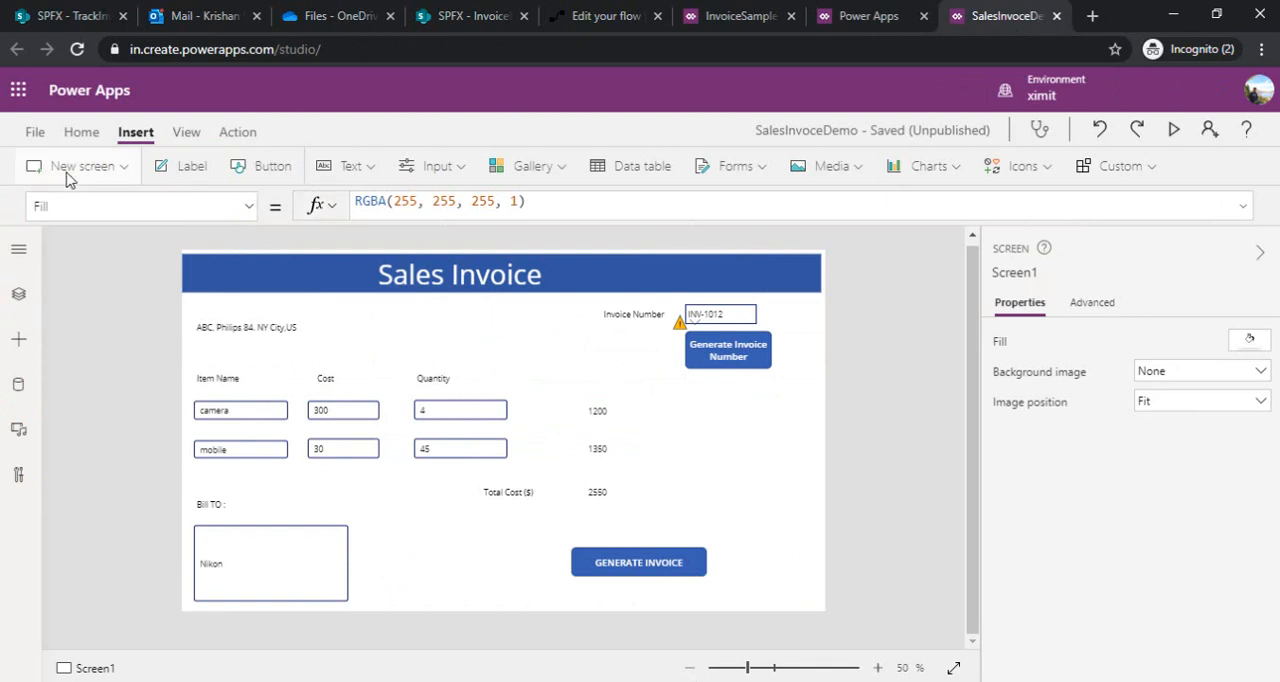
{"action": "left_click", "coordinate": [35, 131]}
{"action": "left_click", "coordinate": [235, 410]}
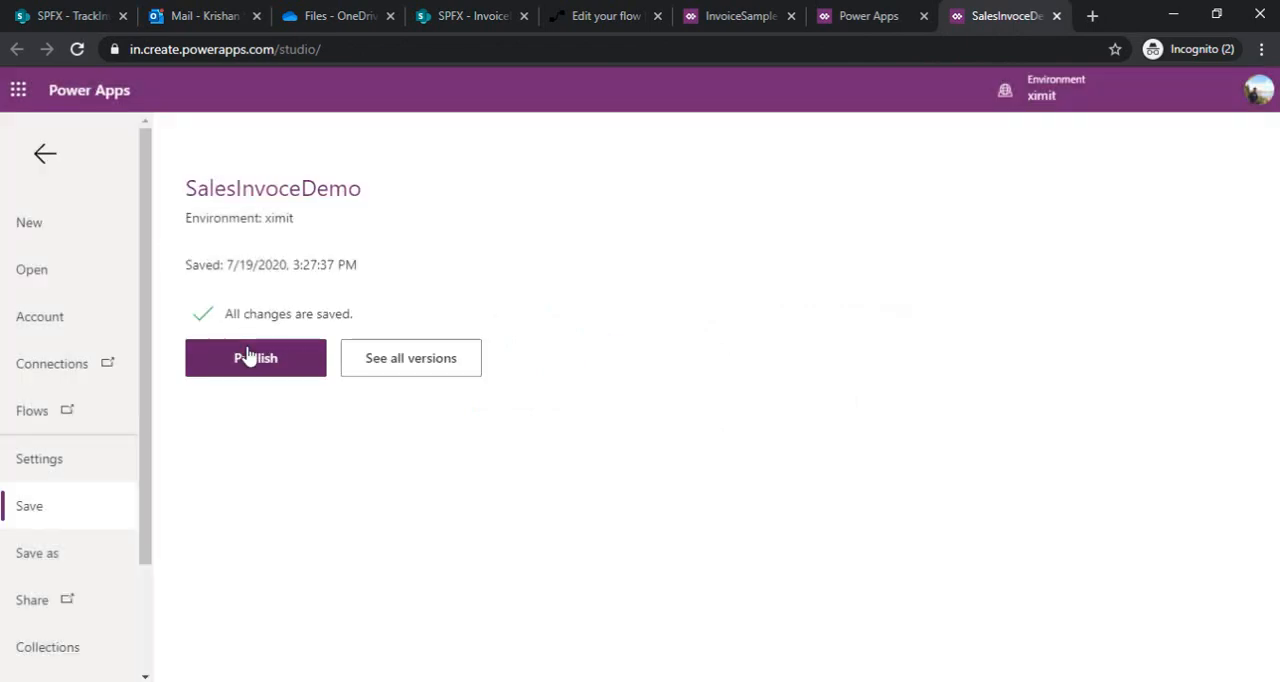
{"action": "left_click", "coordinate": [249, 357]}
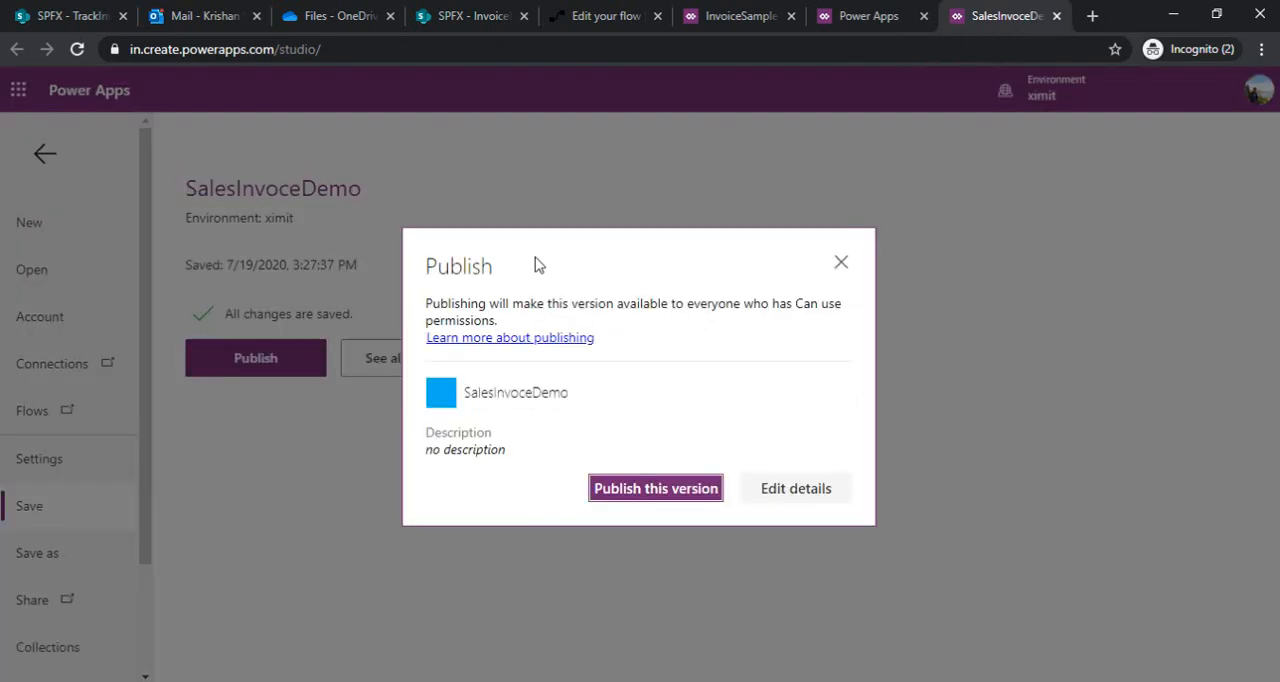
{"action": "left_click", "coordinate": [655, 488]}
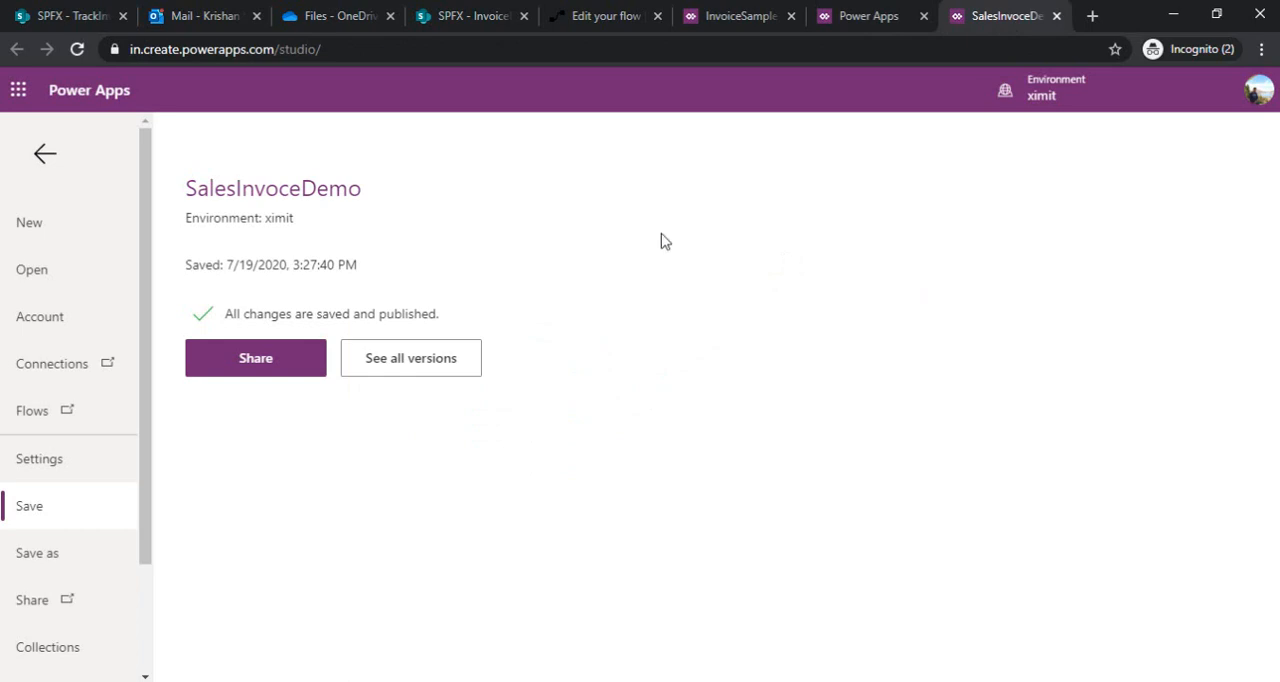
Open the published SalesInvoceDemo app's details page, dismiss sharing, and play the app
{"action": "left_click", "coordinate": [266, 360]}
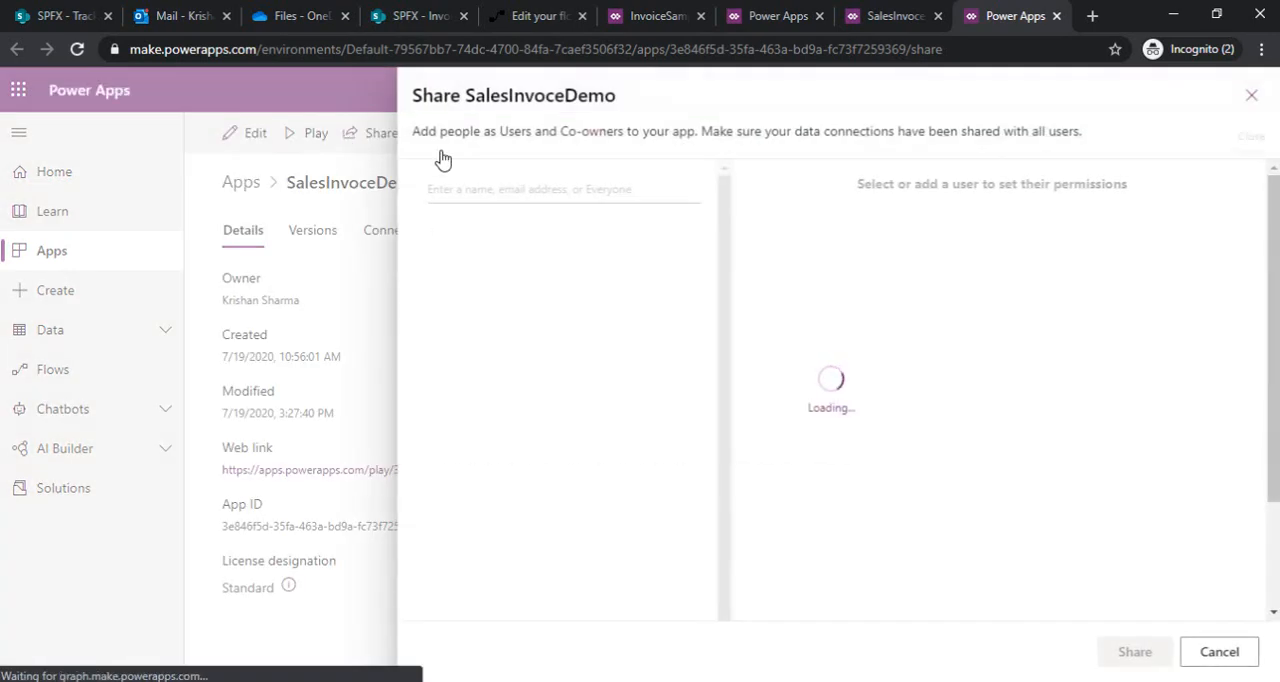
{"action": "left_click", "coordinate": [317, 150]}
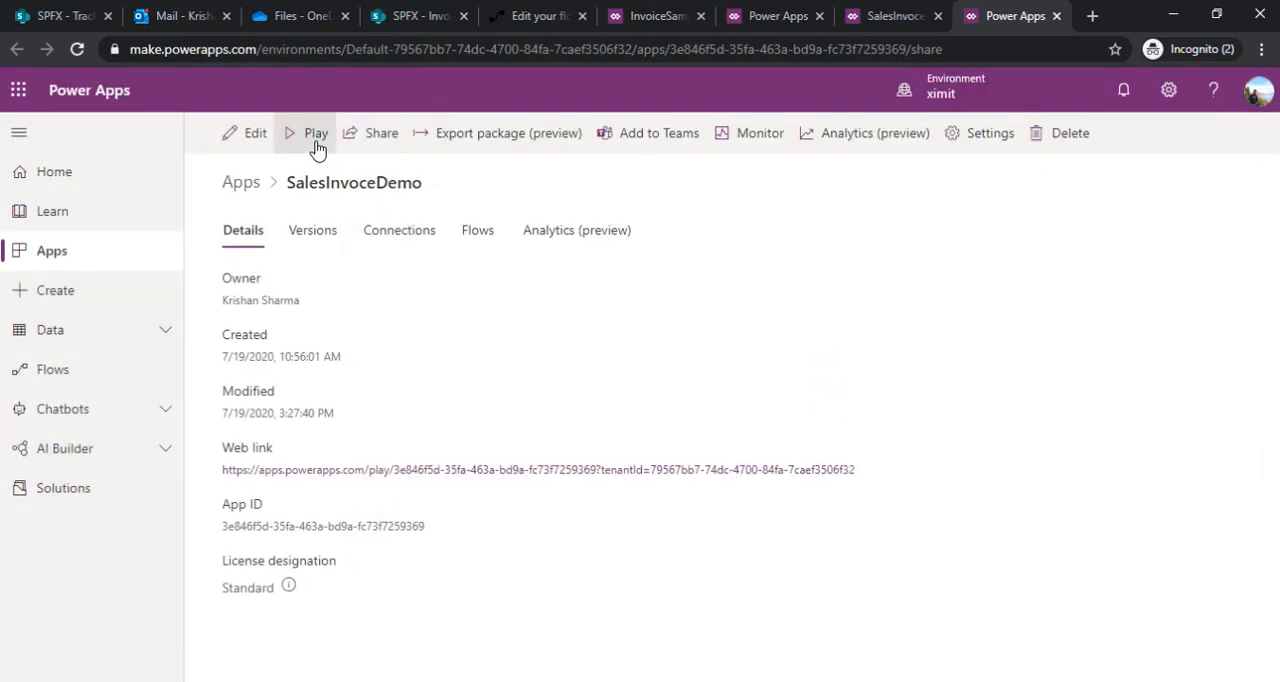
{"action": "left_click", "coordinate": [314, 138]}
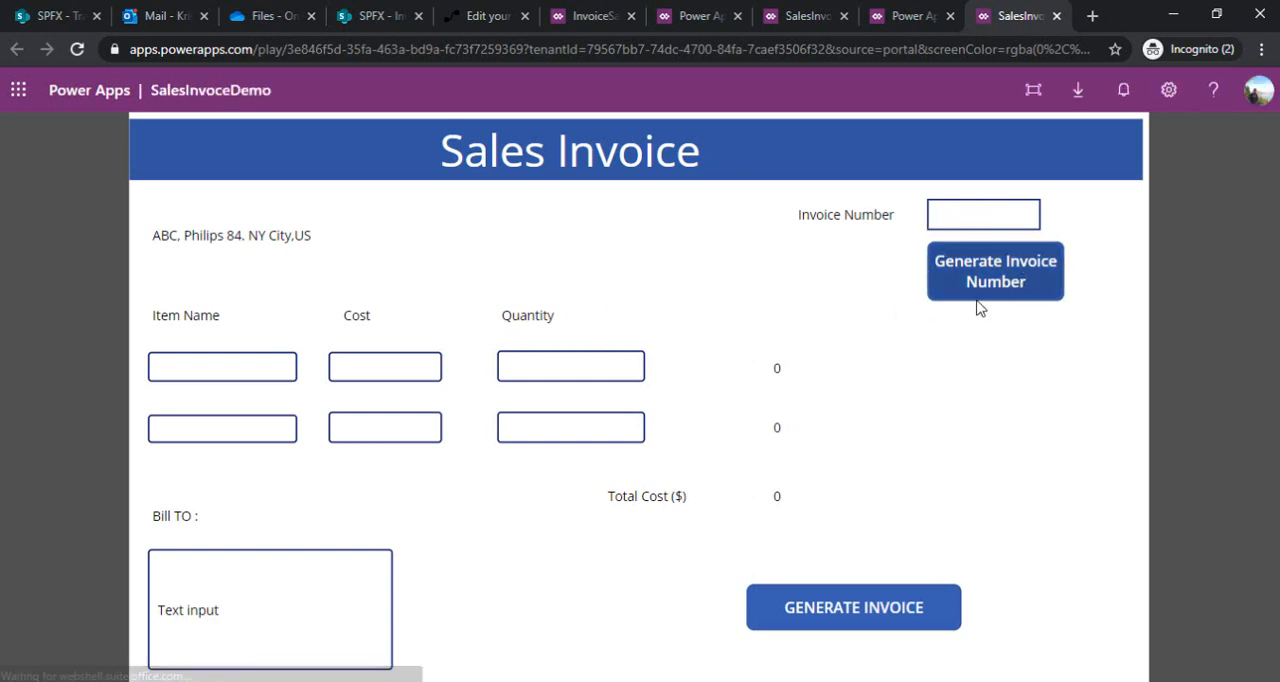
Generate a new invoice number and fill the first item row with pencils, cost 1 and quantity 1000
{"action": "left_click", "coordinate": [1008, 288]}
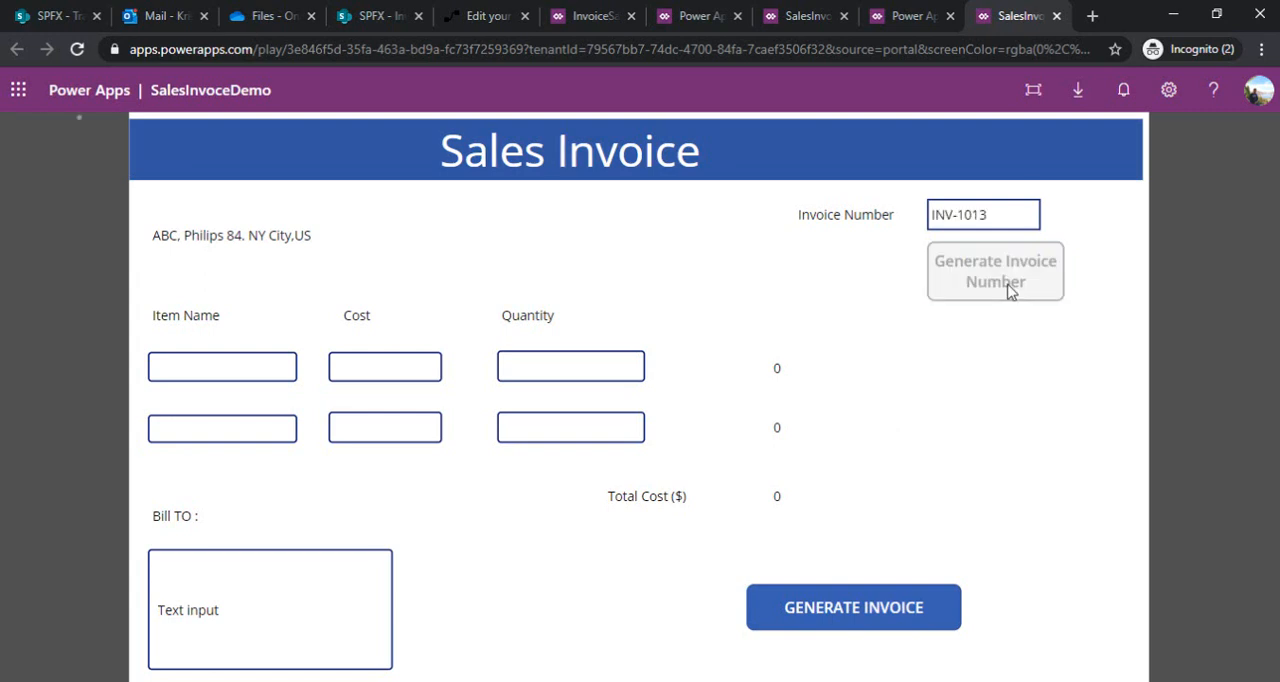
{"action": "left_click", "coordinate": [221, 365]}
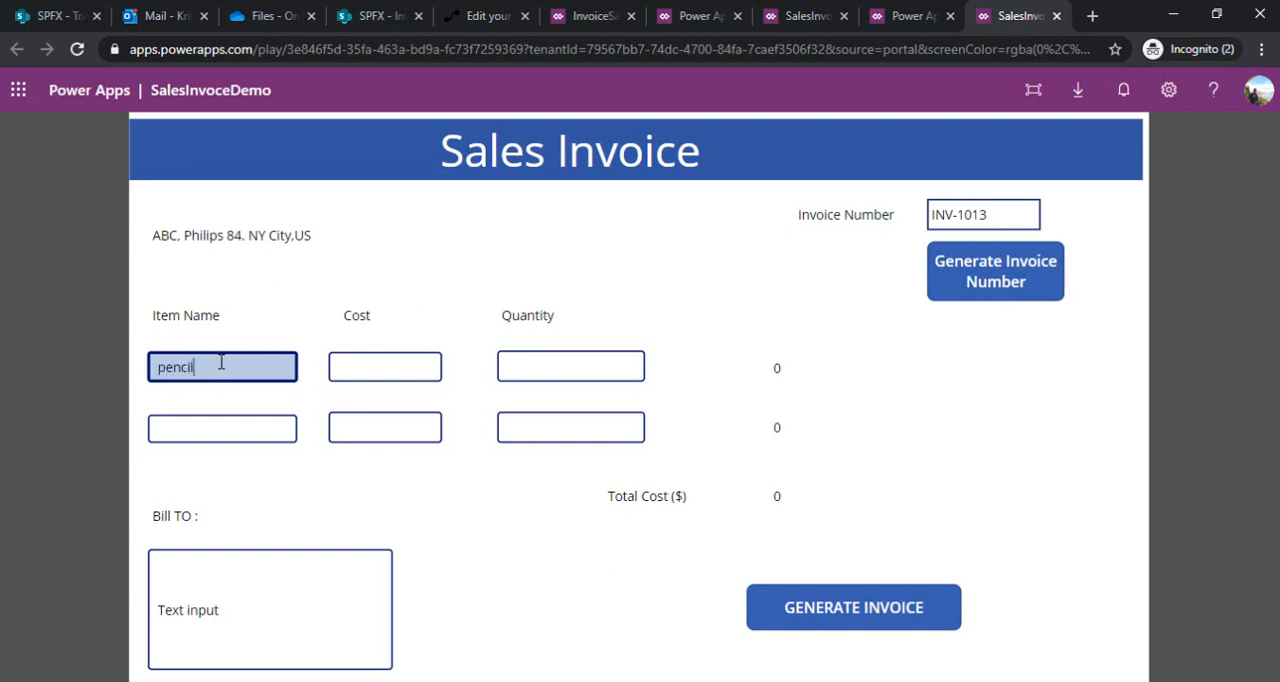
{"action": "left_click", "coordinate": [385, 368]}
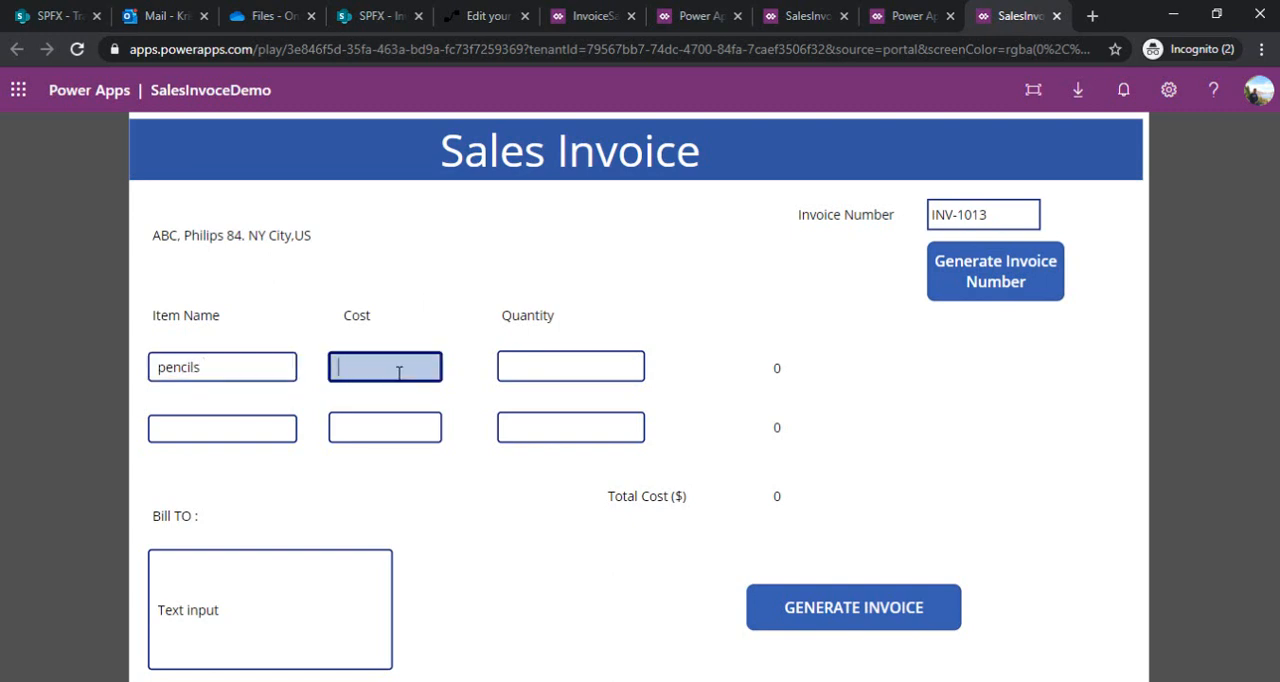
{"action": "left_click", "coordinate": [533, 367]}
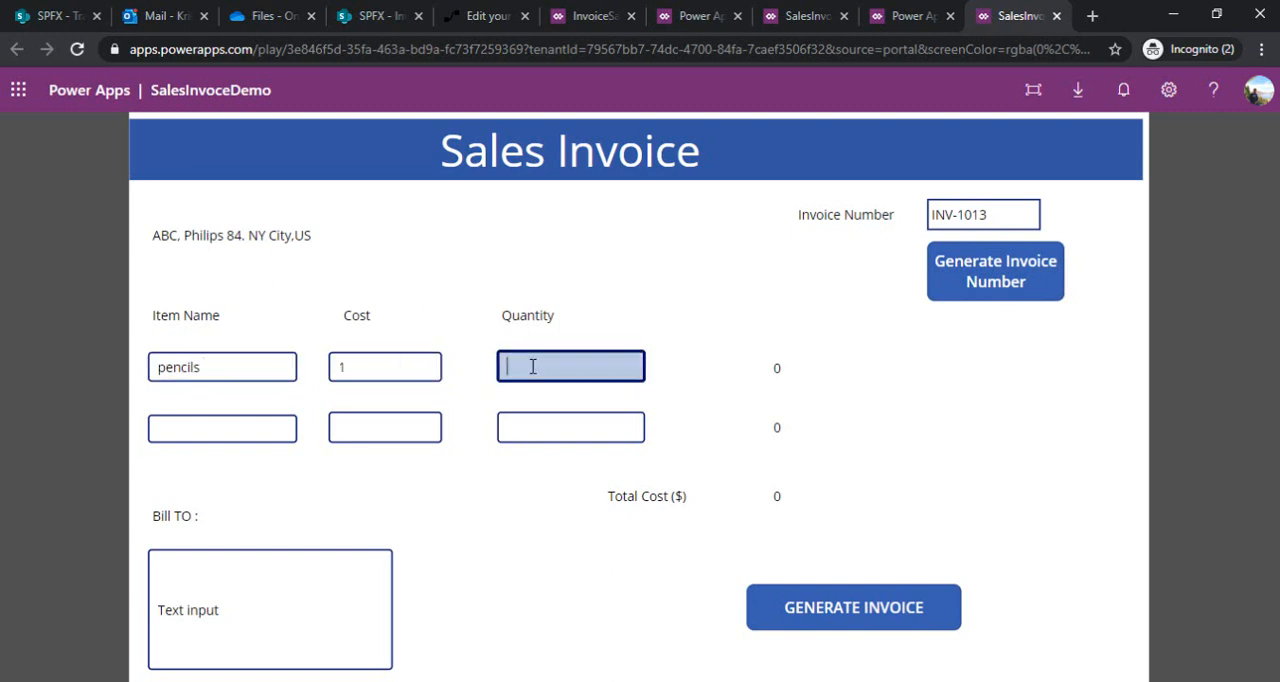
{"action": "type", "text": "2"}
{"action": "key", "text": "BackSpace"}
{"action": "type", "text": "1000"}
Fill the second item row with notebooks, cost 2 and quantity 500
{"action": "left_click", "coordinate": [239, 425]}
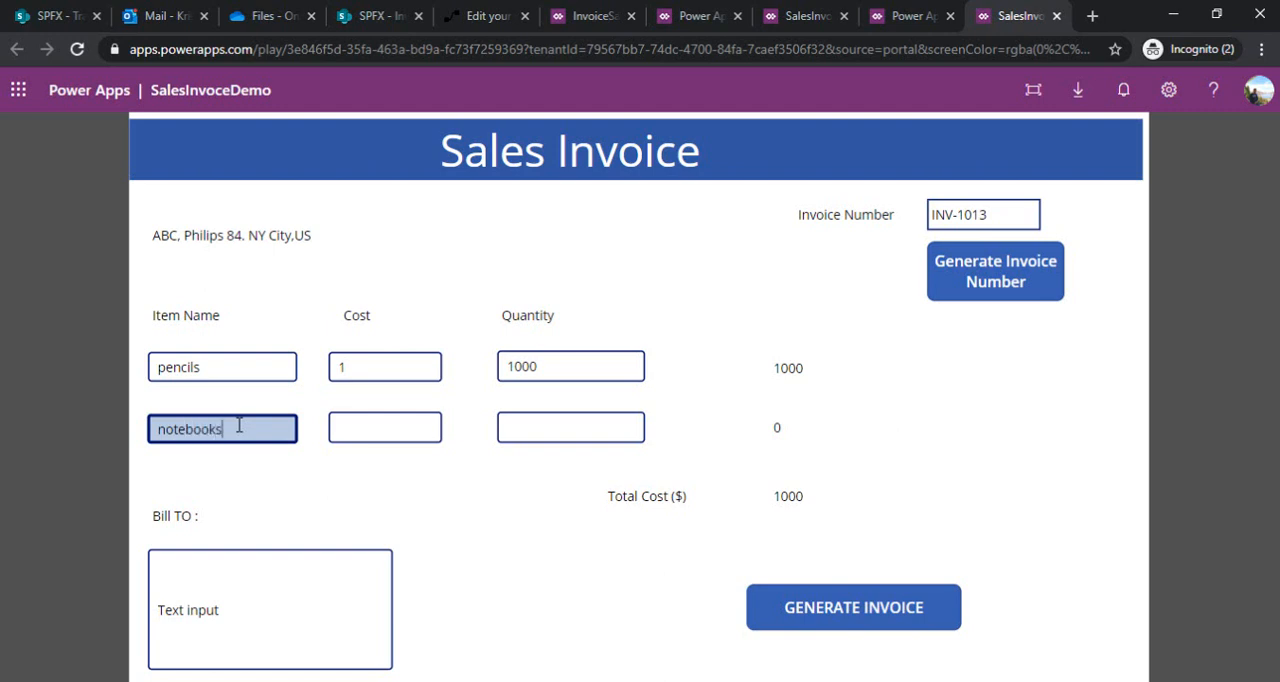
{"action": "left_click", "coordinate": [377, 429]}
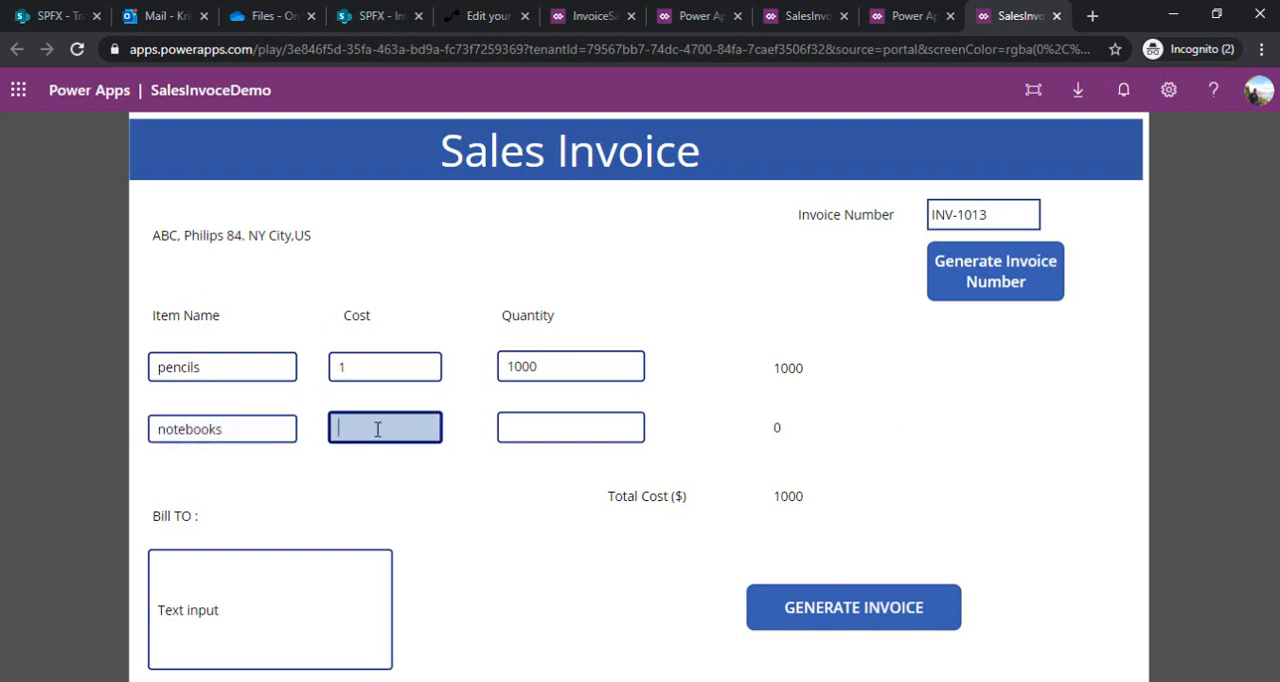
{"action": "type", "text": "2"}
{"action": "left_click", "coordinate": [549, 432]}
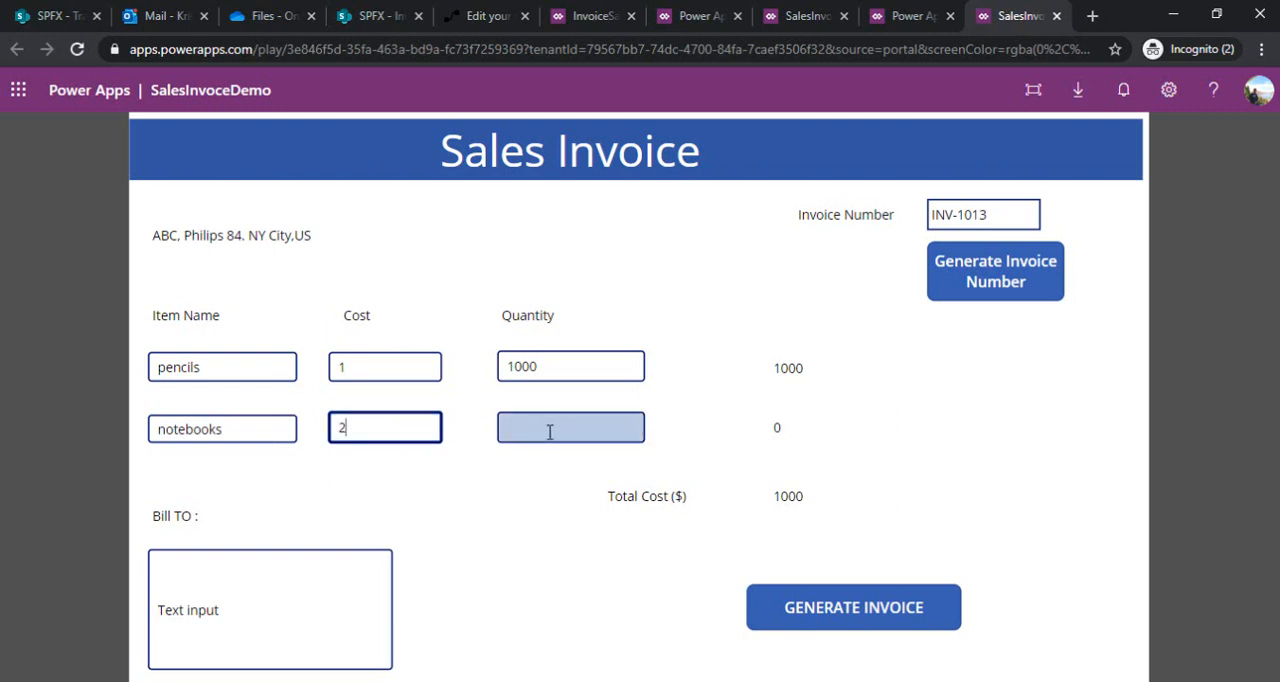
{"action": "type", "text": "500"}
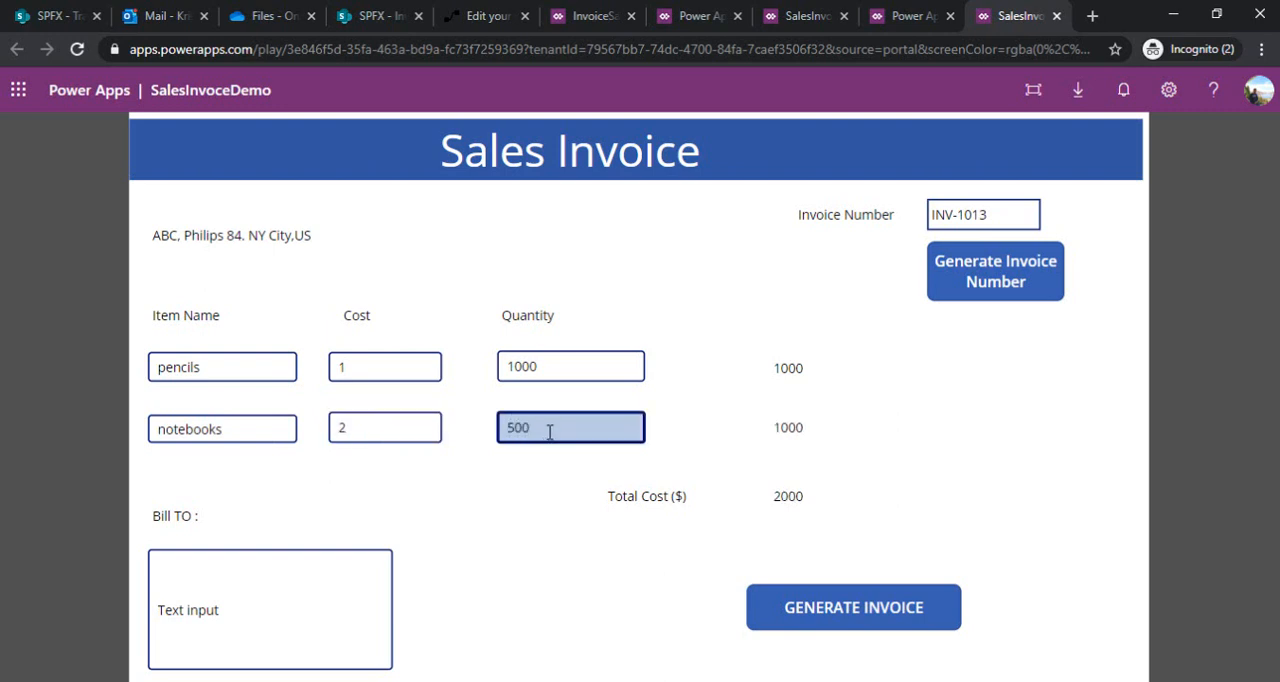
Replace the Bill To text with "ABC company" and generate the invoice
{"action": "left_click", "coordinate": [265, 597]}
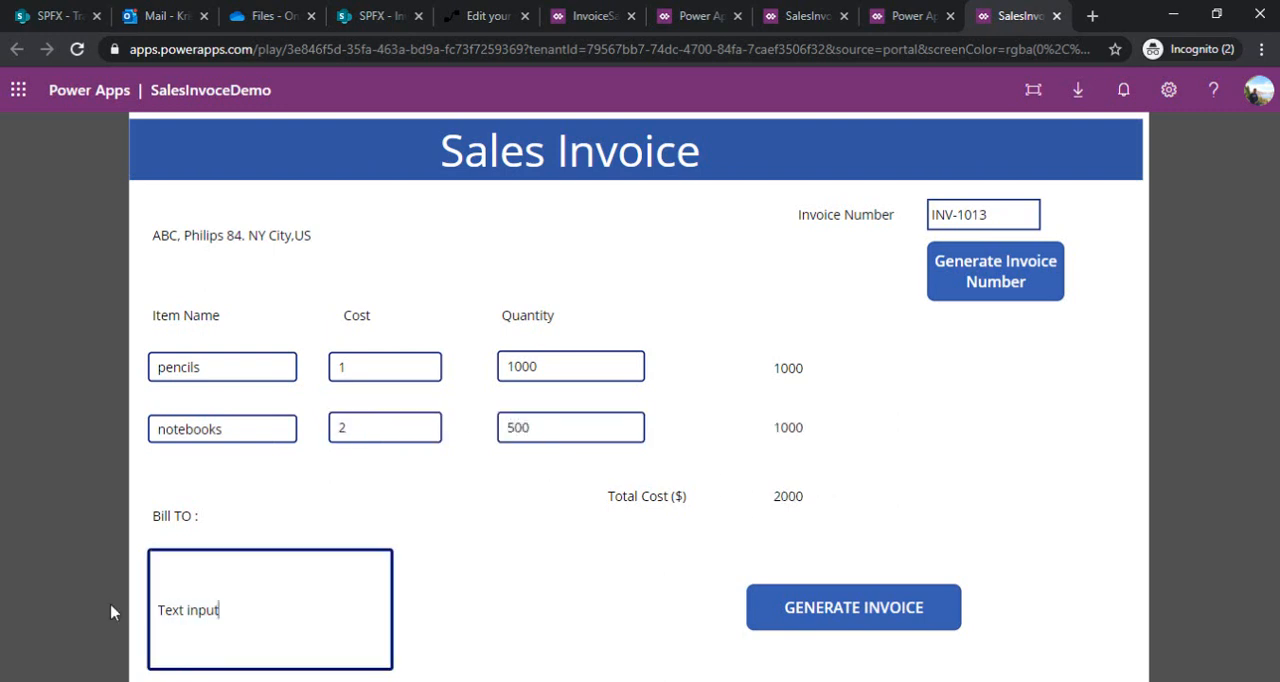
{"action": "key", "text": "ctrl+a"}
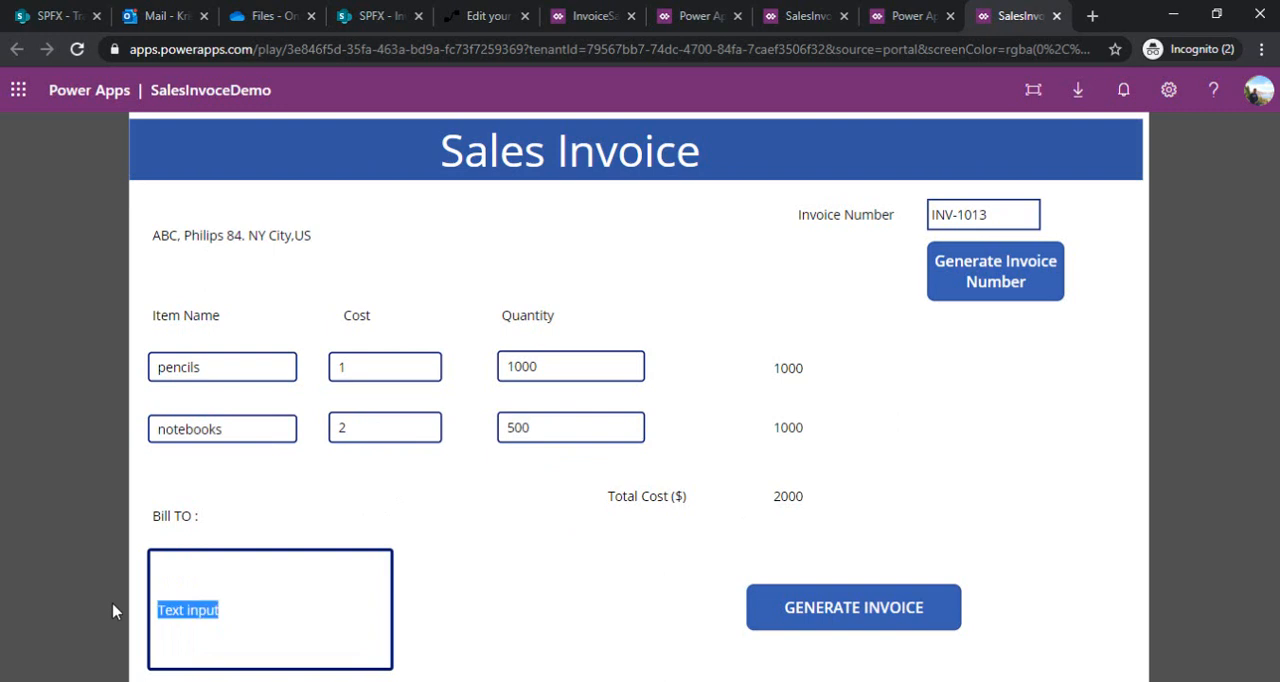
{"action": "type", "text": "ABC"}
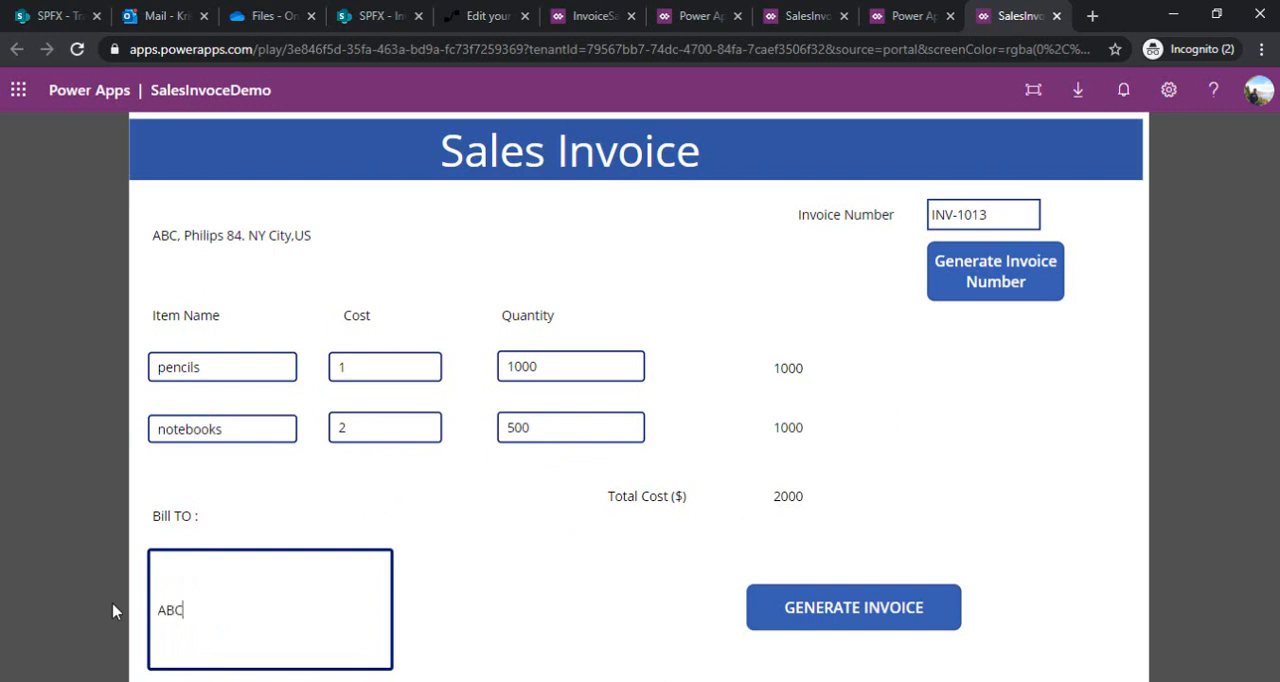
{"action": "type", "text": " company"}
{"action": "left_click", "coordinate": [1032, 457]}
{"action": "left_click", "coordinate": [843, 619]}
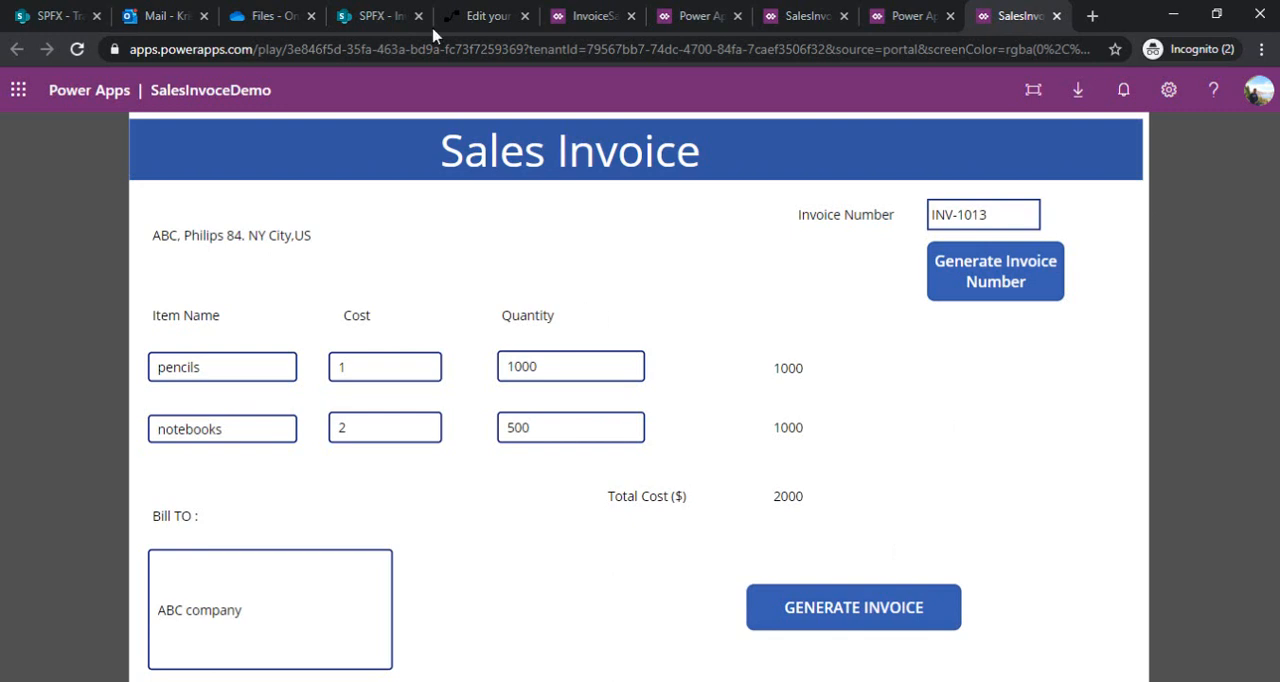
Switch to the SharePoint InvoiceList and reload it to check for the new invoice item
{"action": "left_click", "coordinate": [386, 18]}
{"action": "key", "text": "F5"}
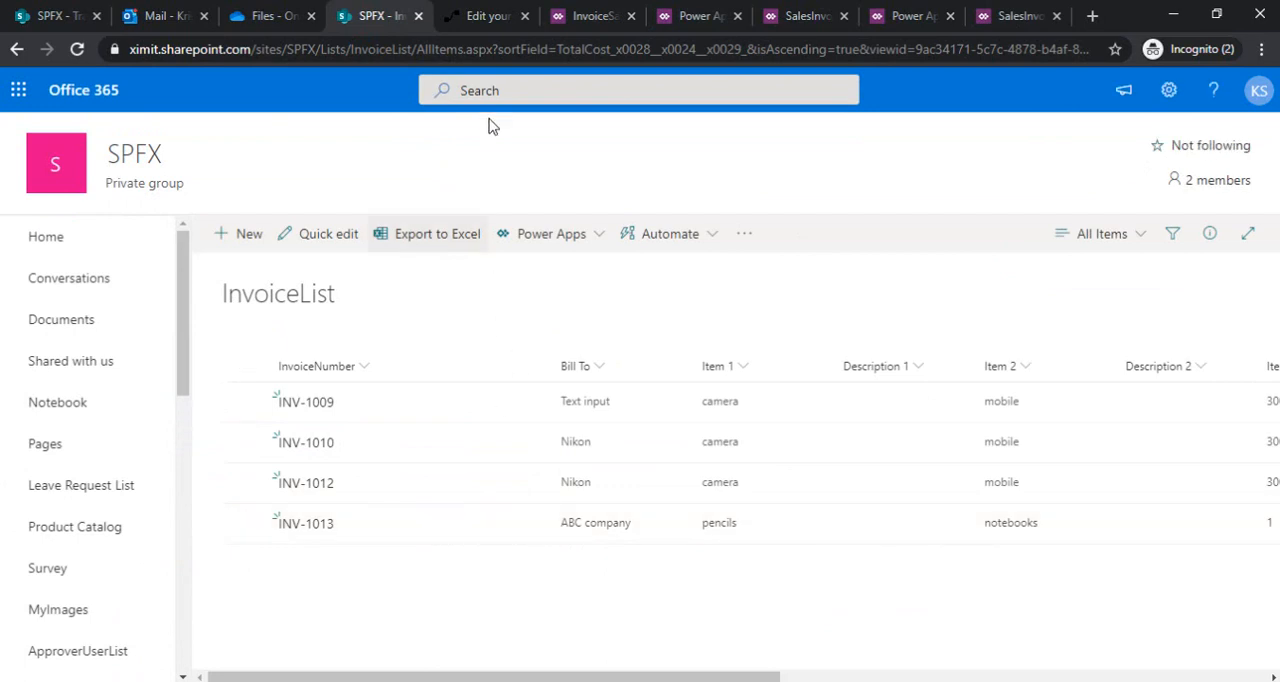
Switch to Power Automate, refresh InvoiceGenerateFlow's run history and open the latest run to review each action's status
{"action": "left_click", "coordinate": [483, 14]}
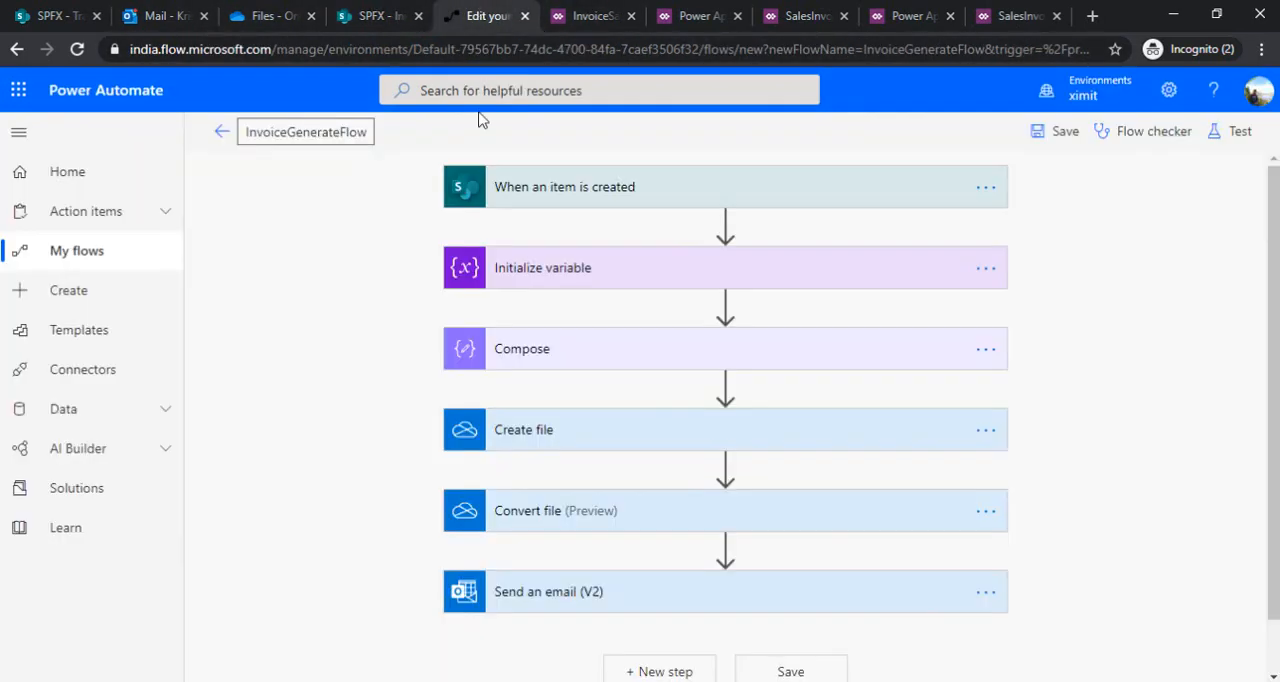
{"action": "left_click", "coordinate": [222, 131]}
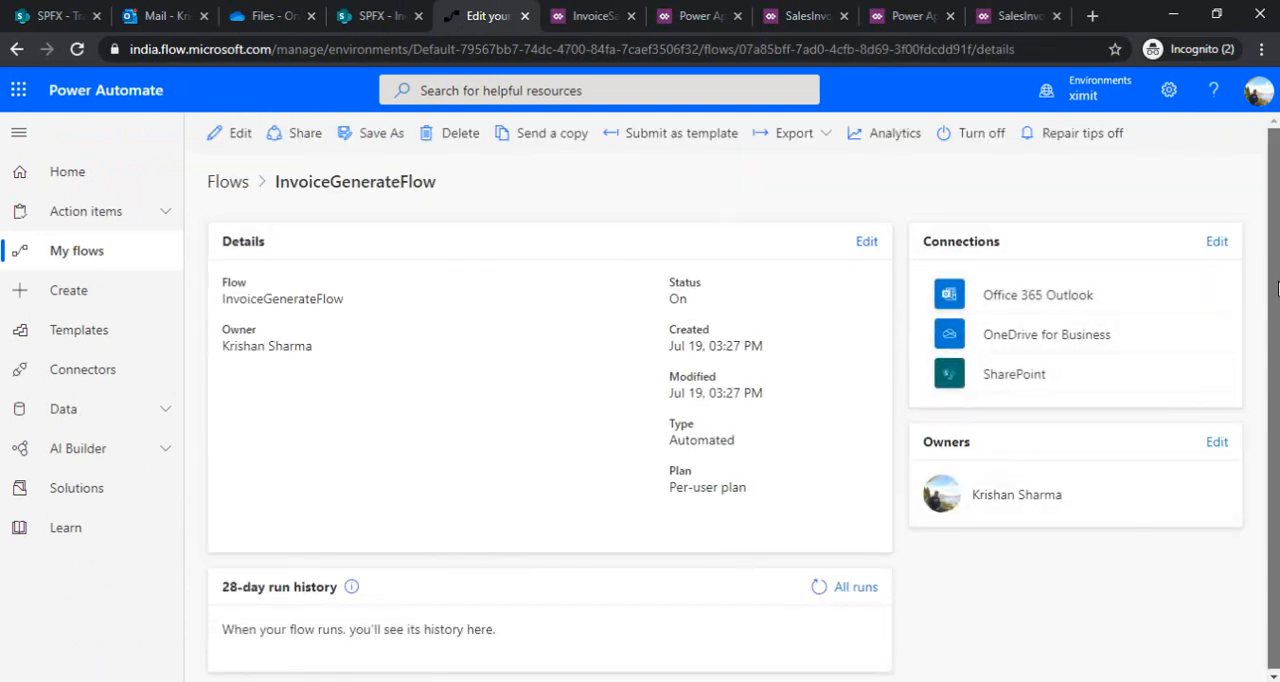
{"action": "left_click", "coordinate": [829, 592]}
{"action": "left_click", "coordinate": [829, 592]}
{"action": "left_click", "coordinate": [829, 592]}
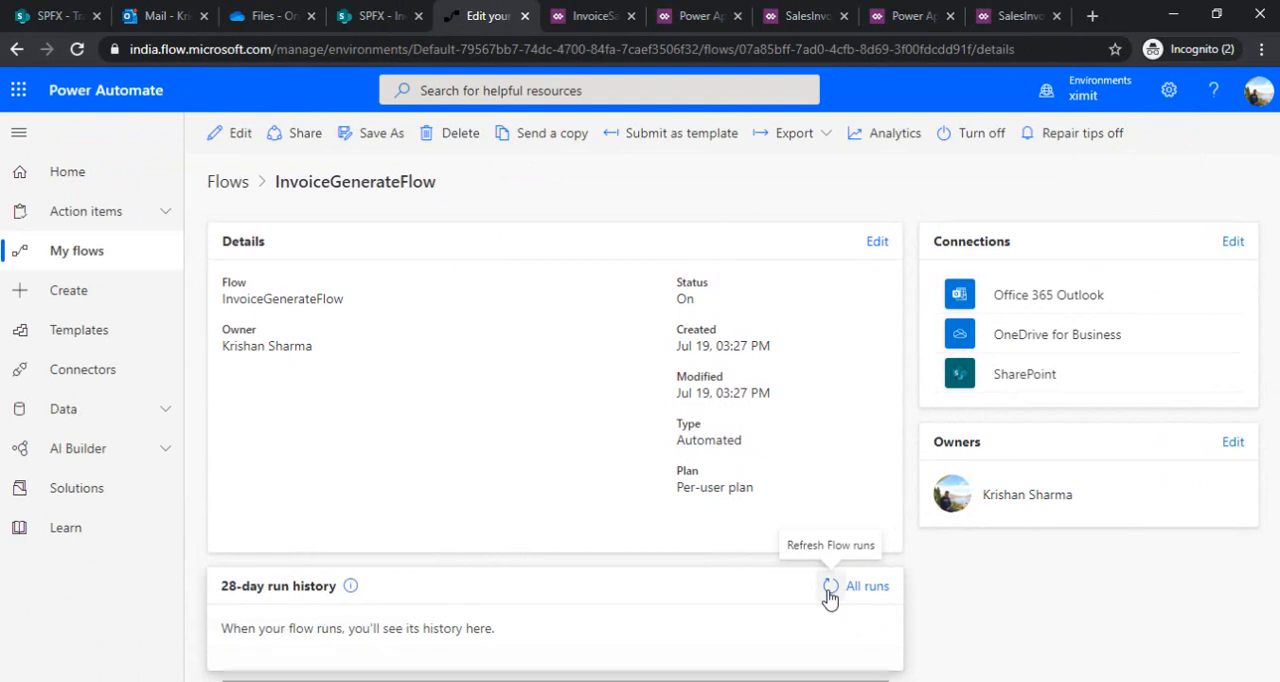
{"action": "left_click", "coordinate": [829, 592]}
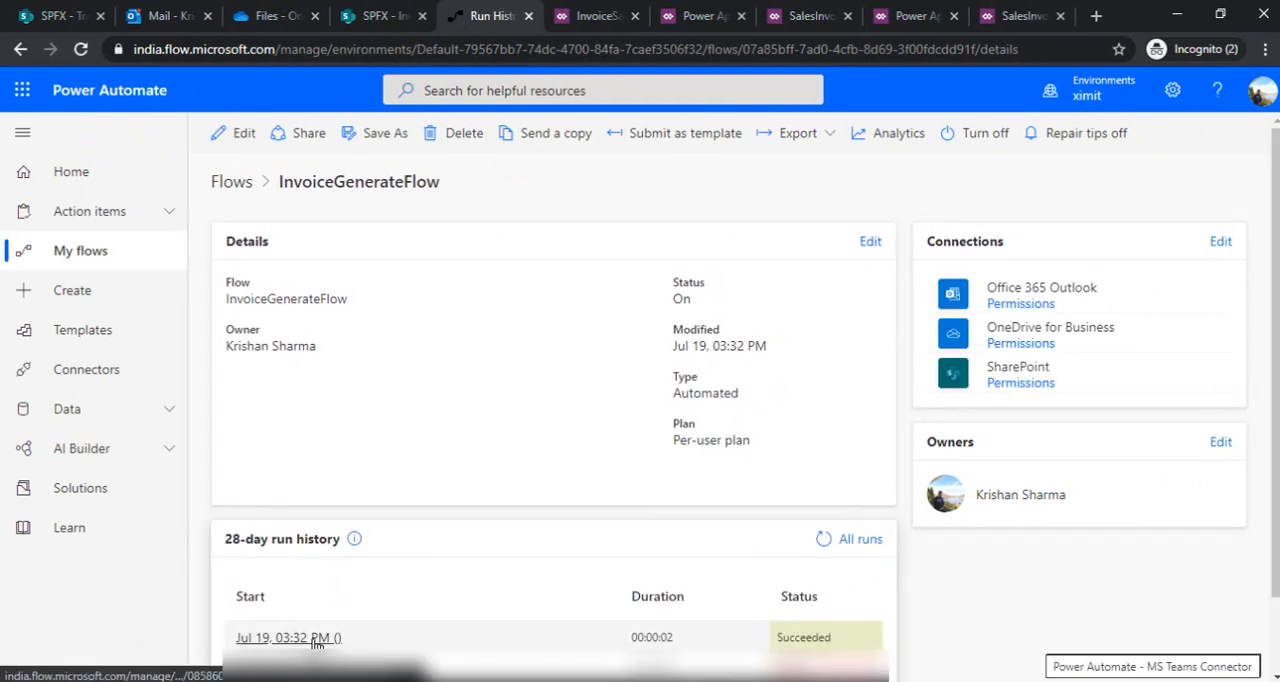
{"action": "left_click", "coordinate": [318, 637]}
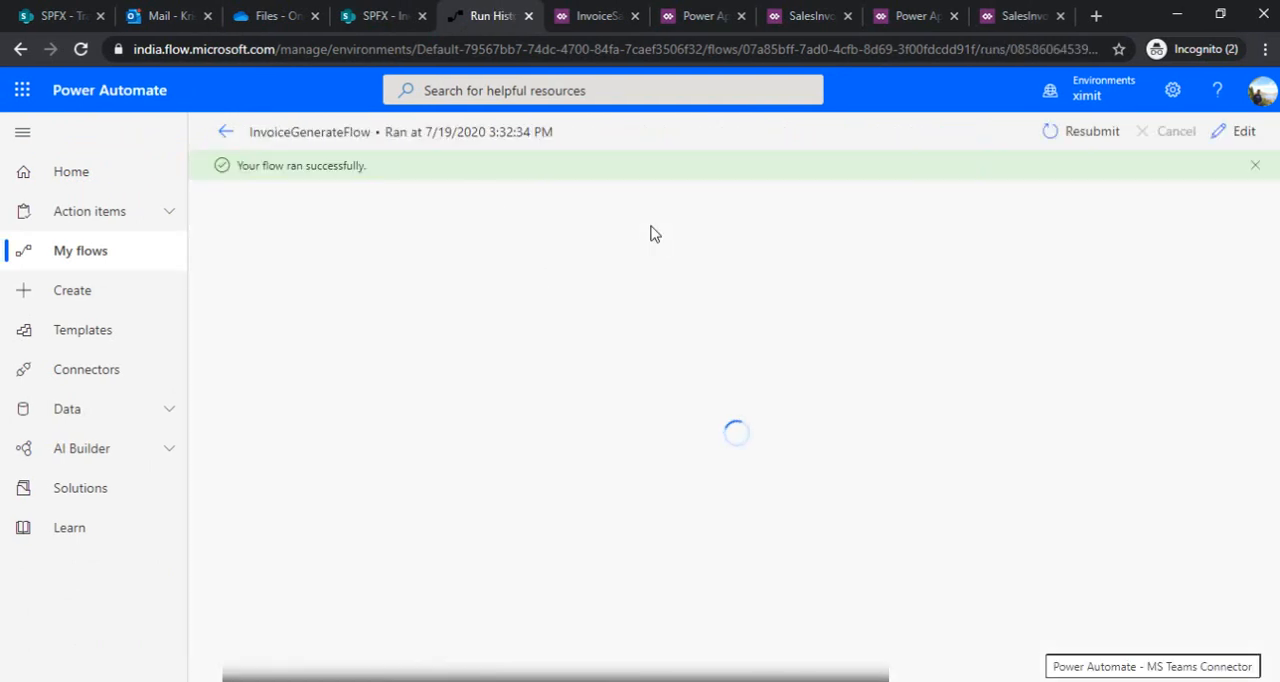
{"action": "scroll", "coordinate": [714, 245], "scroll_direction": "down", "scroll_amount": 1}
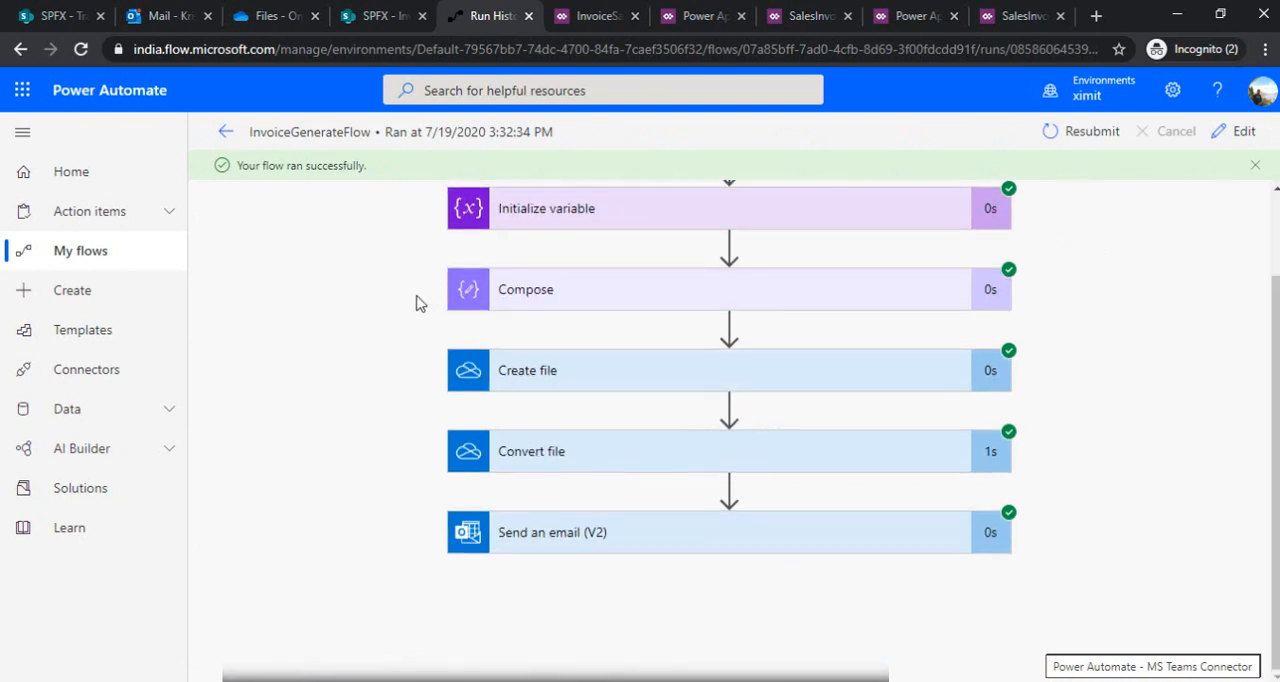
Switch to Outlook, open the newest "Invoice ready" email and preview SalesInvoice.pdf to check the BillTo, item and Total Cost rows
{"action": "left_click", "coordinate": [141, 12]}
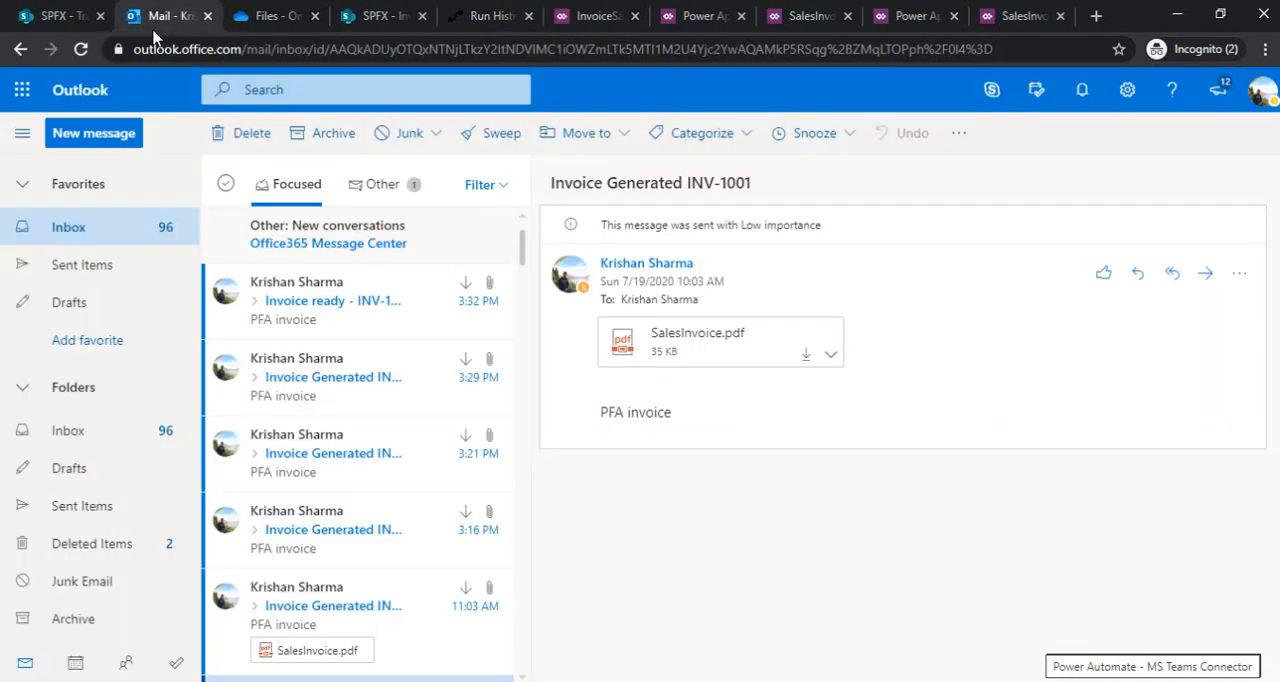
{"action": "left_click", "coordinate": [307, 313]}
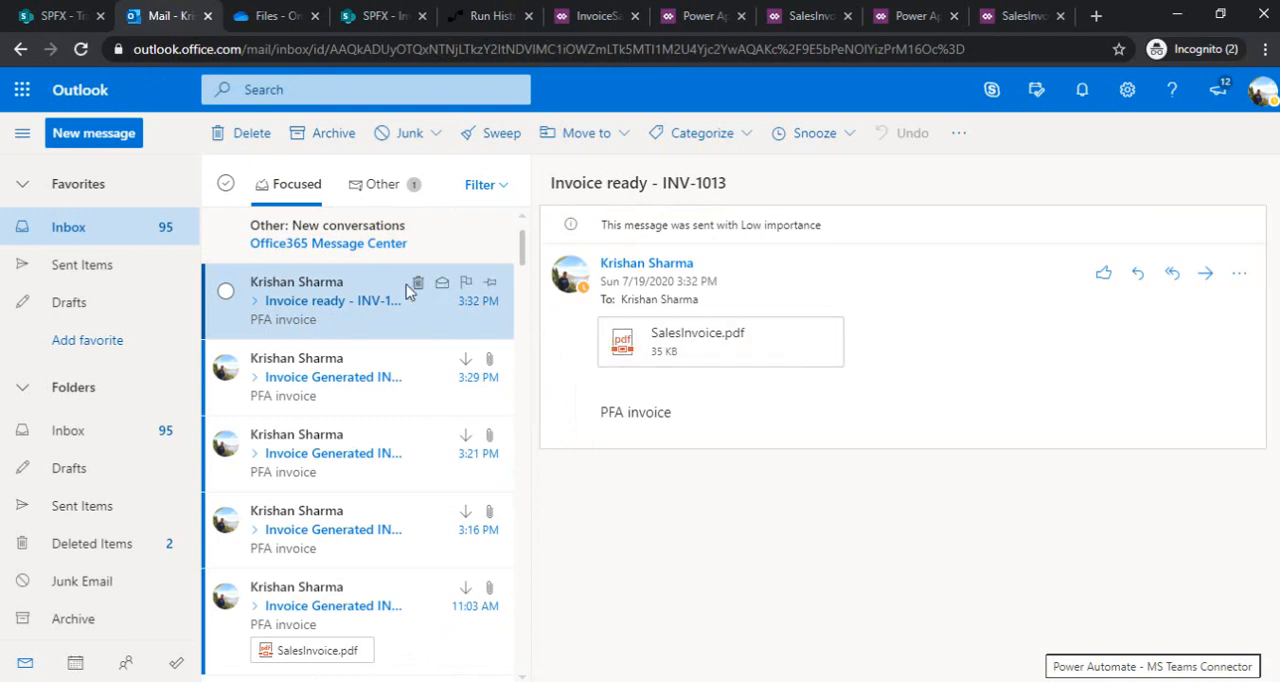
{"action": "left_click", "coordinate": [672, 352]}
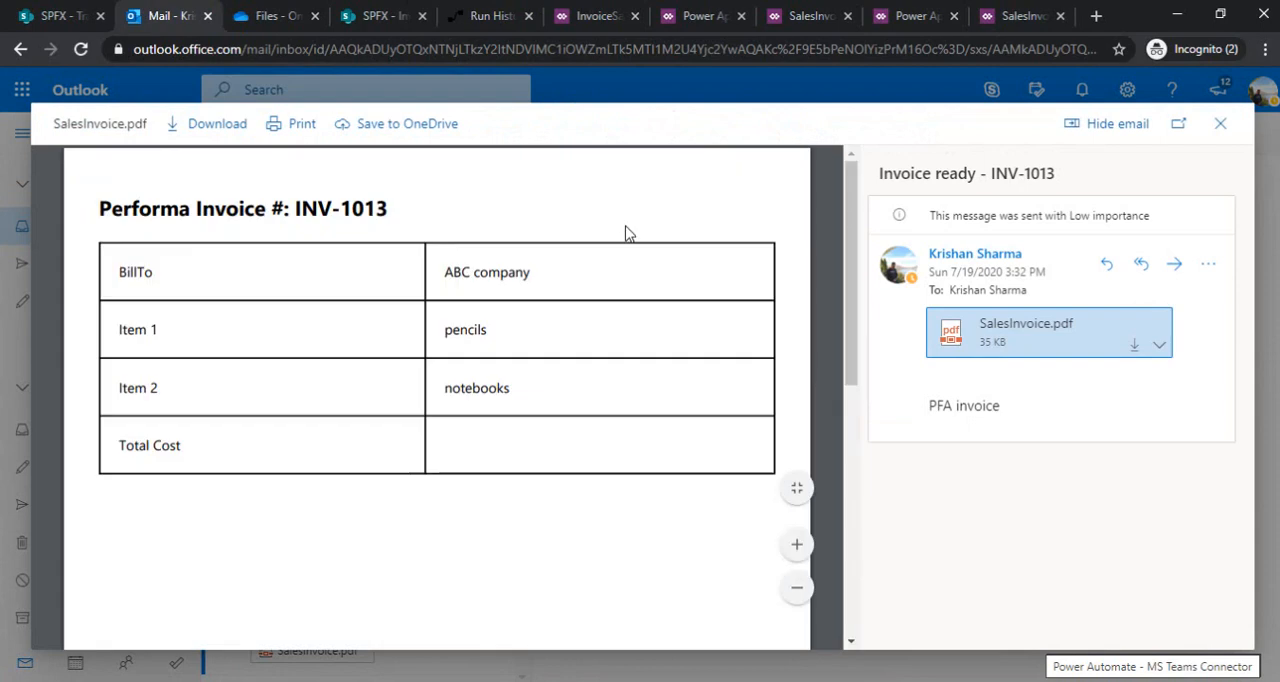
{"action": "left_click_drag", "start_coordinate": [120, 272], "coordinate": [176, 272]}
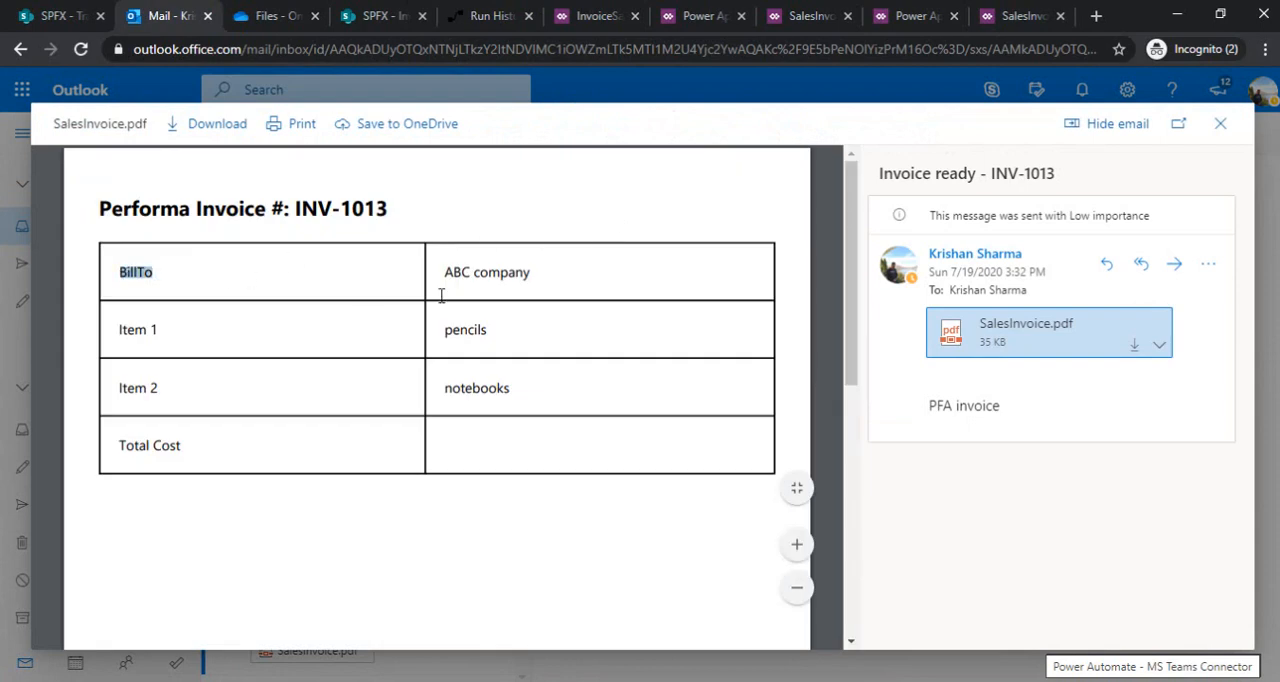
{"action": "left_click_drag", "start_coordinate": [441, 295], "coordinate": [563, 266]}
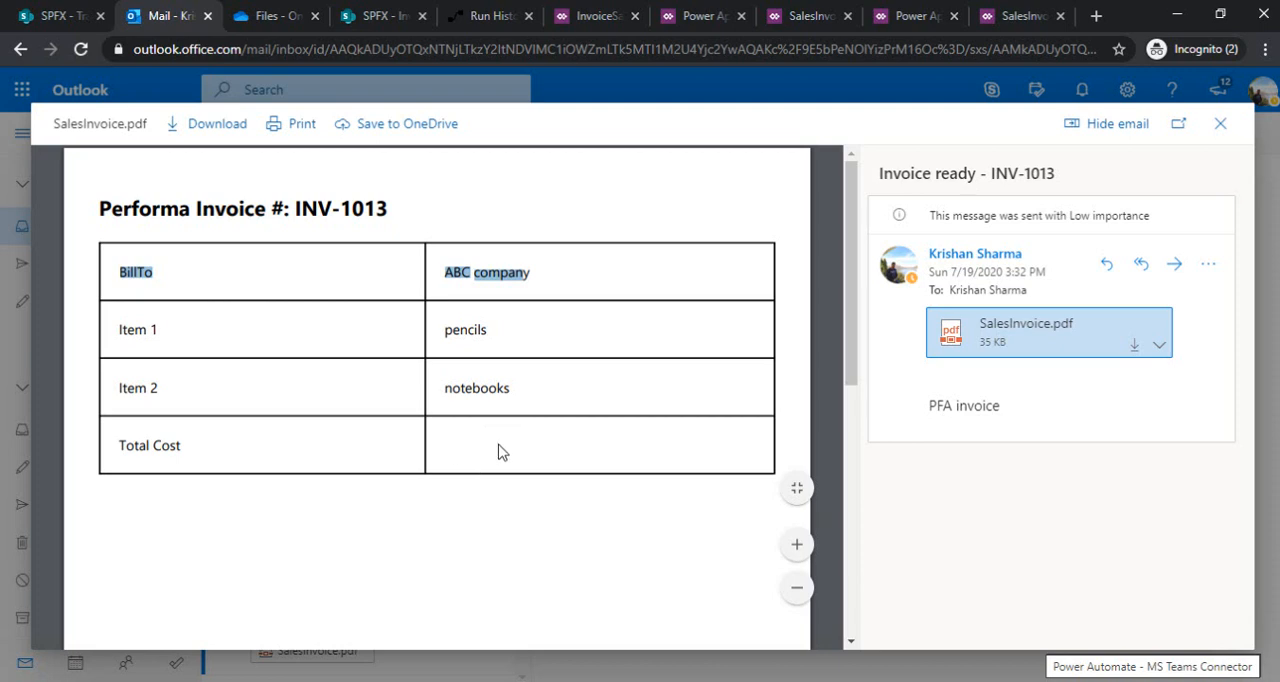
Examine the TotalCost internal column name in htmlPDFInvoice.txt in Notepad, then return to the invoice PDF preview
{"action": "left_click", "coordinate": [514, 681]}
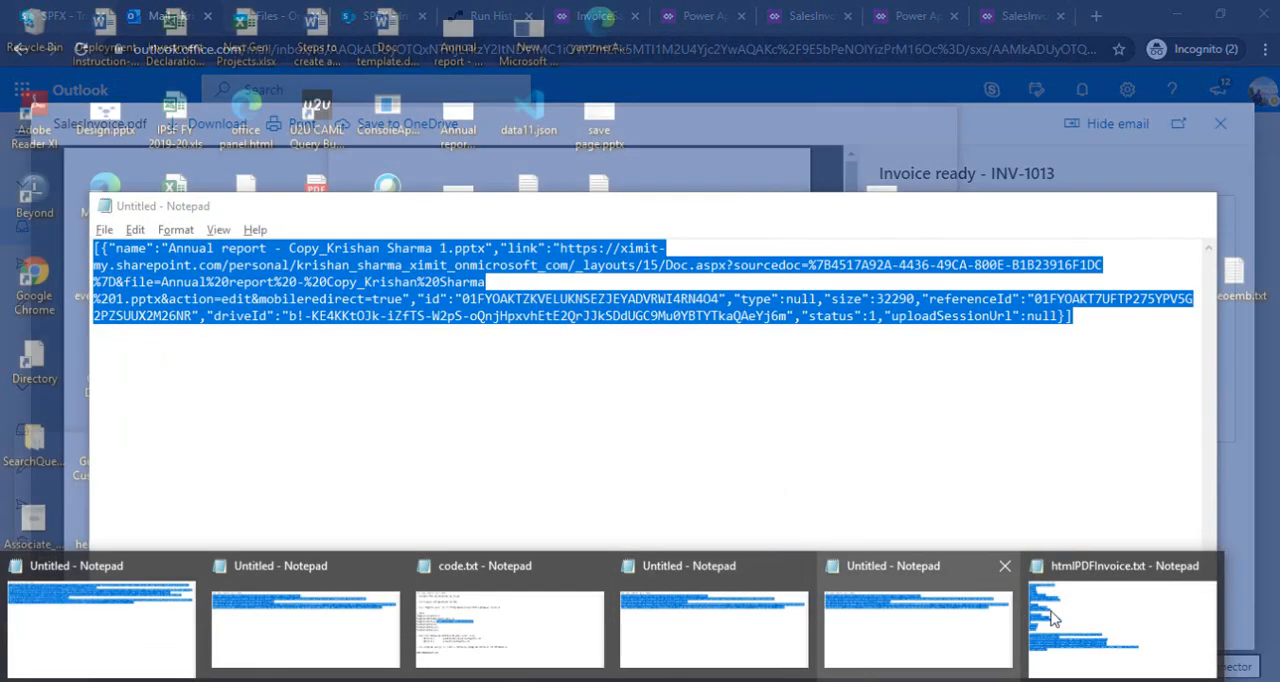
{"action": "left_click", "coordinate": [1122, 628]}
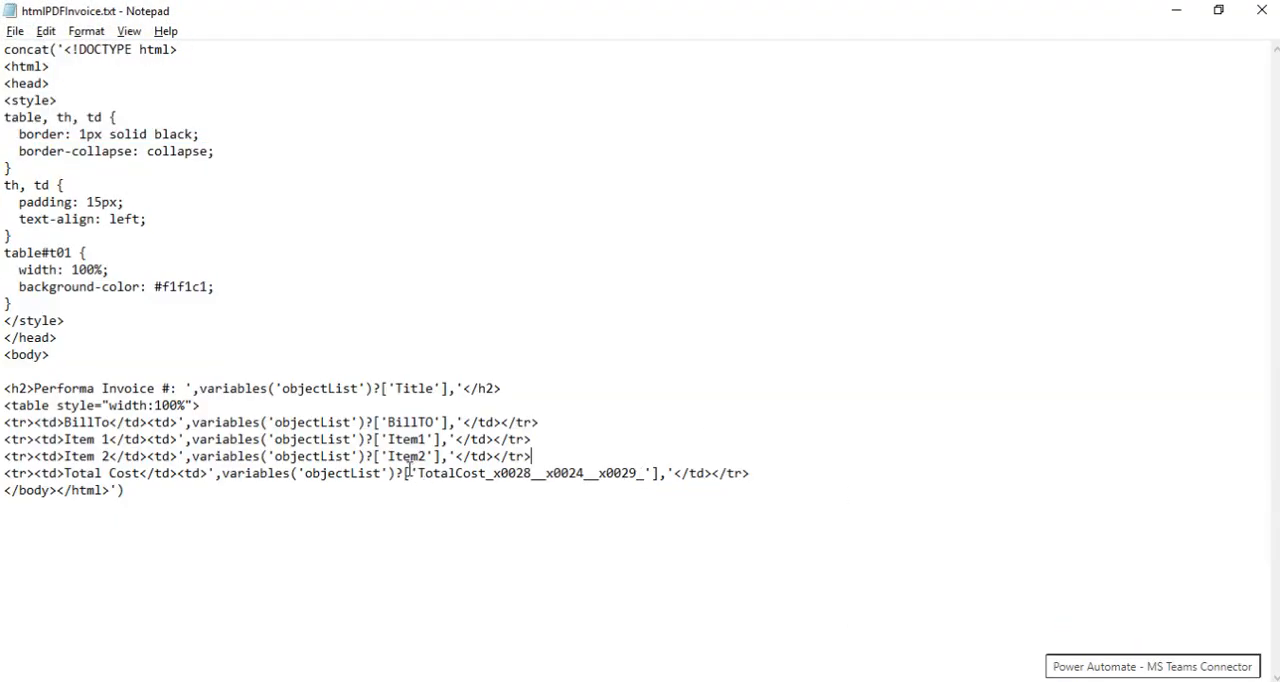
{"action": "left_click_drag", "start_coordinate": [412, 473], "coordinate": [646, 473]}
{"action": "left_click", "coordinate": [599, 473]}
{"action": "left_click_drag", "start_coordinate": [493, 473], "coordinate": [641, 476]}
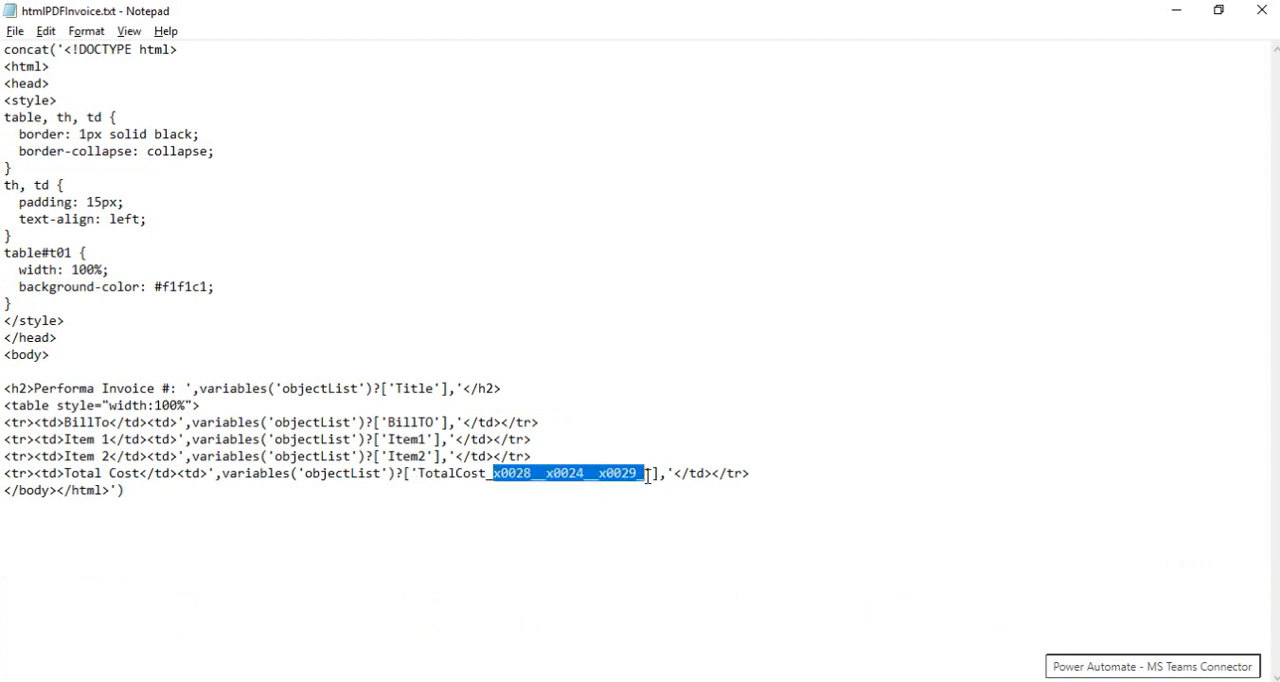
{"action": "left_click", "coordinate": [614, 473]}
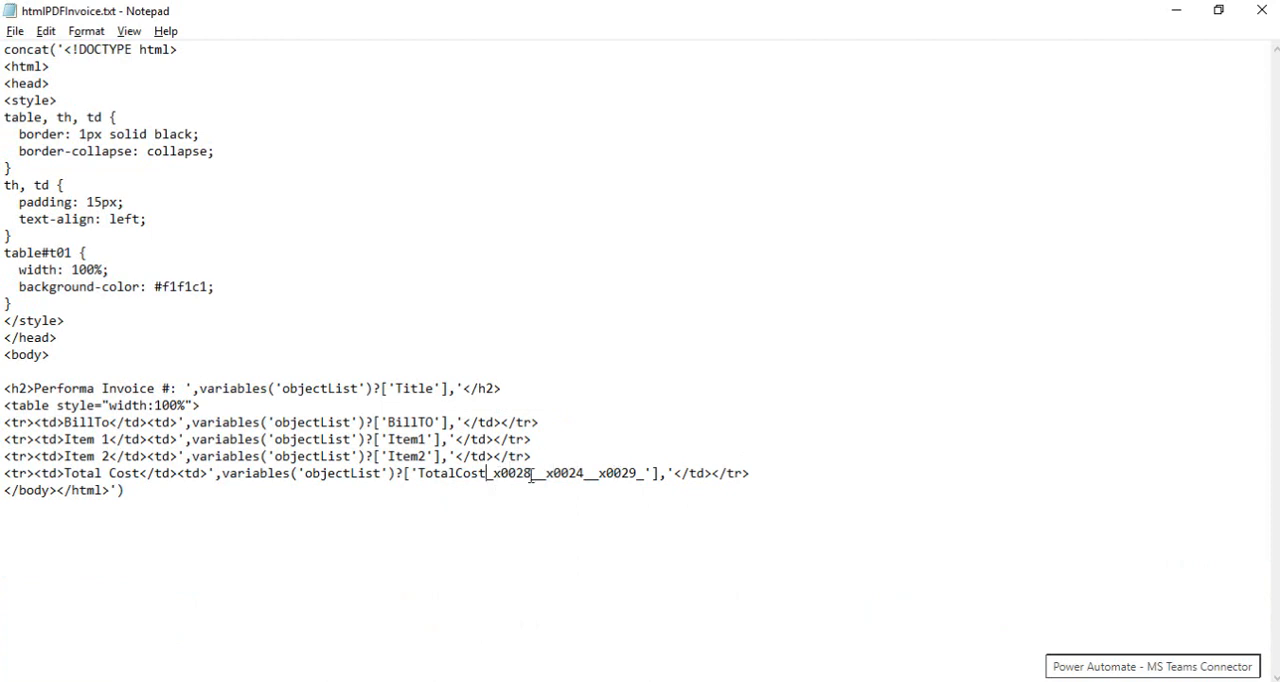
{"action": "left_click_drag", "start_coordinate": [532, 476], "coordinate": [641, 473]}
{"action": "left_click", "coordinate": [645, 473]}
{"action": "key", "text": "alt+Tab"}
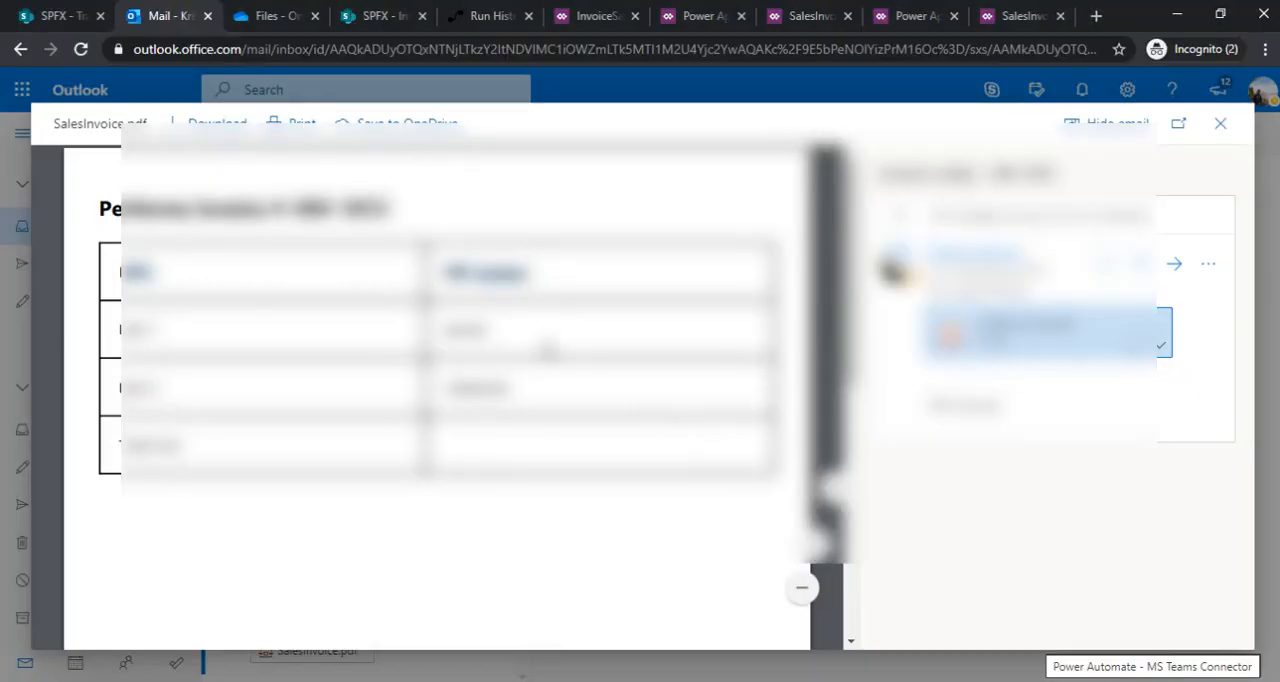